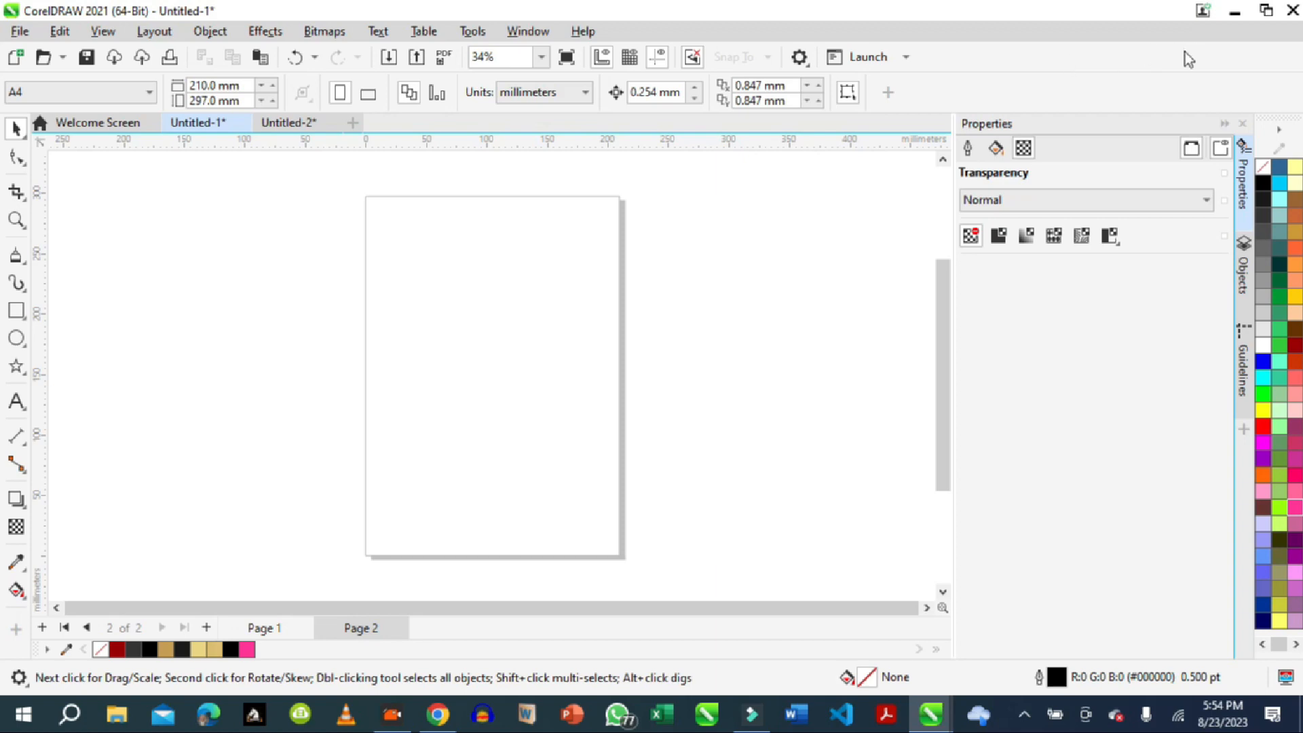
- Switch to Chrome, bring up the Canva home page and look over its Design spotlight categories
left_click(438, 721)
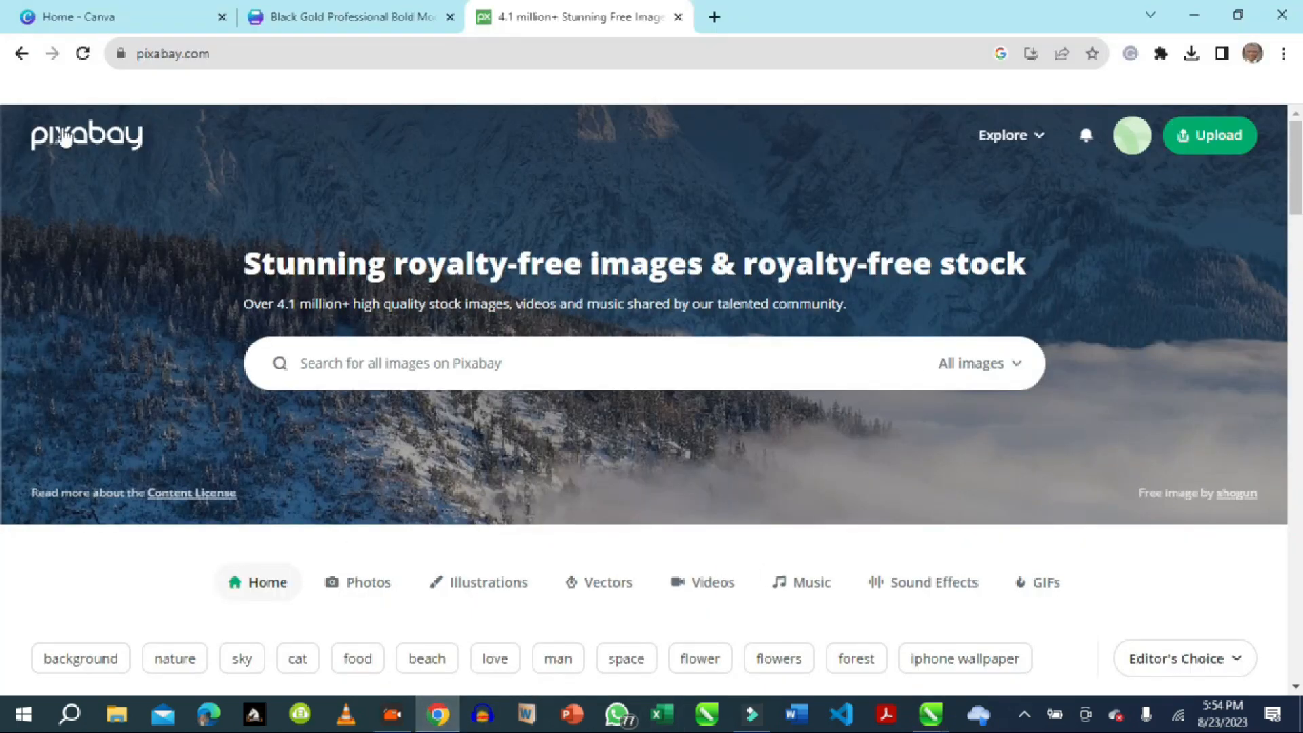
left_click(136, 27)
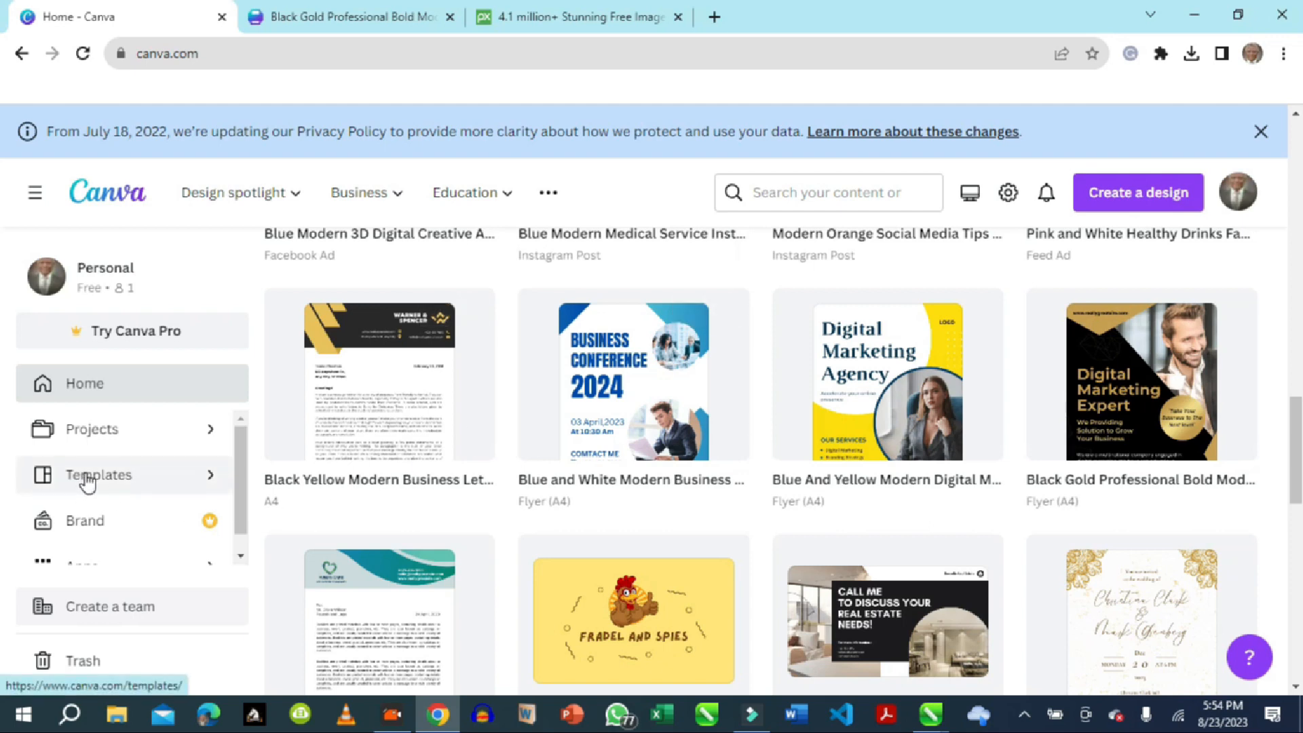
left_click(101, 385)
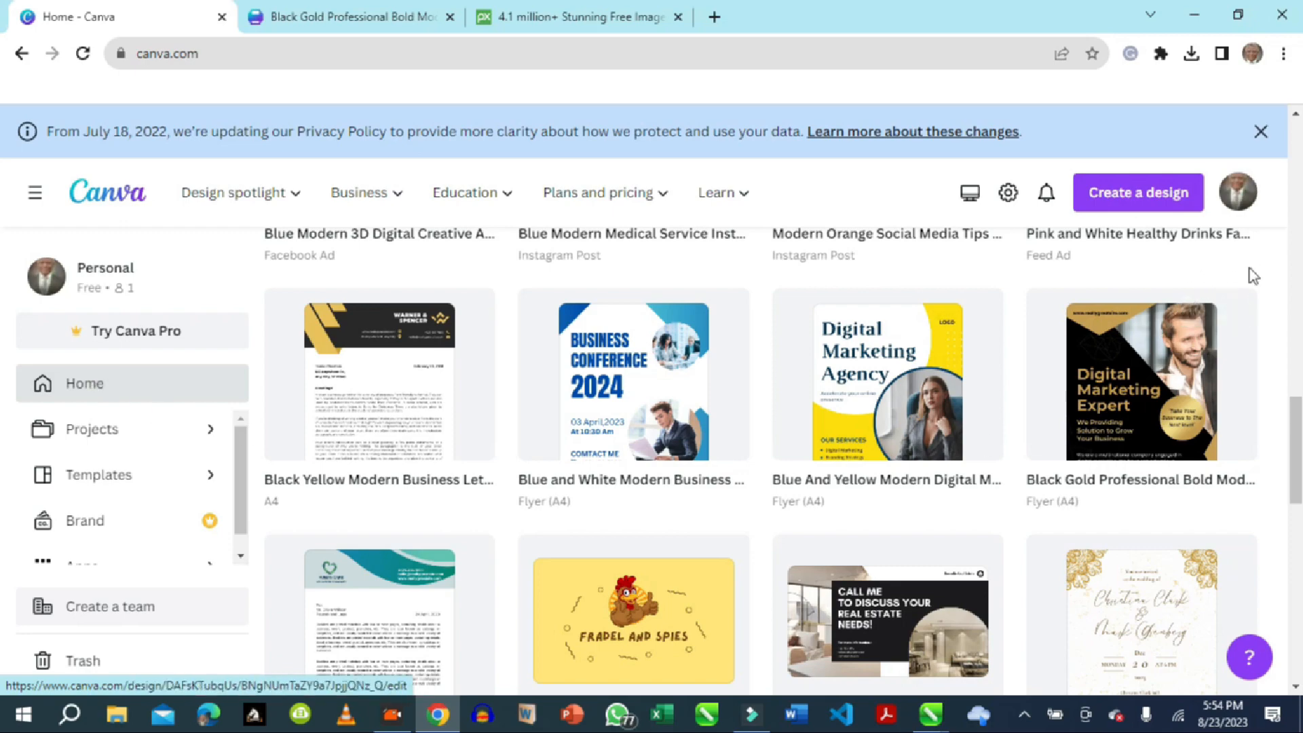
left_click_drag(1298, 462, 1298, 200)
scroll(4, 204, "up", 2)
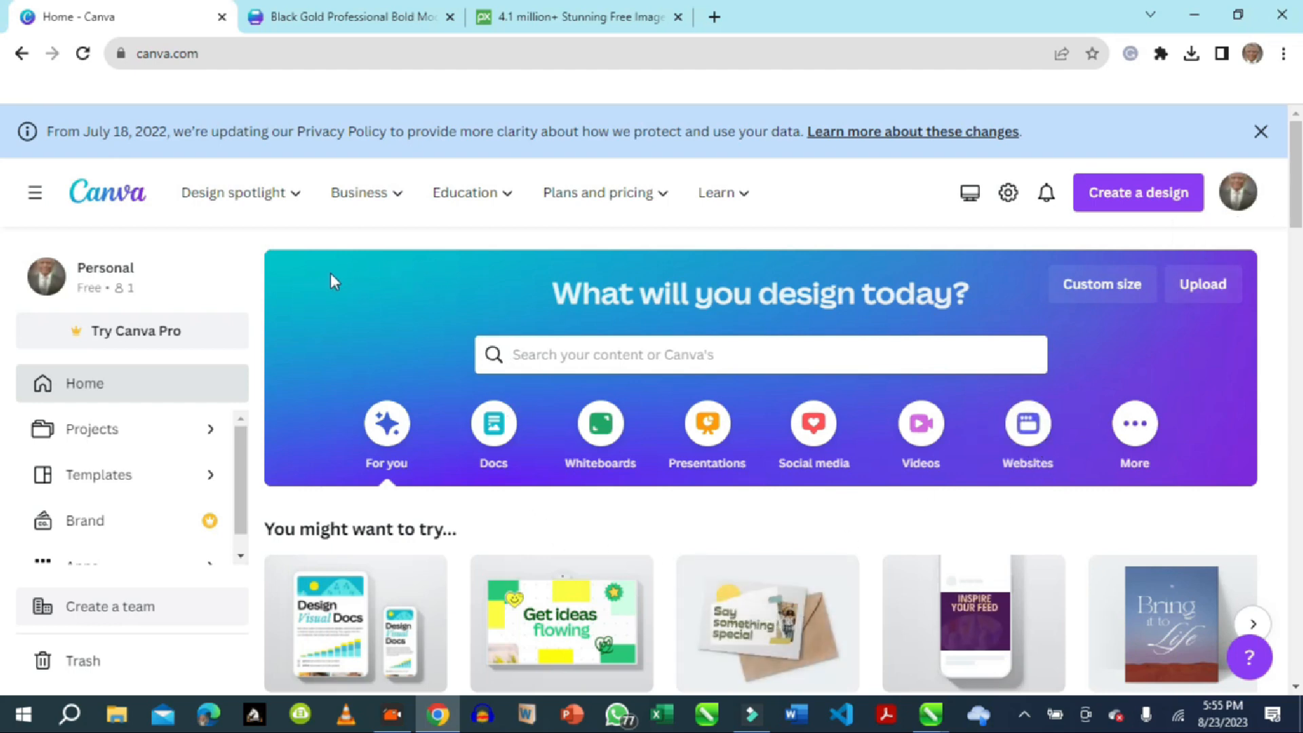
mouse_move(210, 212)
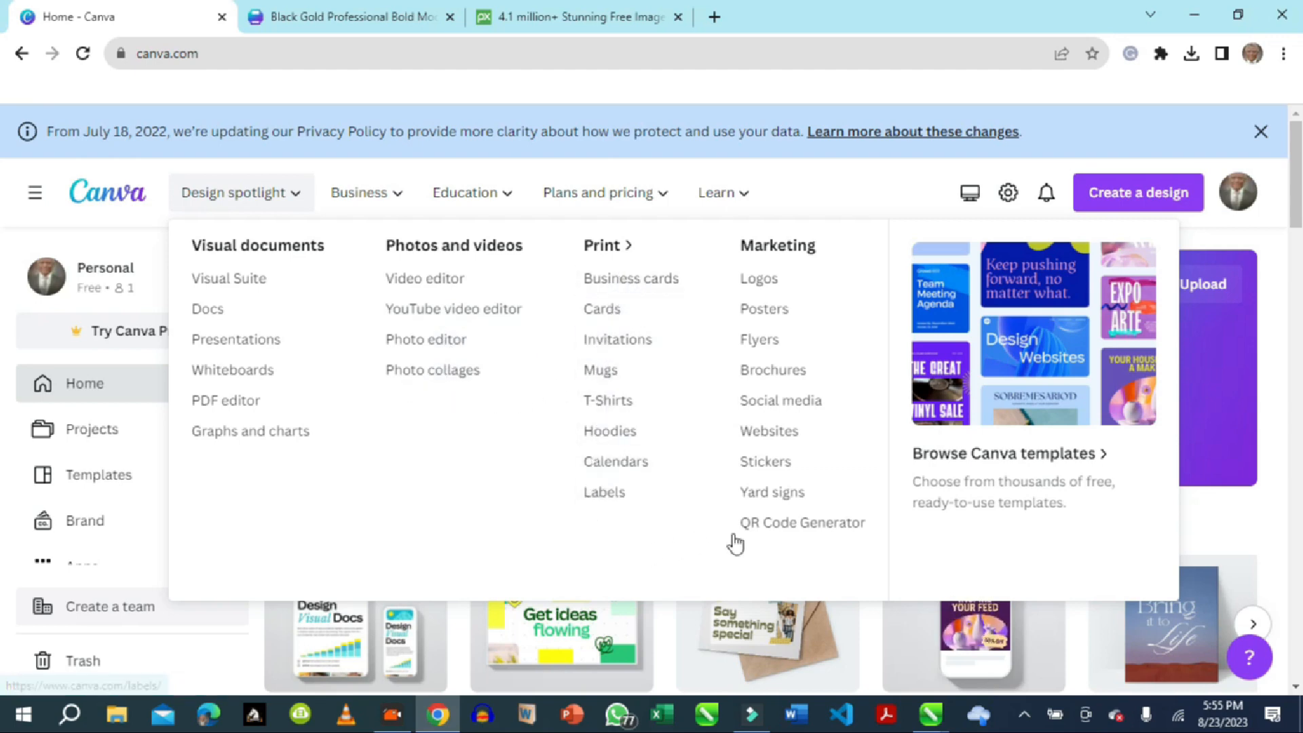
mouse_move(372, 198)
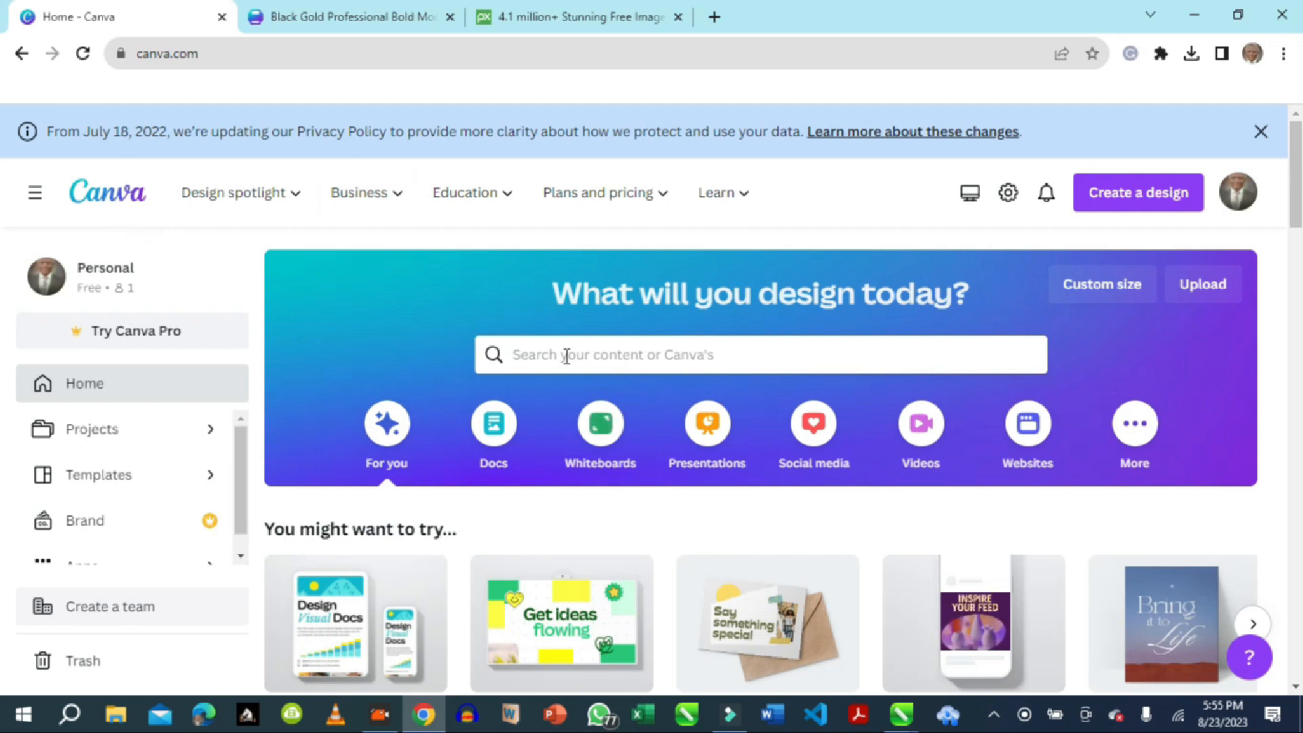
- Search the Canva templates for "restaurant flyers"
left_click(570, 356)
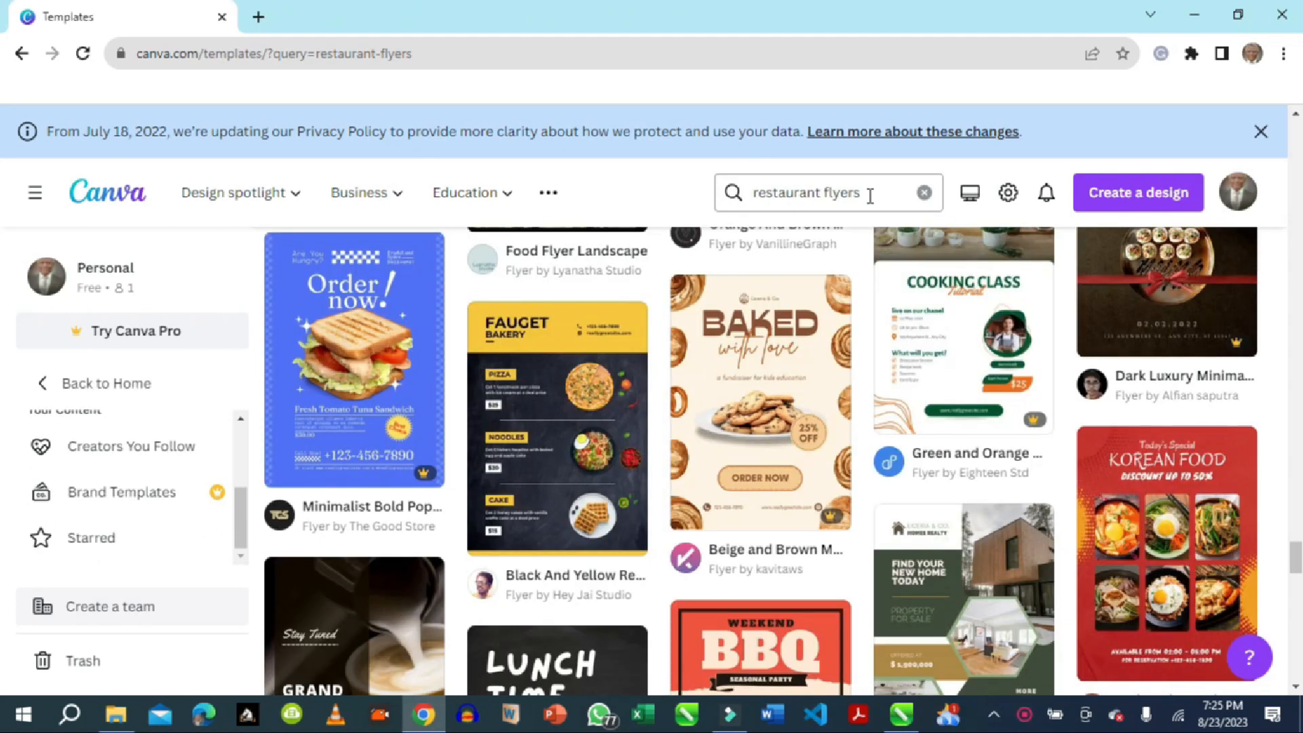
left_click(870, 197)
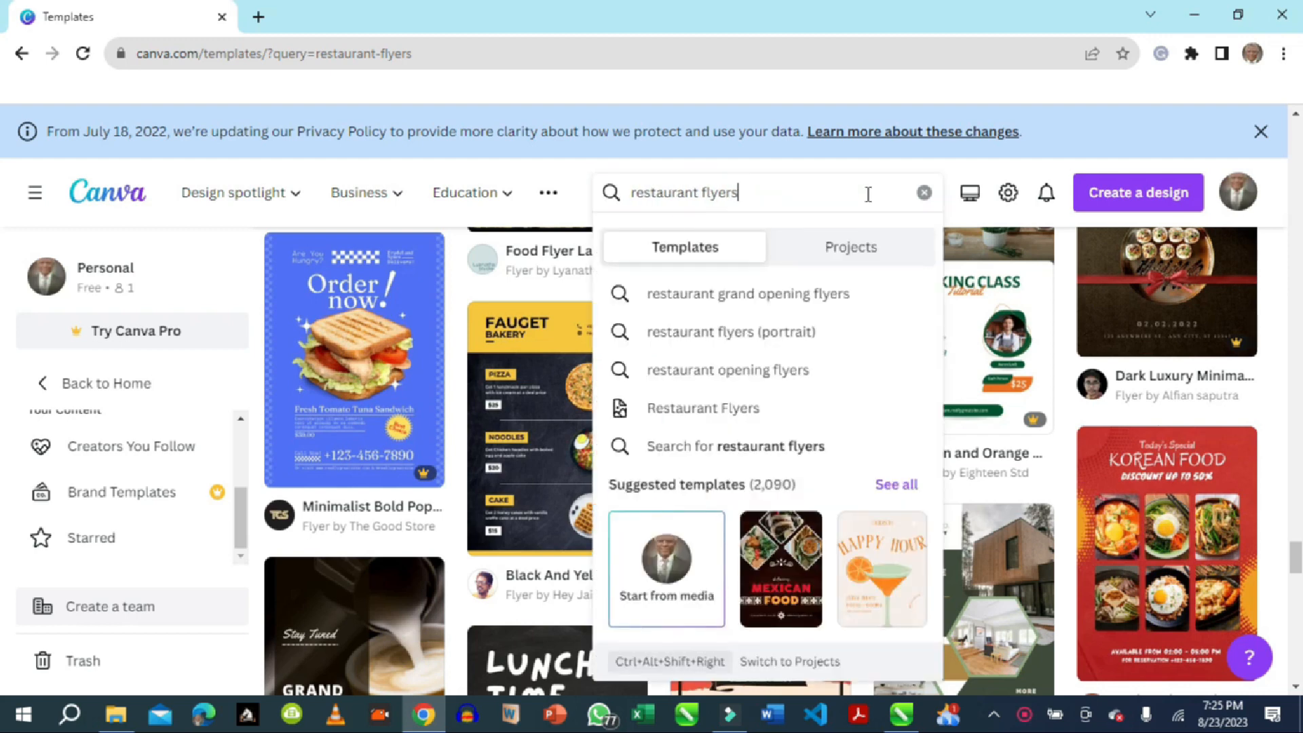
key("Return")
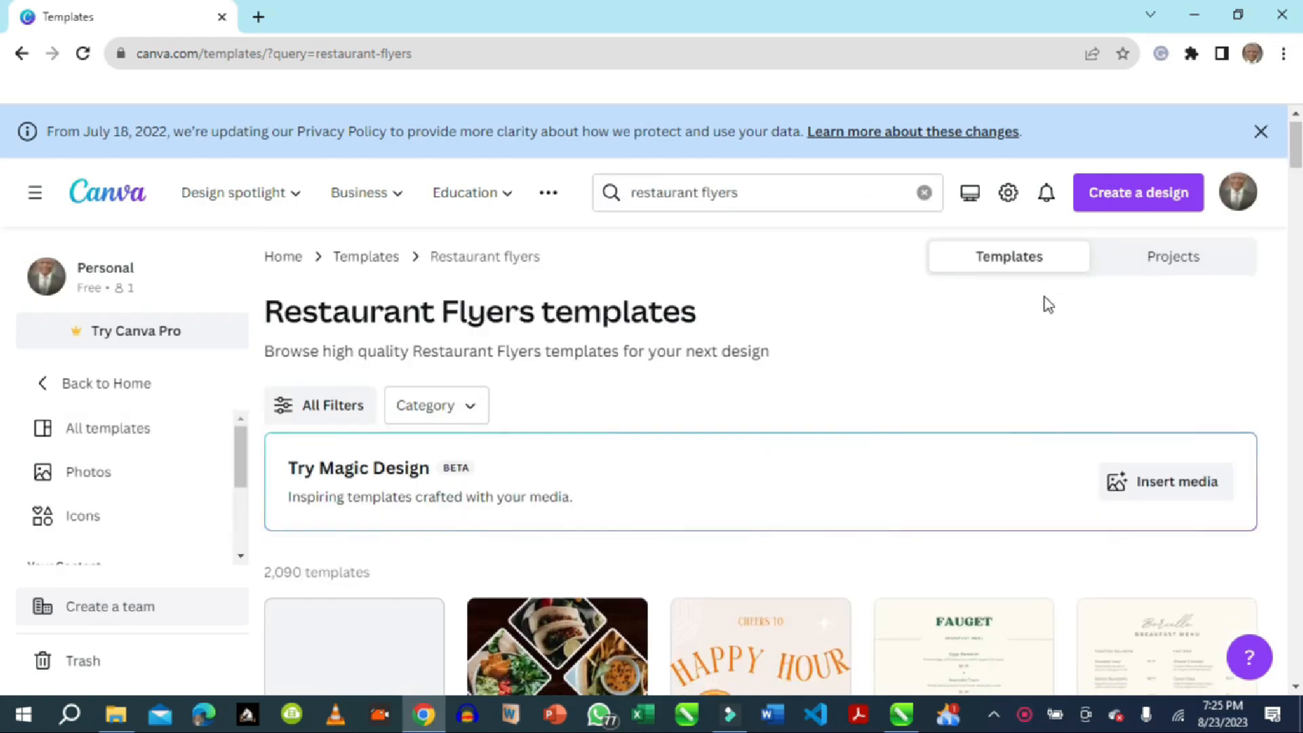
- Browse the restaurant flyer templates and compare their layouts, food images and free or Pro availability
scroll(1044, 299, "down", 4)
scroll(1148, 308, "down", 3)
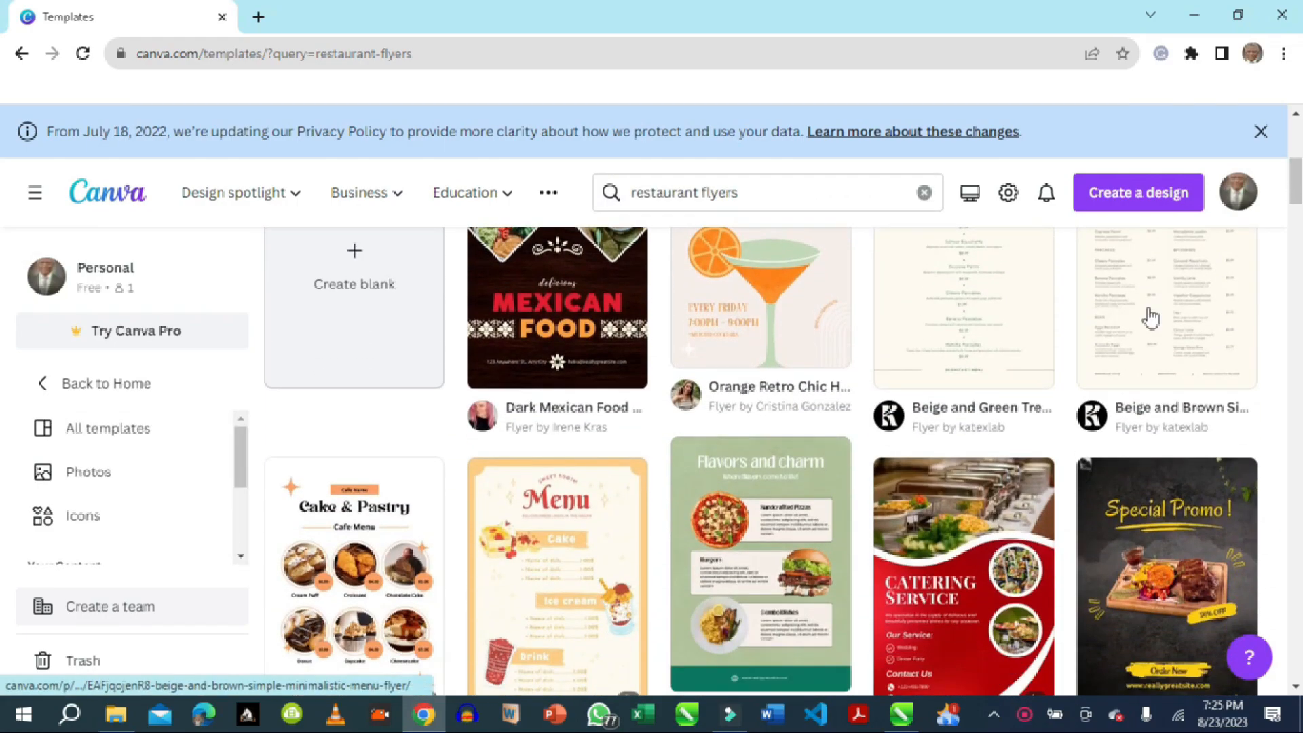
scroll(1149, 308, "down", 5)
scroll(1151, 314, "down", 15)
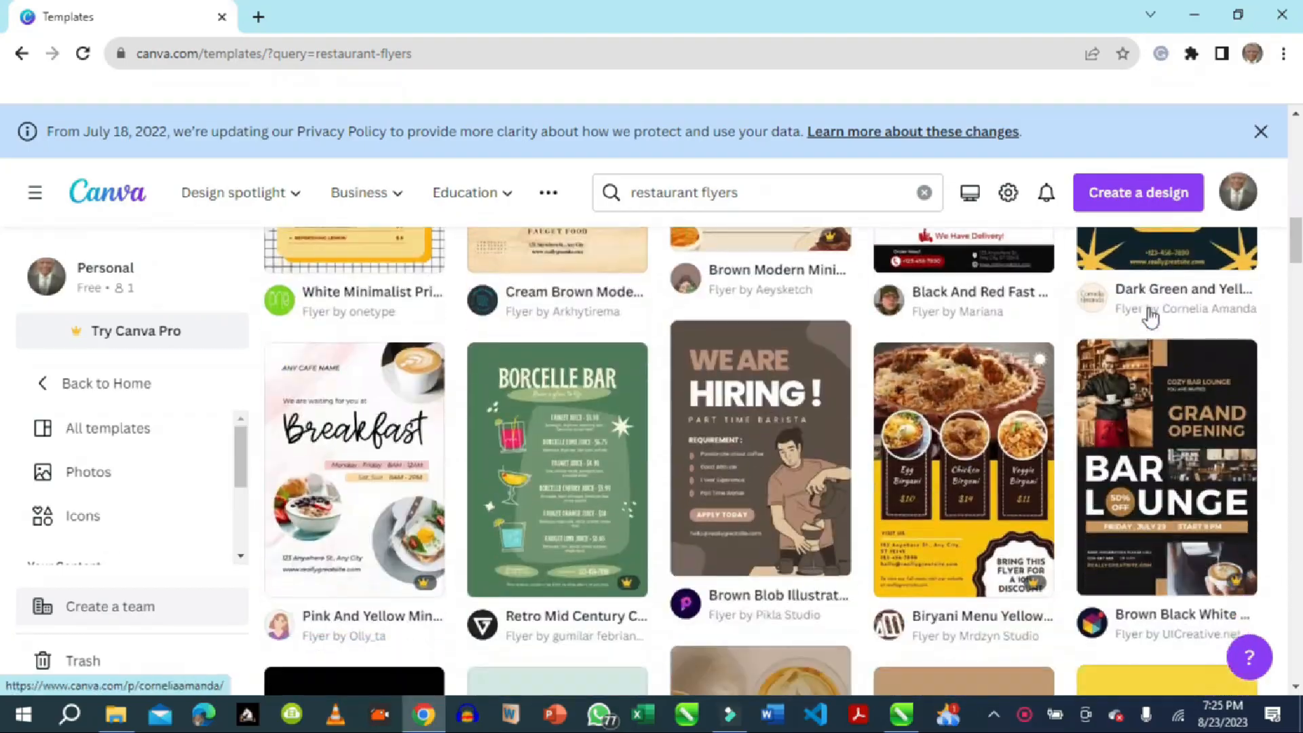
scroll(1152, 315, "down", 15)
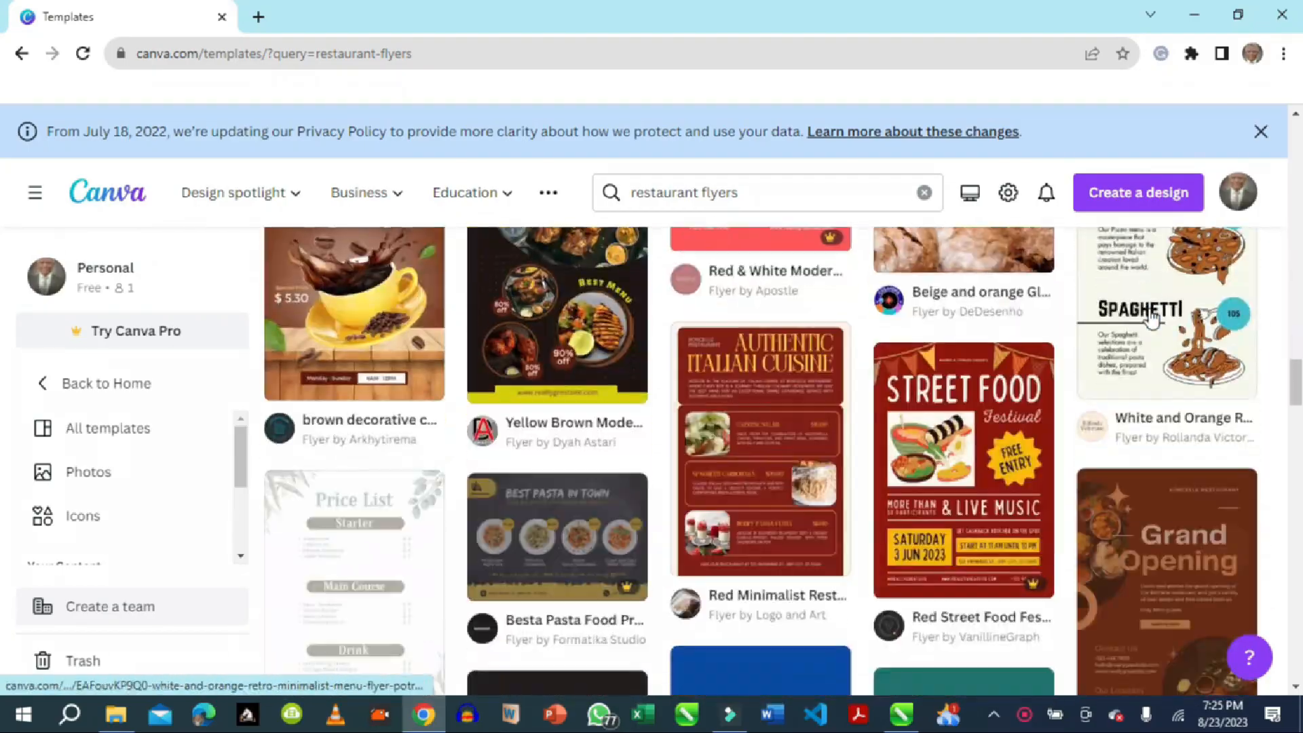
scroll(1151, 313, "down", 15)
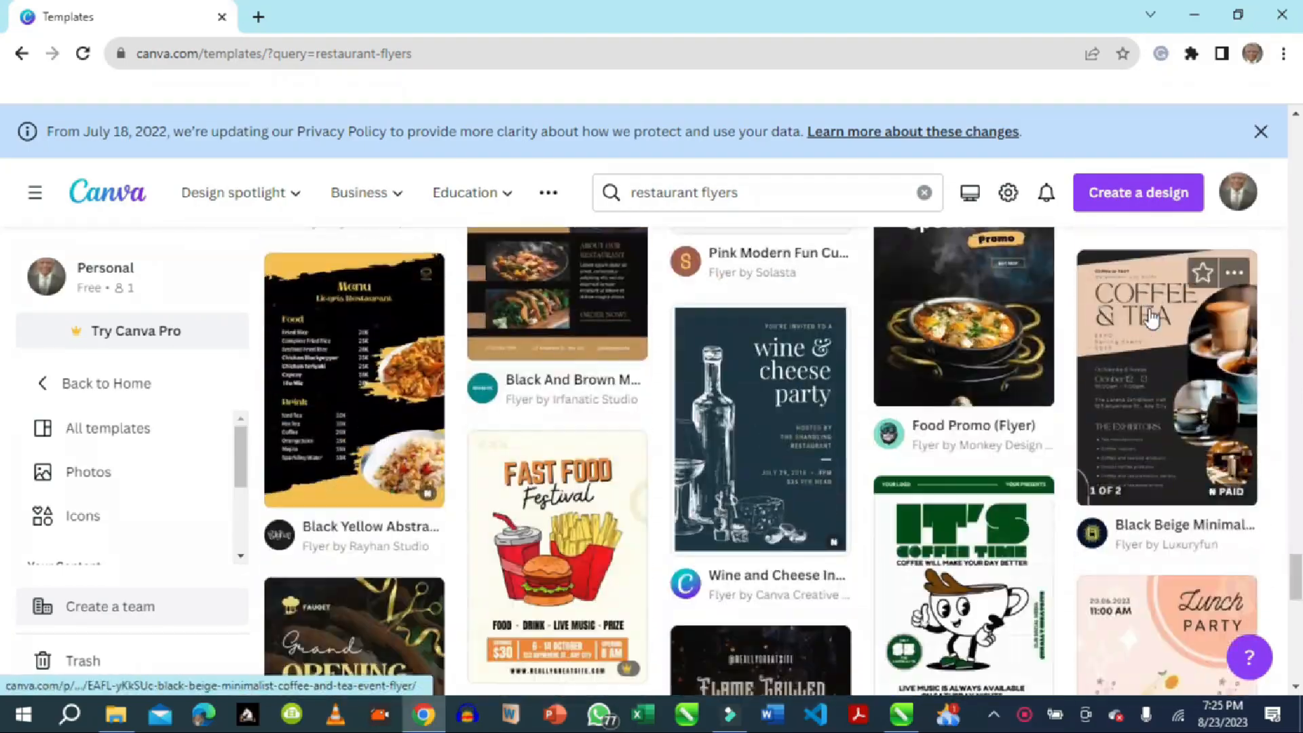
scroll(1152, 316, "down", 15)
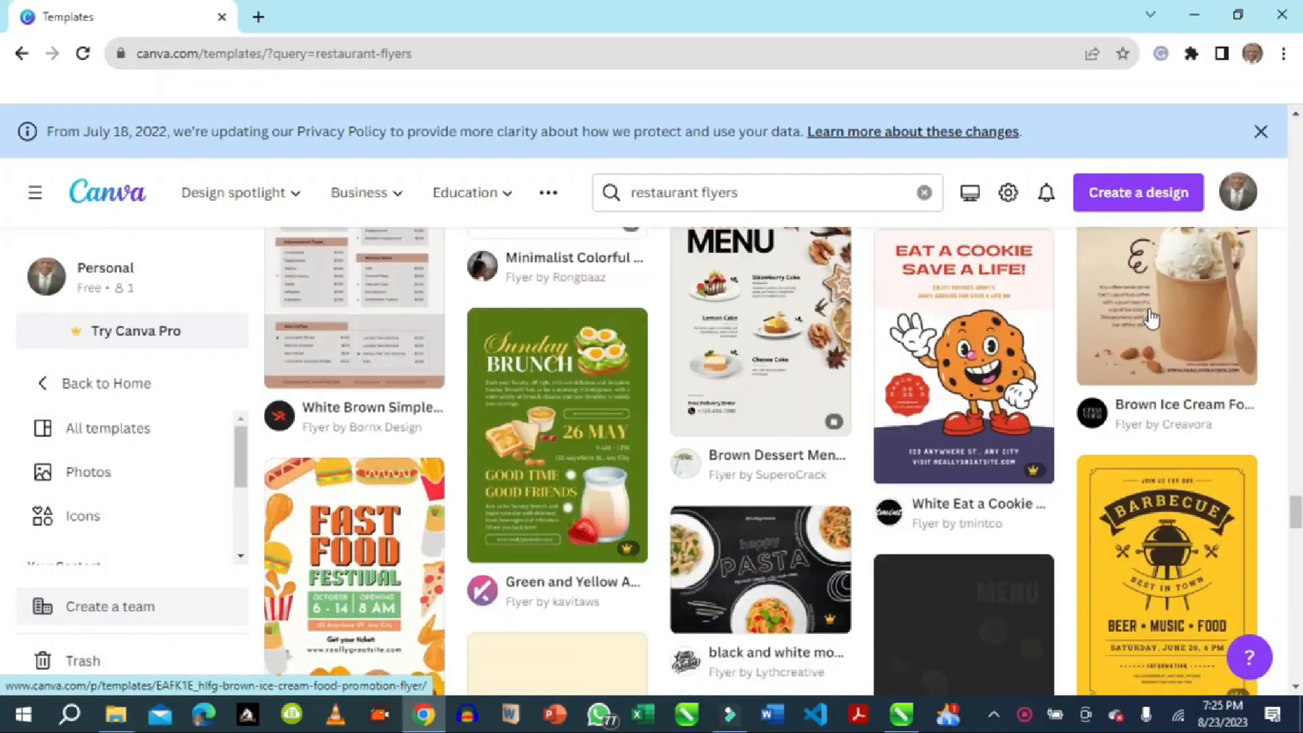
scroll(1153, 316, "down", 15)
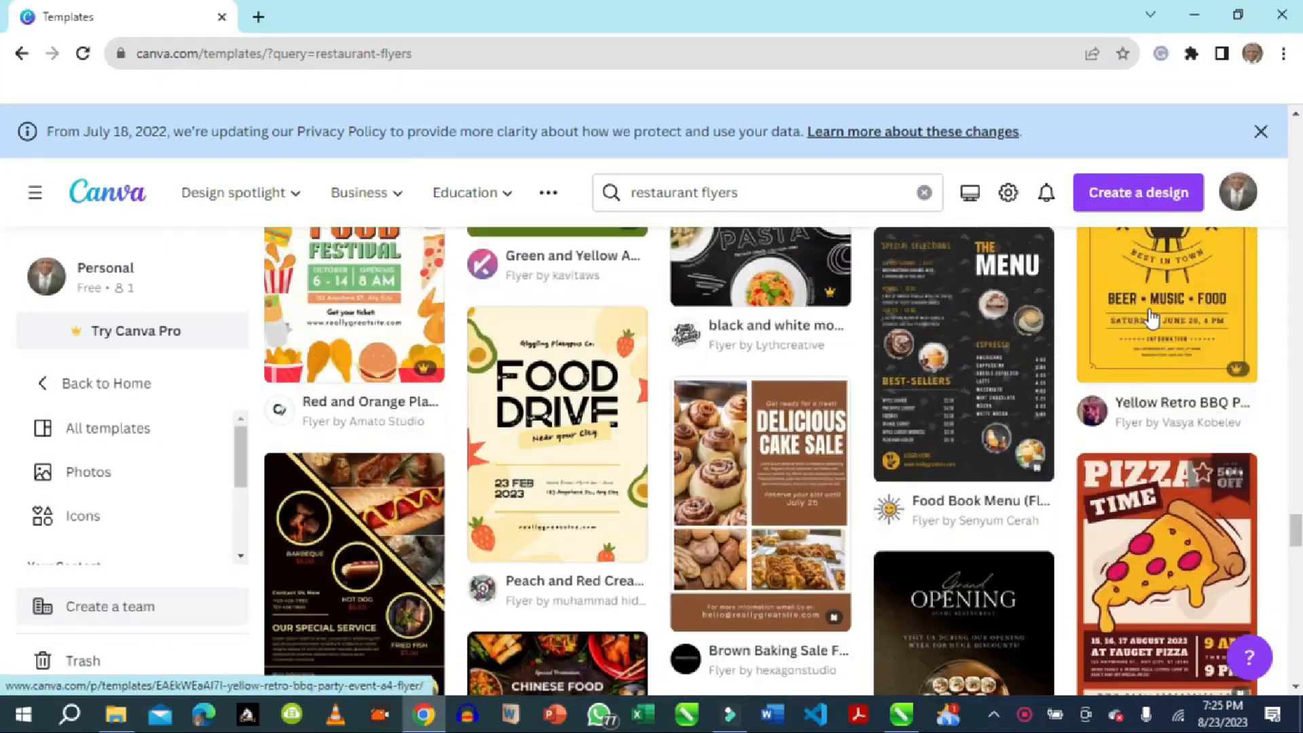
scroll(1152, 316, "down", 15)
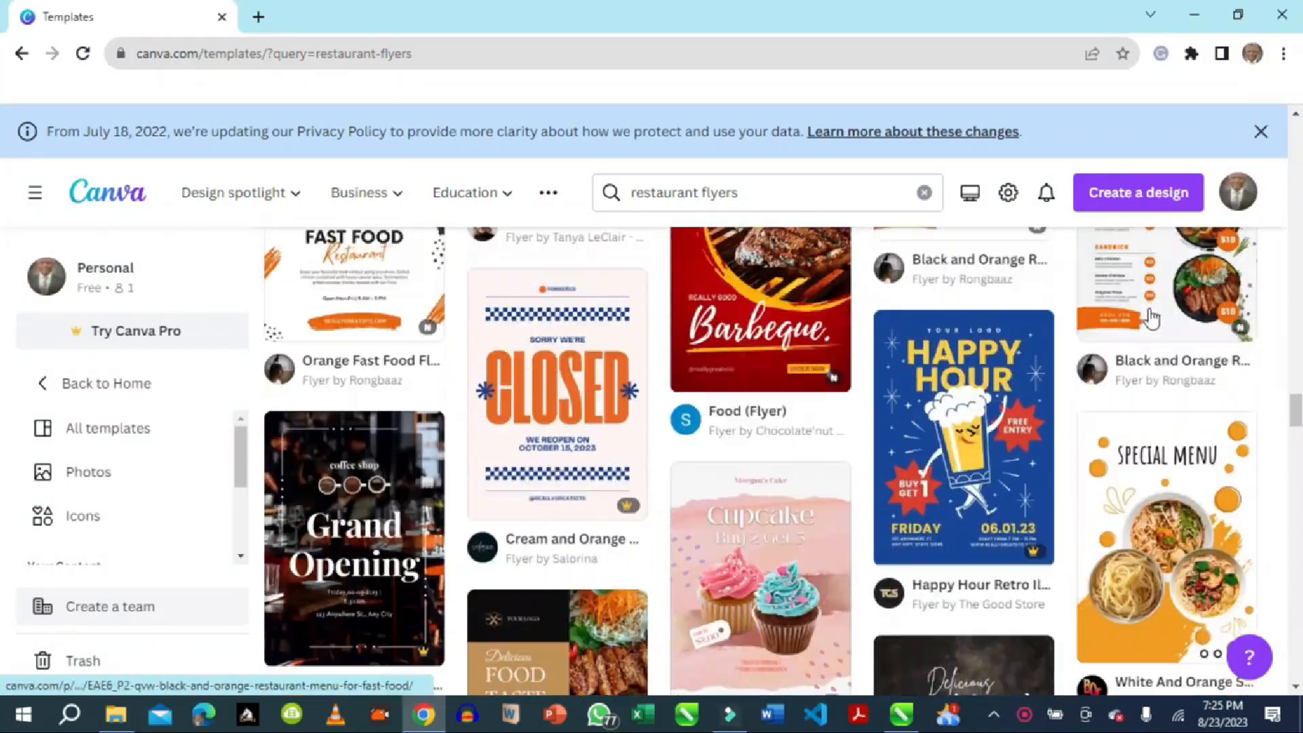
scroll(1152, 316, "up", 15)
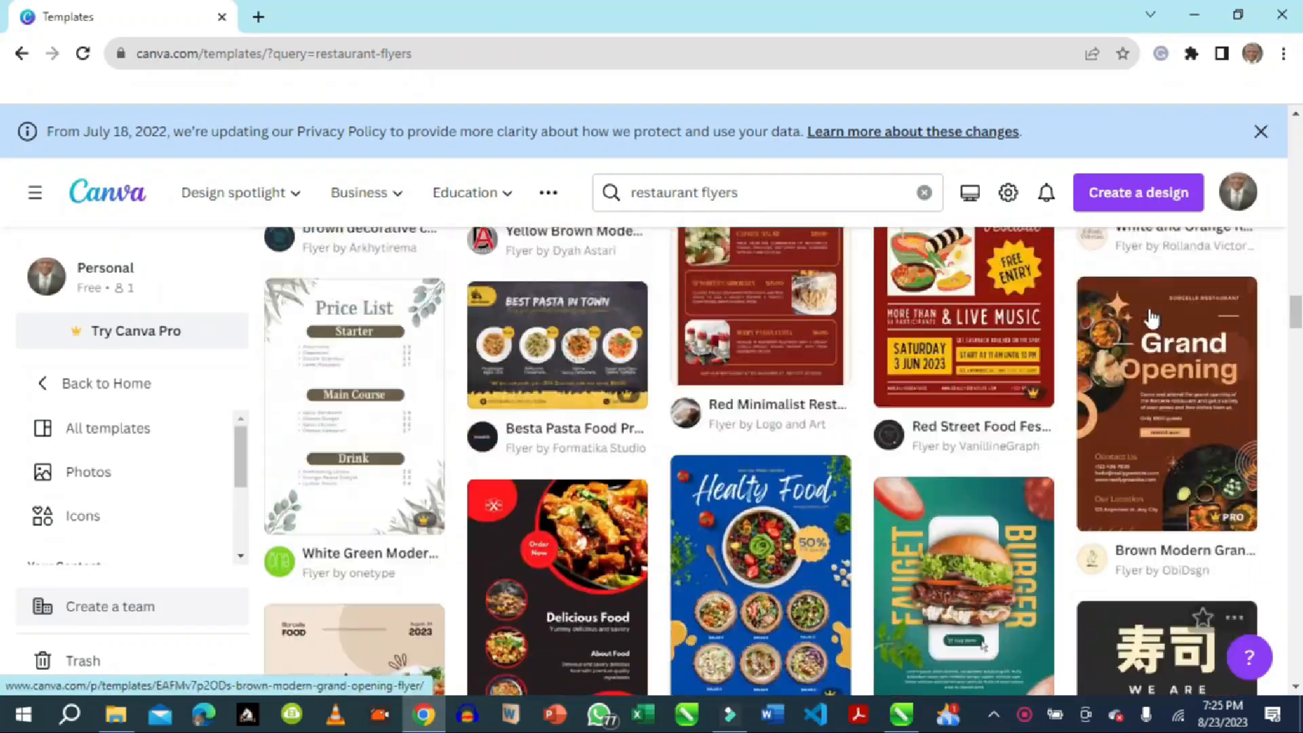
scroll(1152, 316, "up", 10)
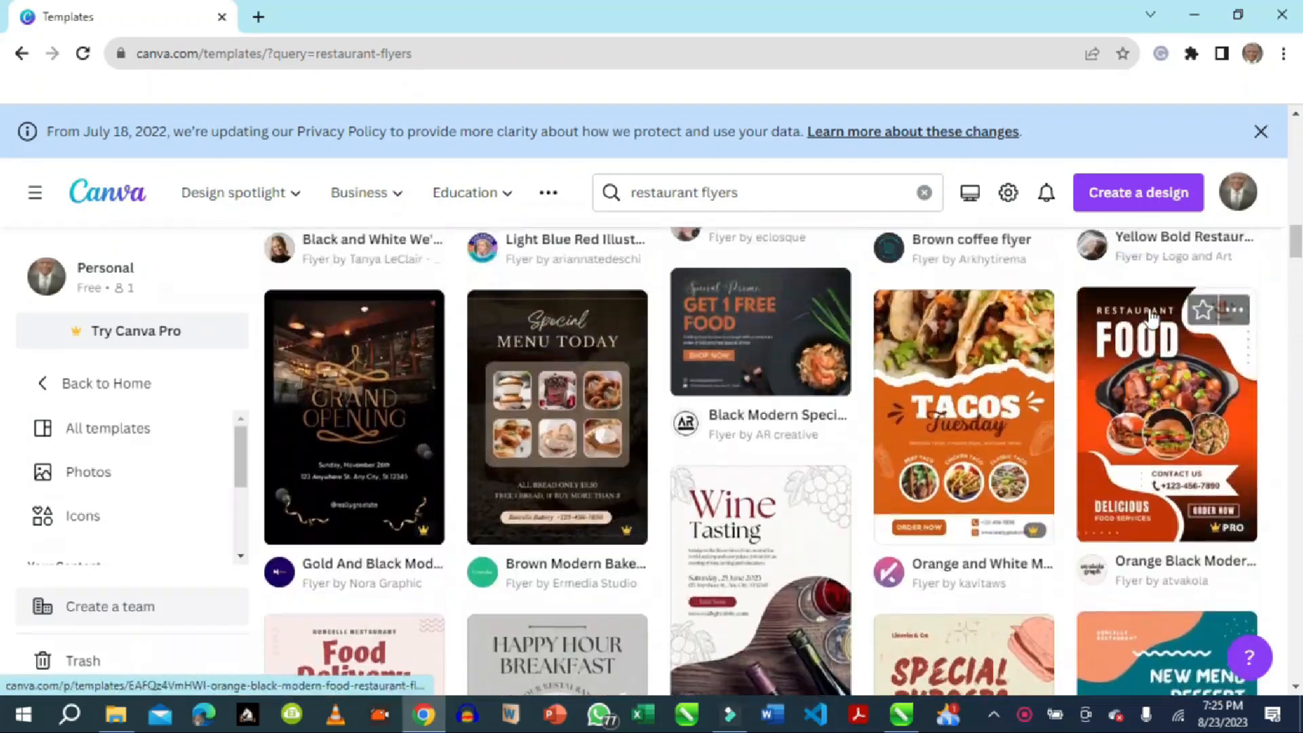
scroll(1120, 340, "down", 1)
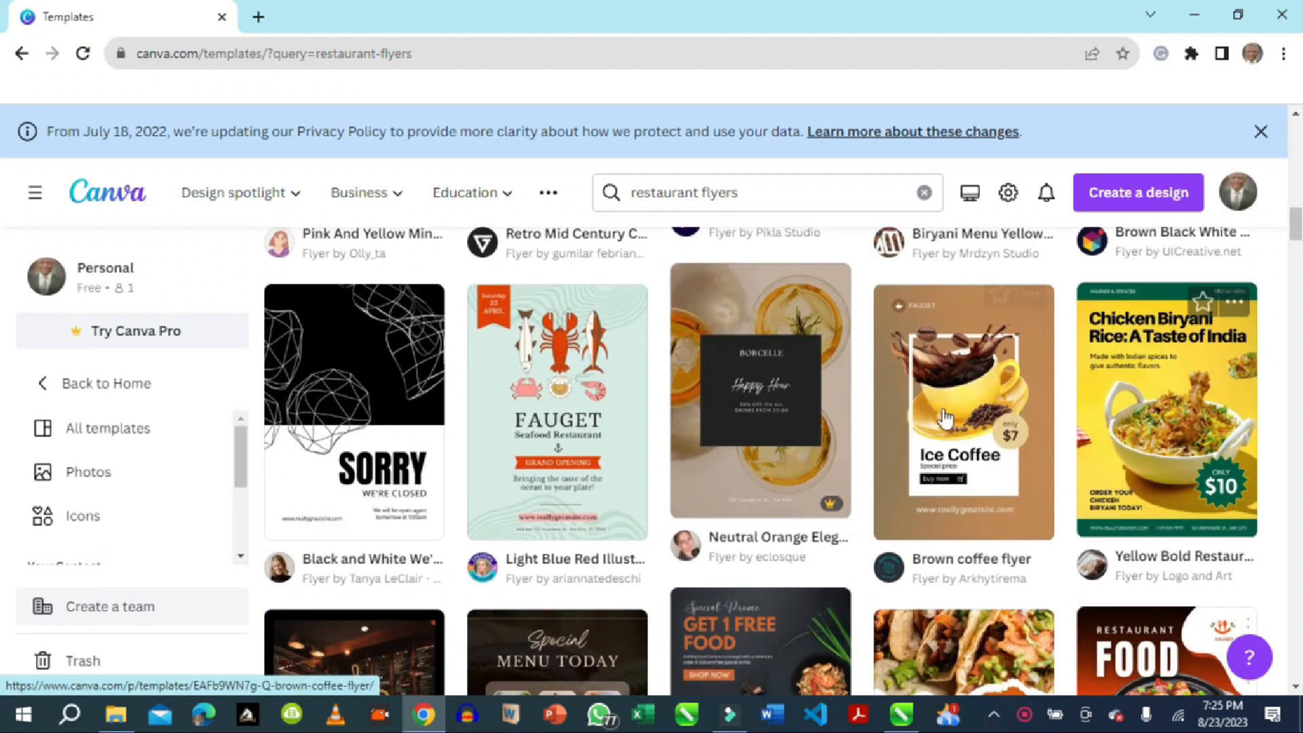
mouse_move(823, 509)
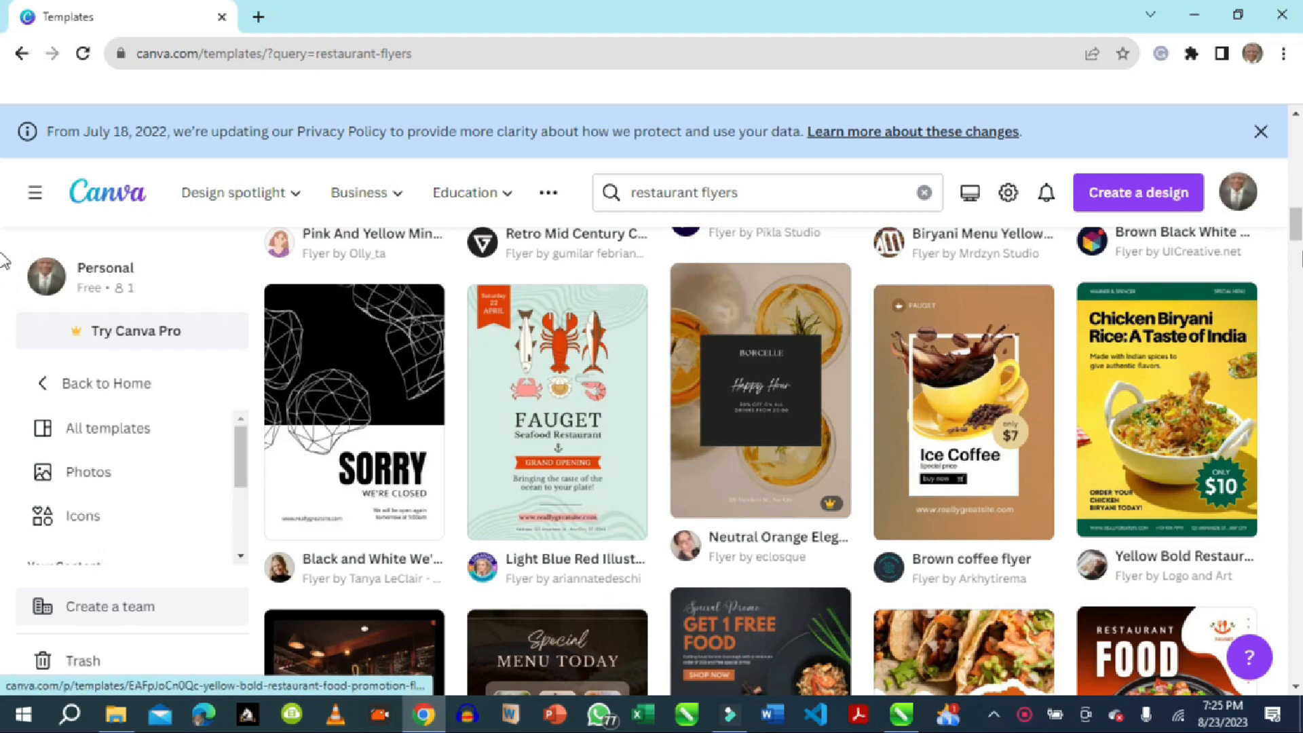
scroll(3, 245, "up", 7)
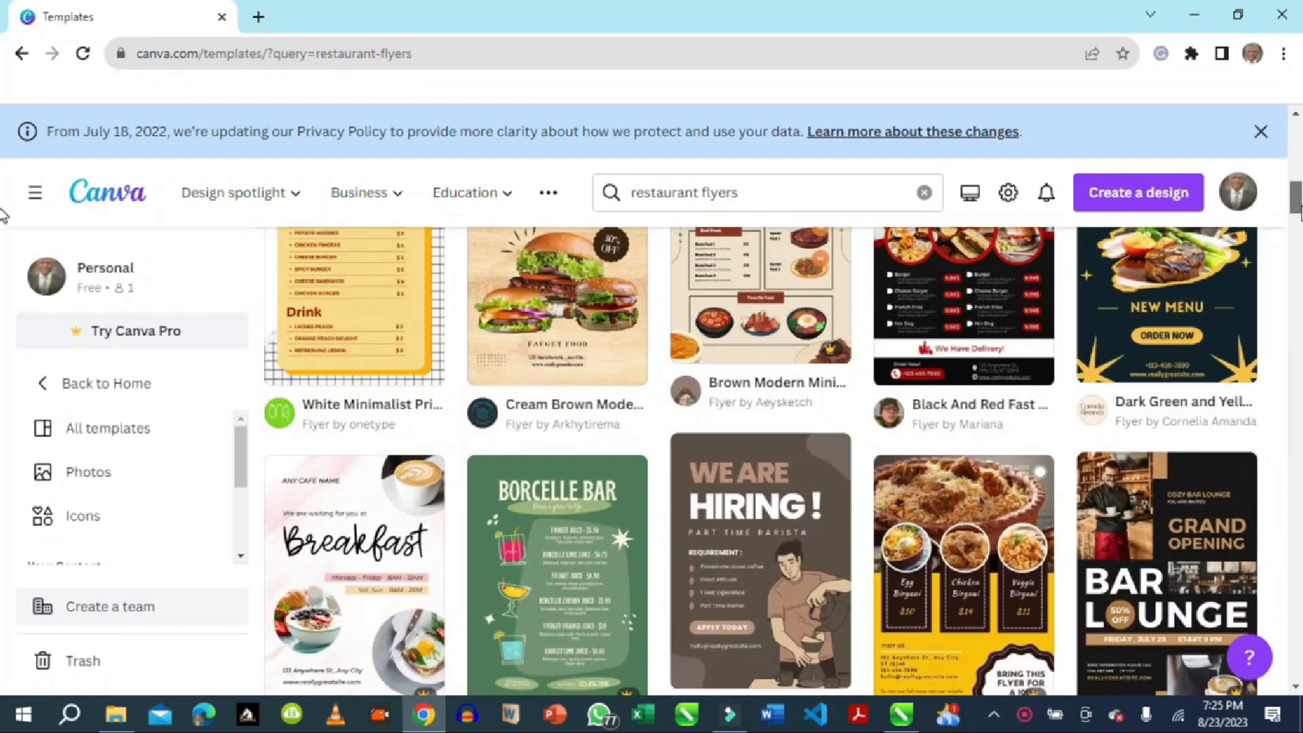
scroll(4, 227, "down", 1)
scroll(3, 227, "down", 3)
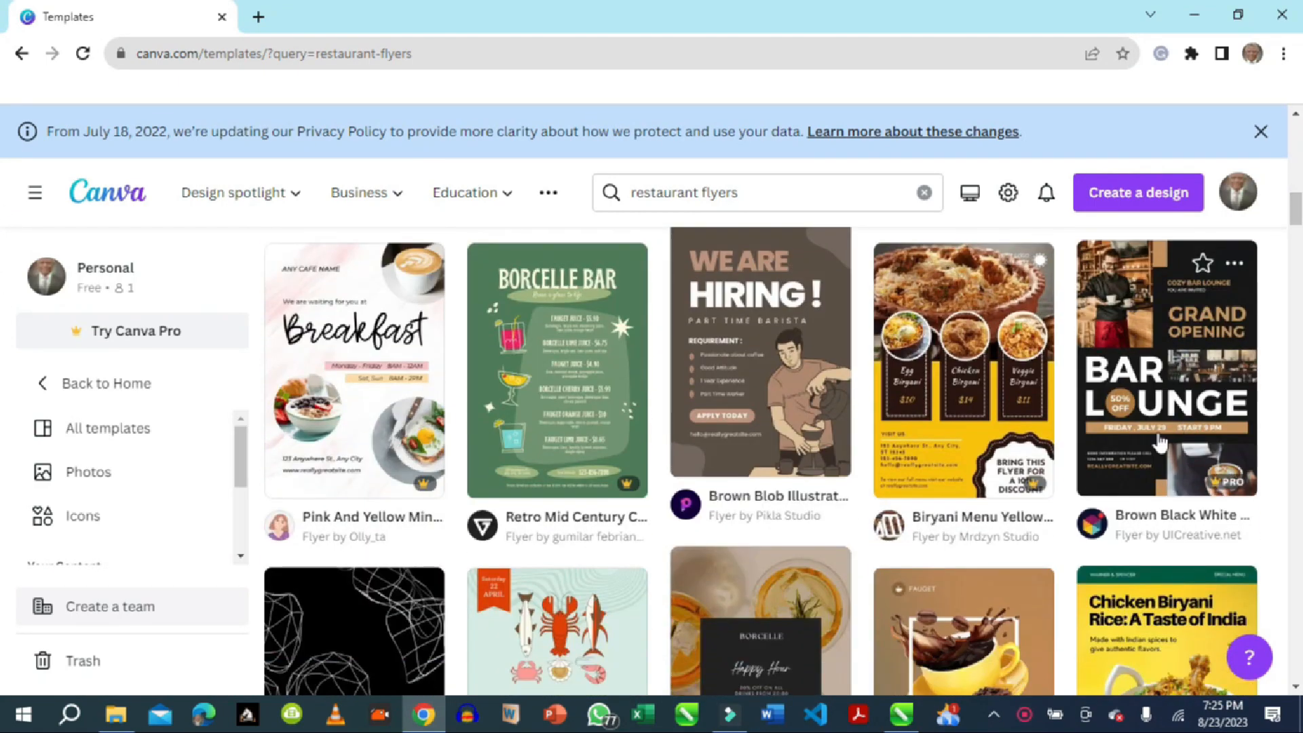
mouse_move(765, 470)
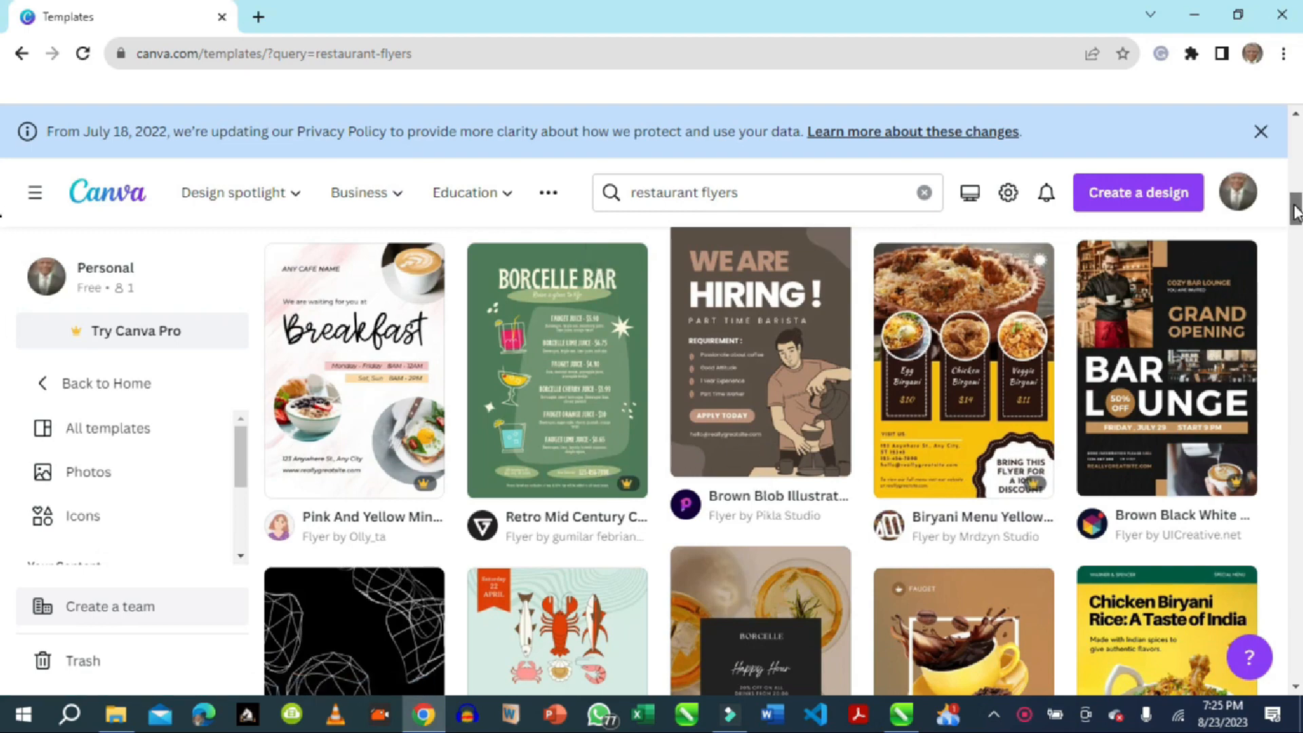
left_click_drag(1296, 214, 1297, 169)
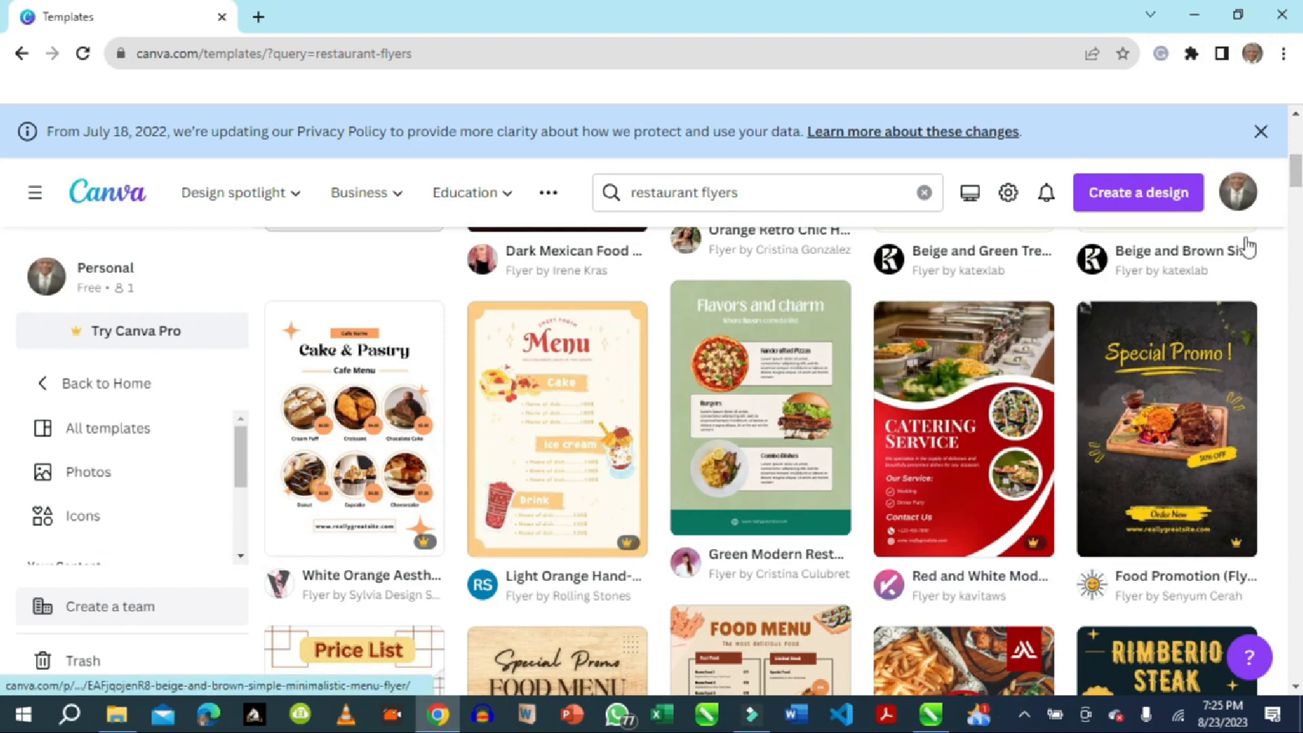
left_click_drag(1296, 169, 1296, 152)
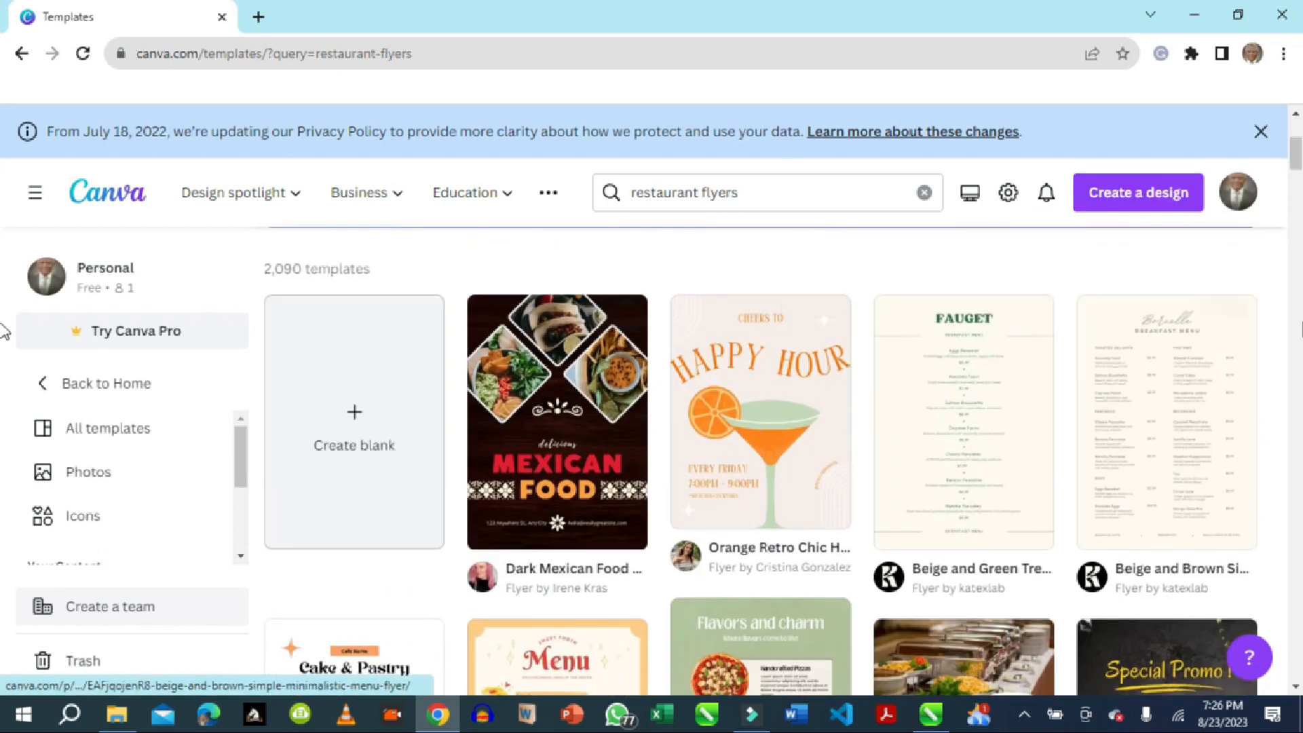
- Find the Yellow Brown Modern Grilled Chicken Menu Discount Flyer template among the results and open it for customizing
left_click_drag(1297, 159, 1298, 254)
scroll(3, 254, "down", 6)
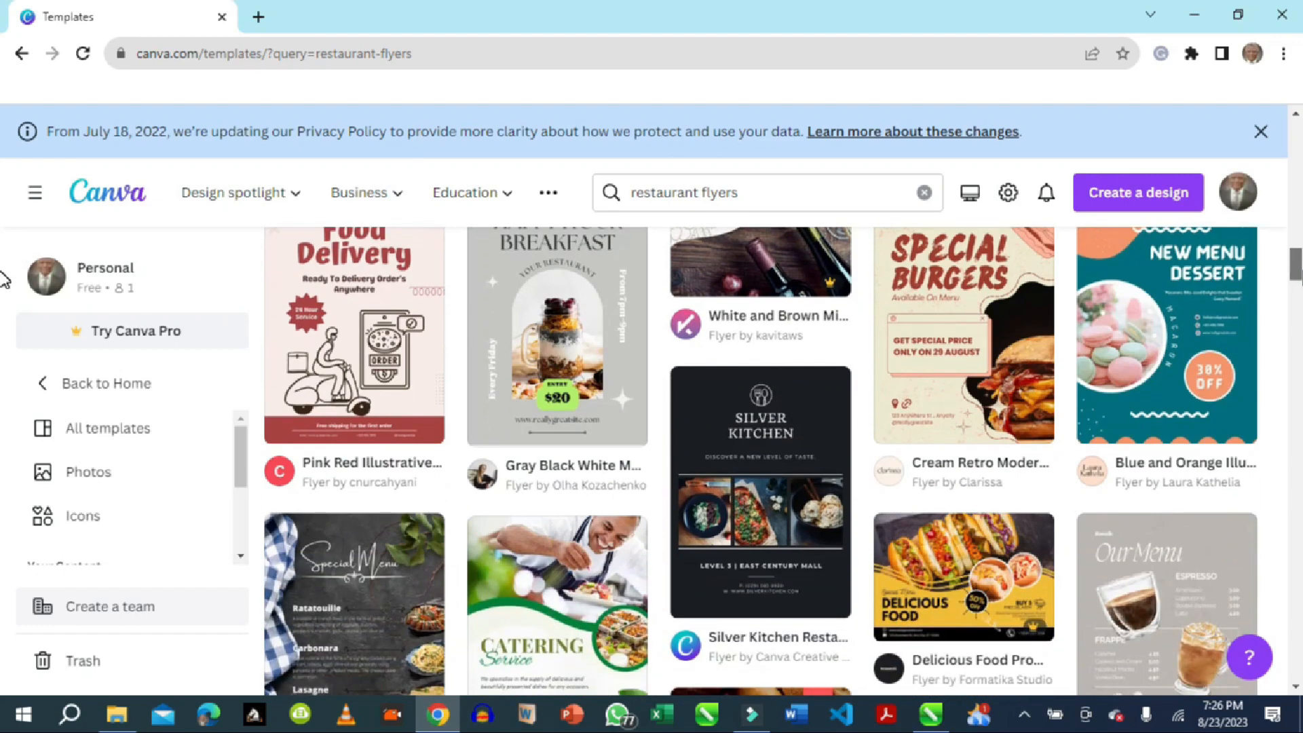
scroll(3, 275, "up", 2)
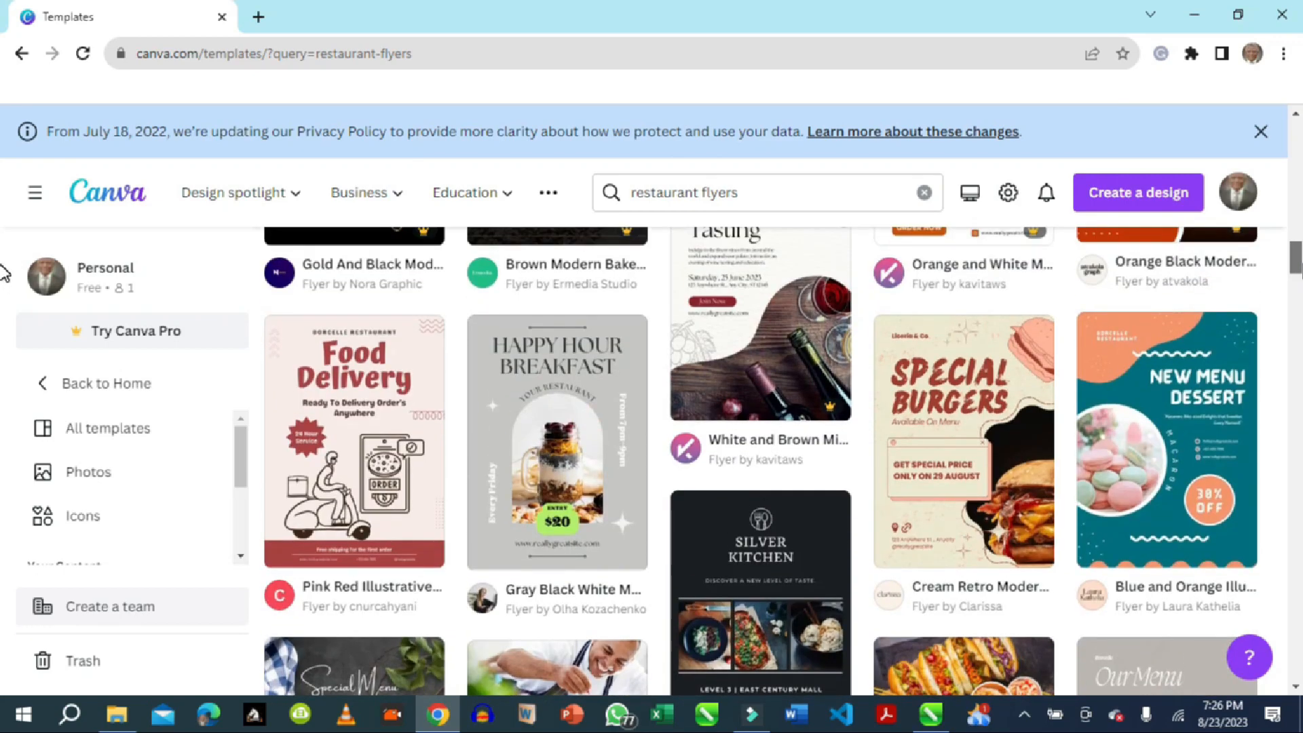
scroll(2, 274, "down", 10)
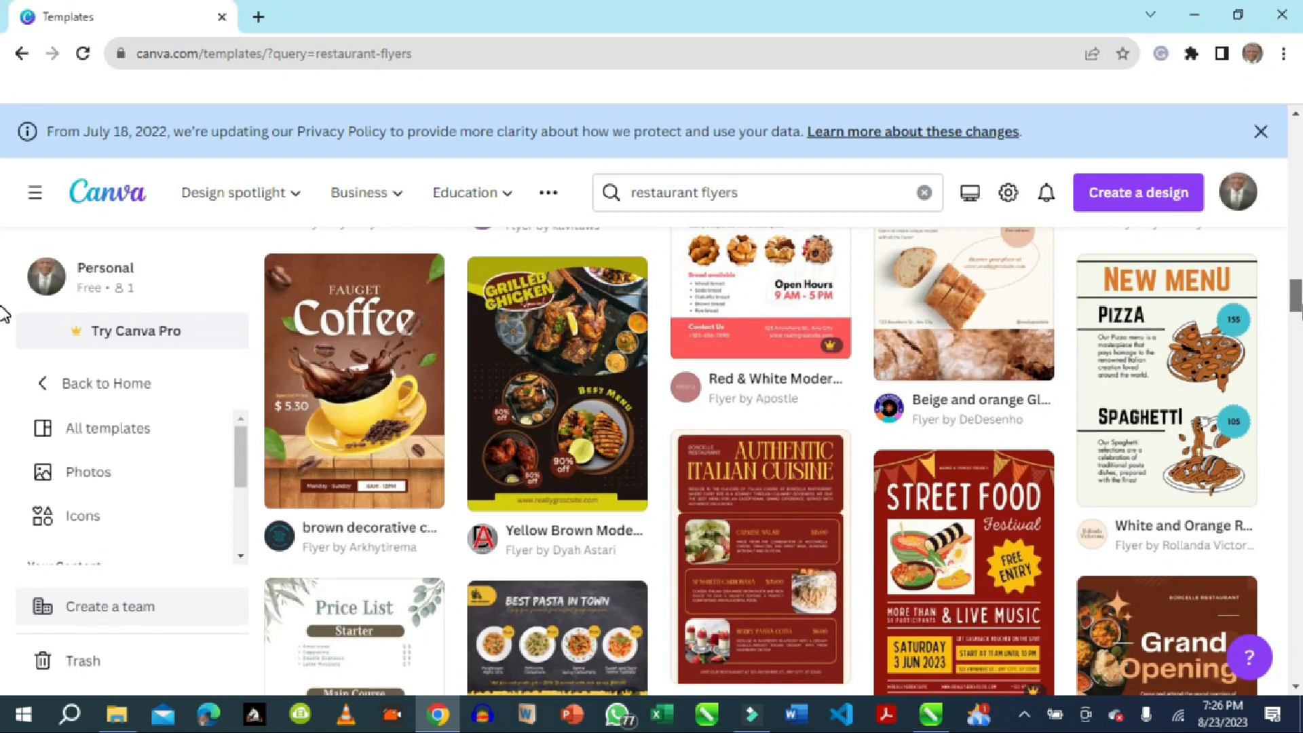
scroll(3, 316, "down", 1)
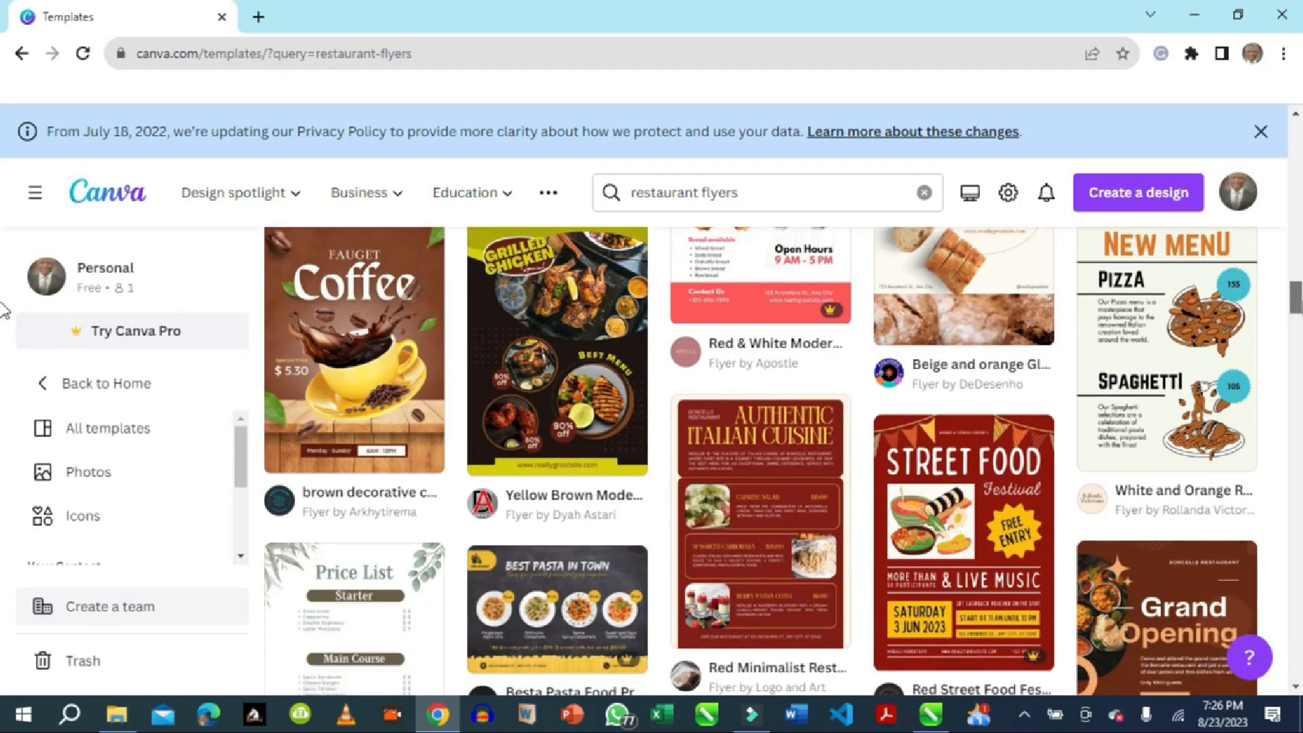
scroll(3, 311, "up", 3)
scroll(7, 311, "down", 3)
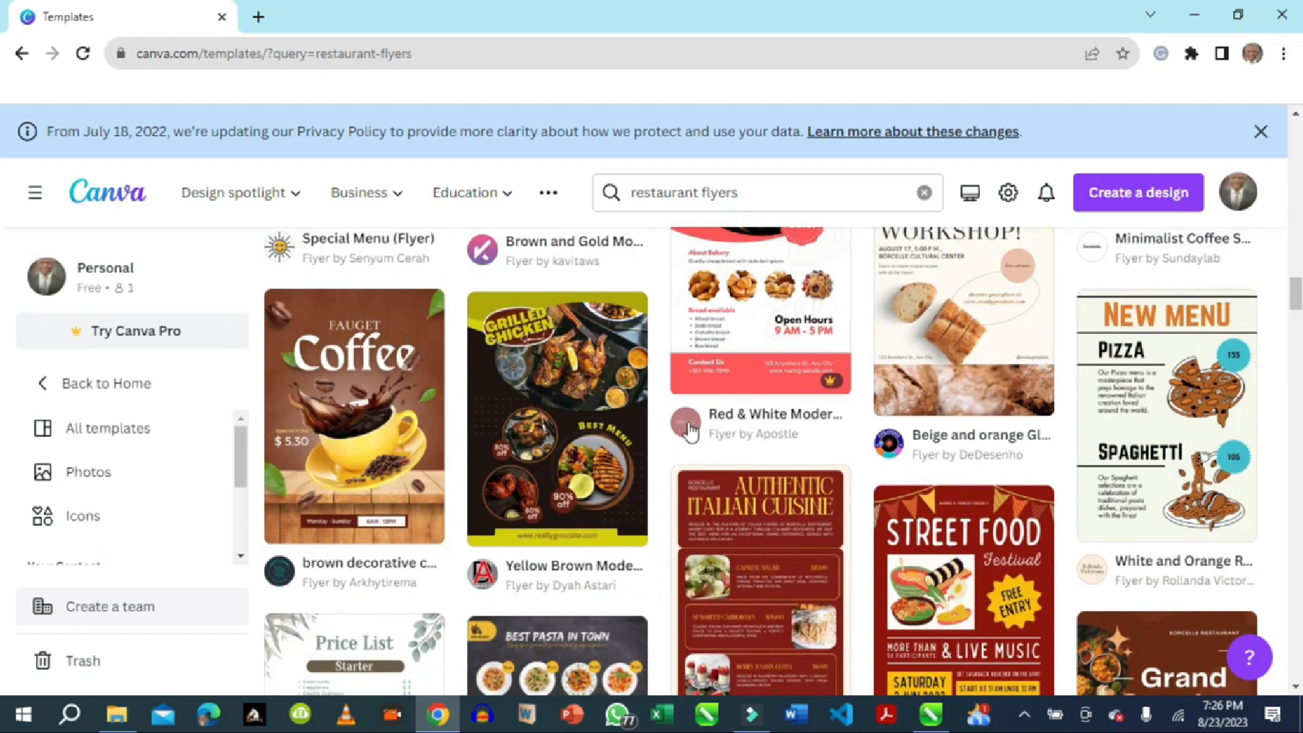
left_click(592, 431)
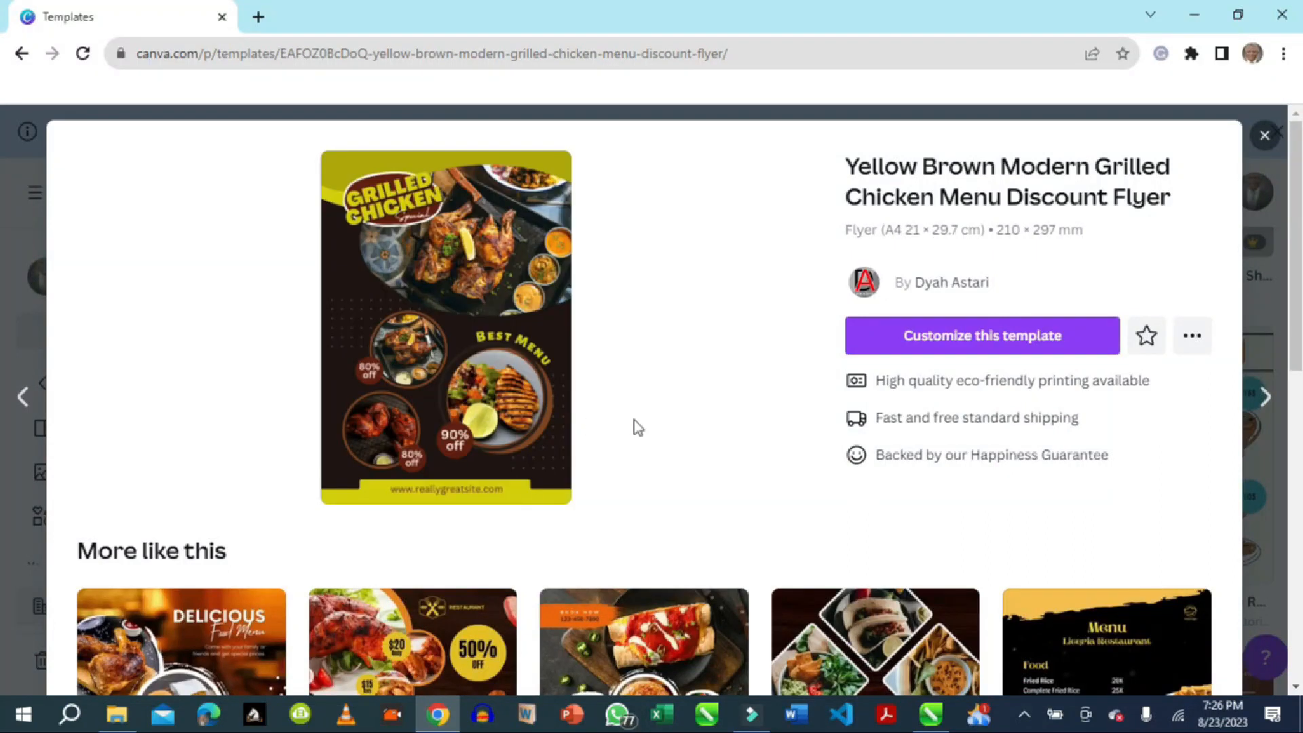
left_click(949, 337)
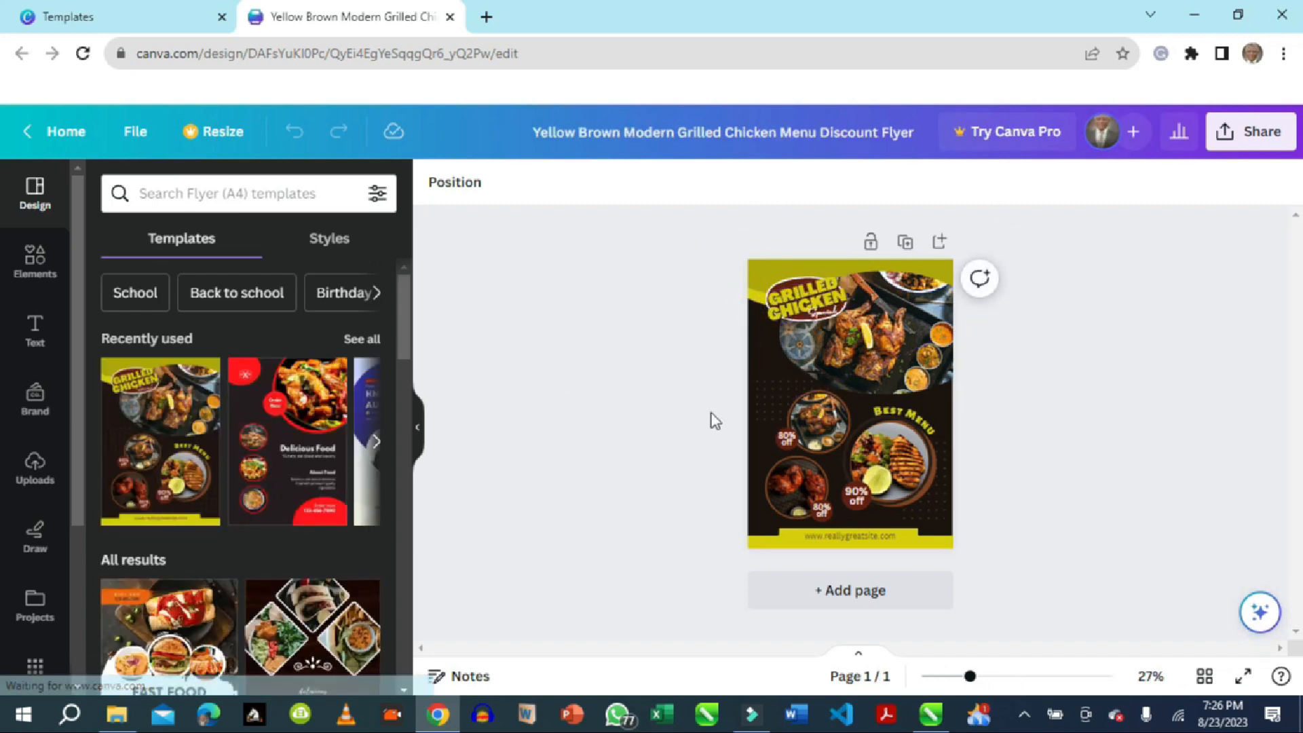
- Look over the elements and text styles that can be added to the flyer
left_click(41, 265)
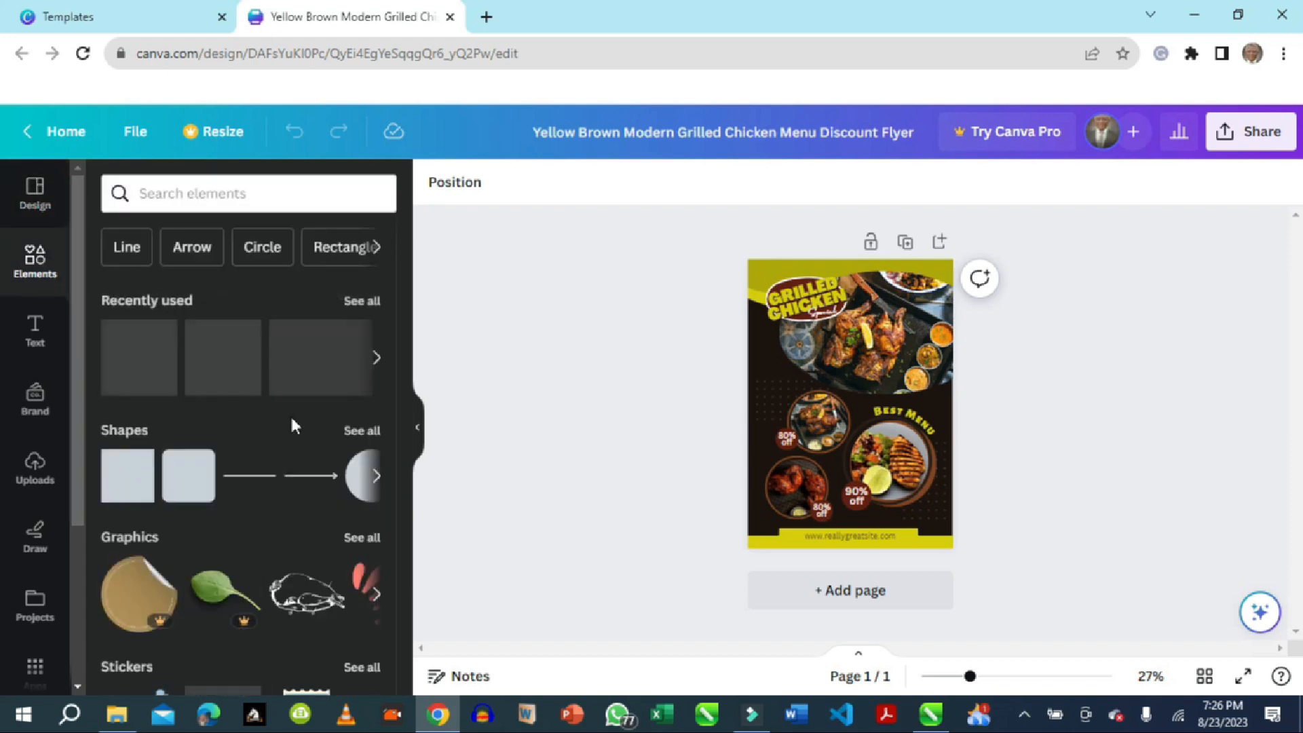
left_click(37, 333)
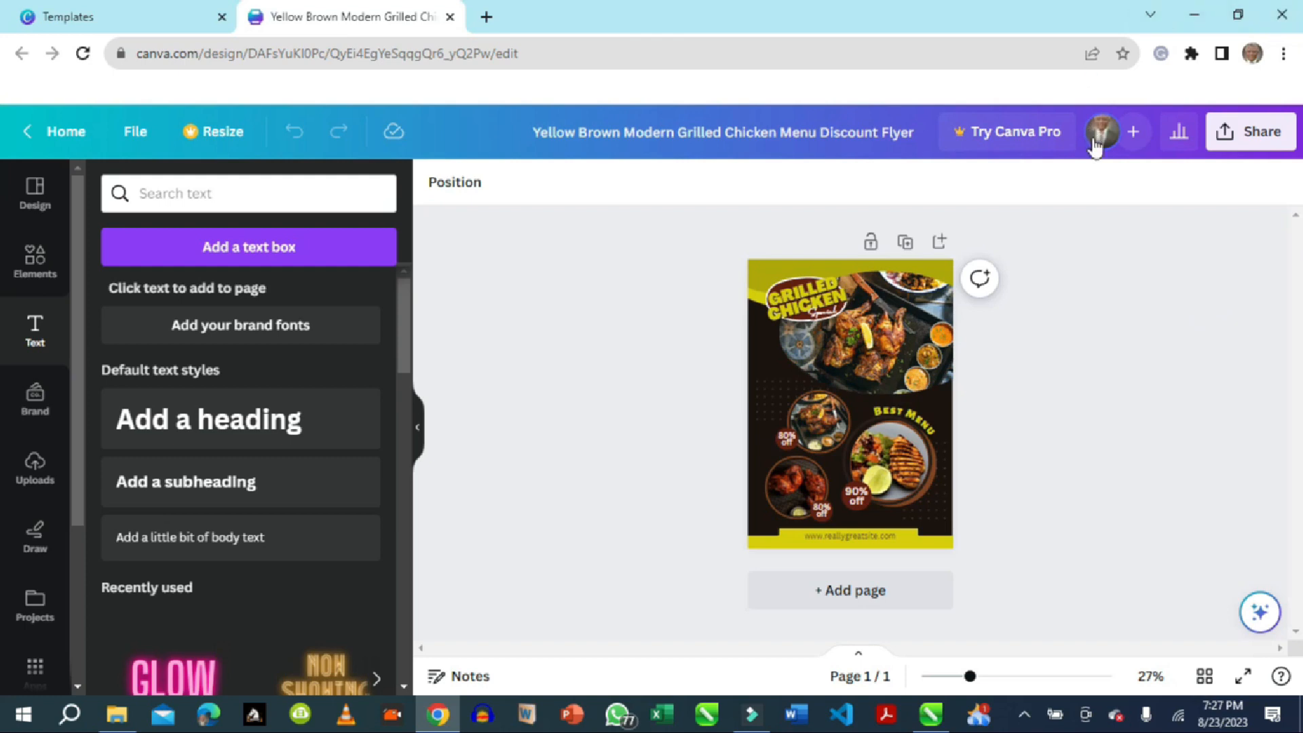
- Download the grilled chicken flyer from the sharing options as a PDF Standard file
left_click(1263, 141)
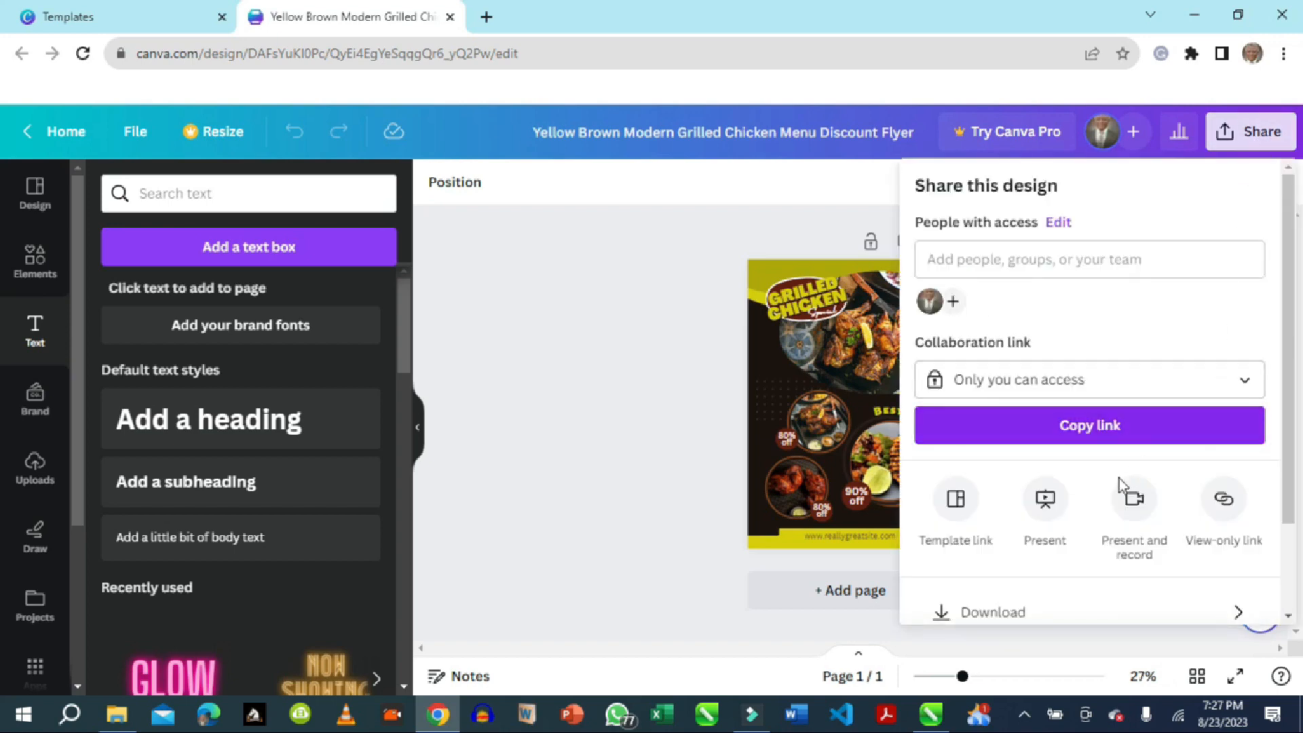
left_click(991, 613)
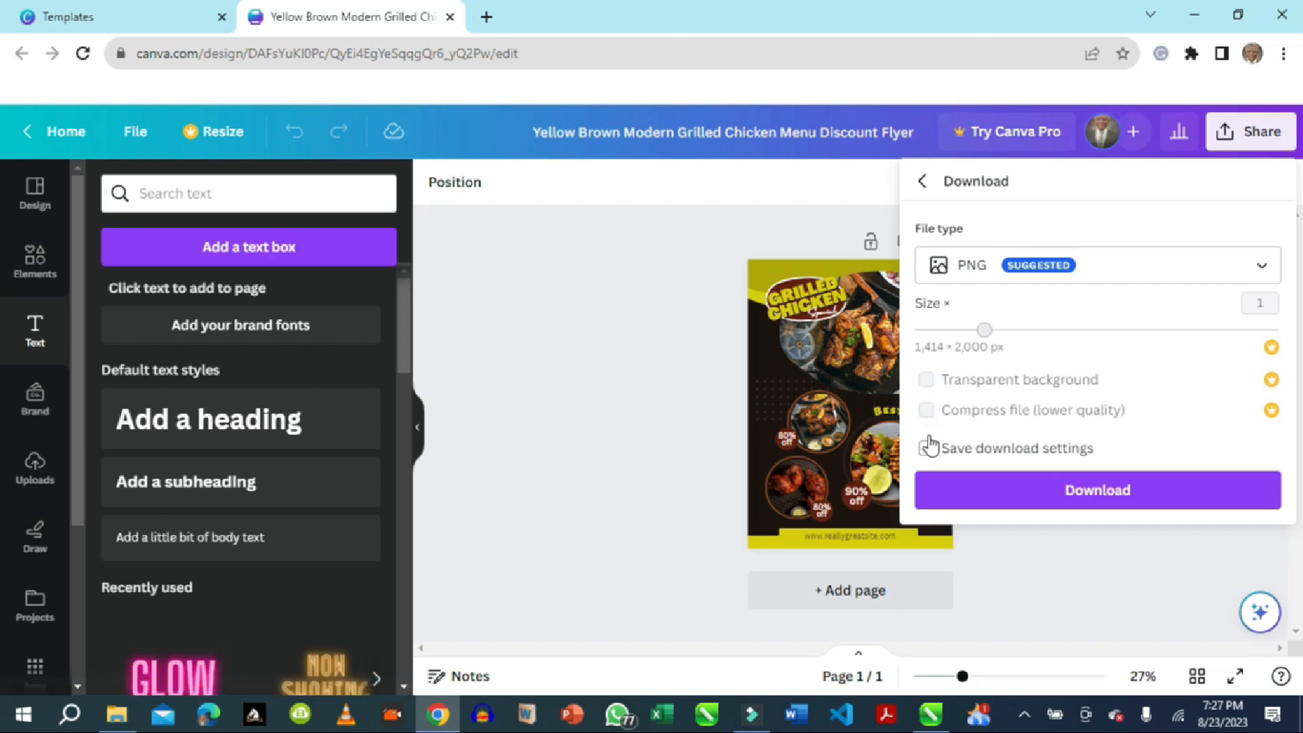
left_click(1263, 272)
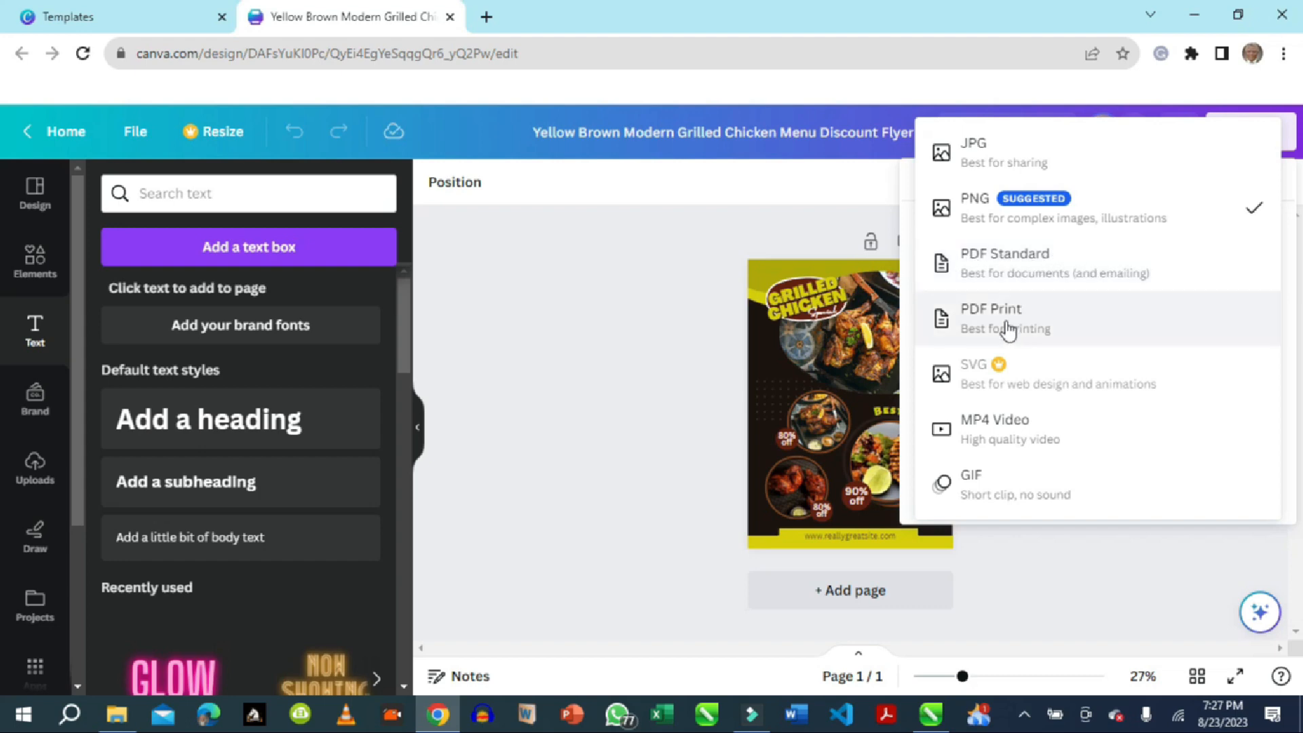
left_click(1004, 264)
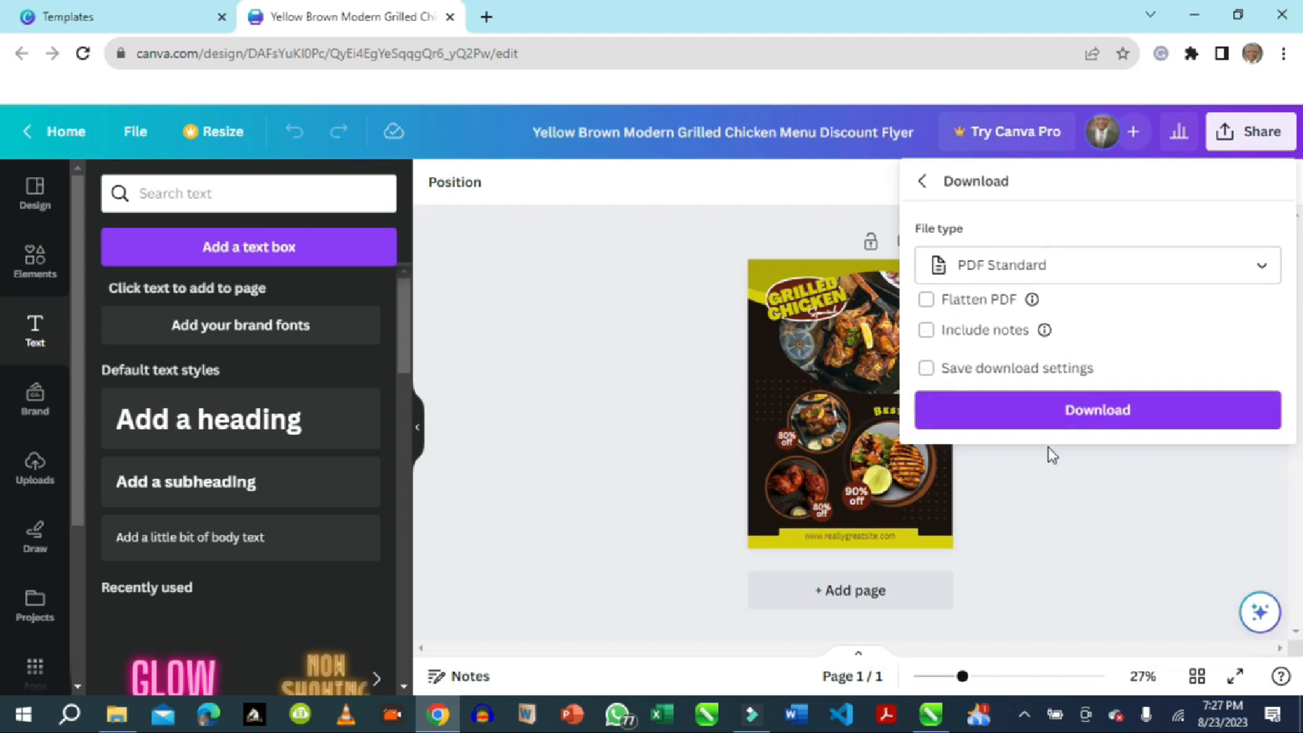
left_click(1091, 417)
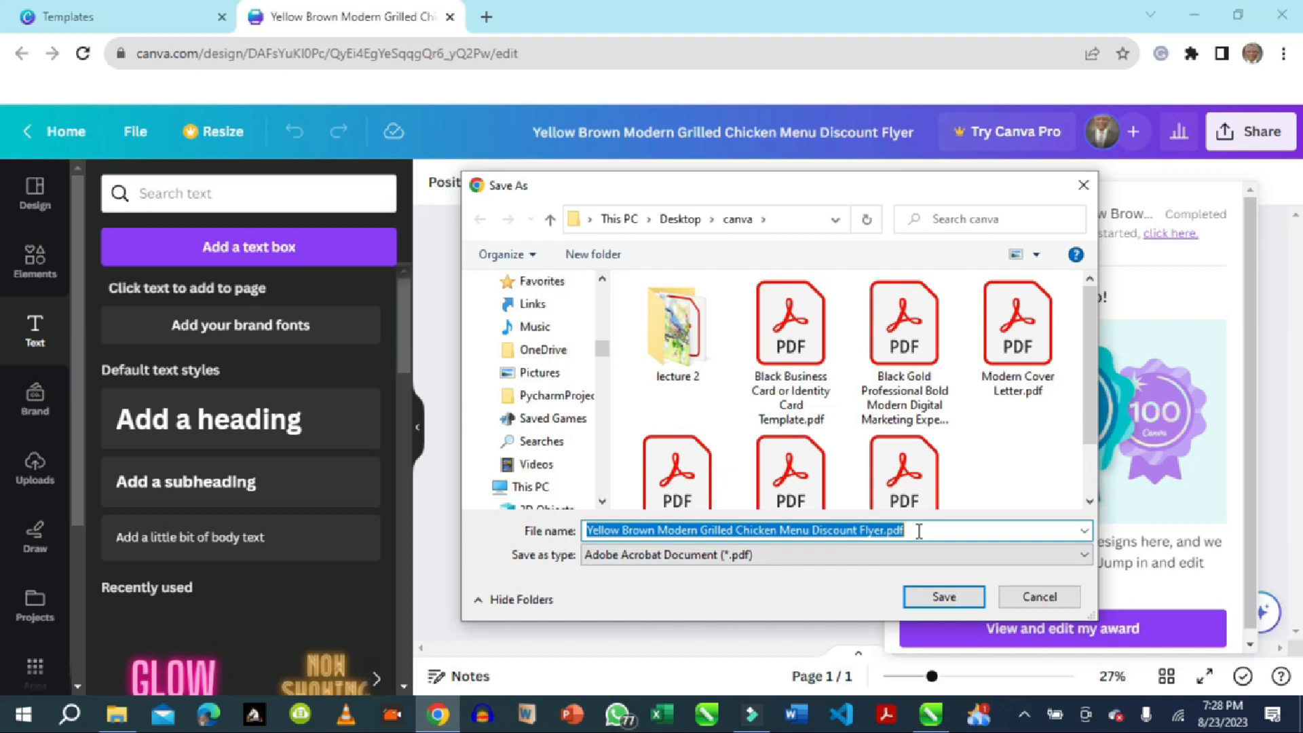
- Save the downloaded PDF as XYZ in the canva folder on the Desktop and dismiss the download notice
left_click_drag(920, 532, 562, 536)
type("X")
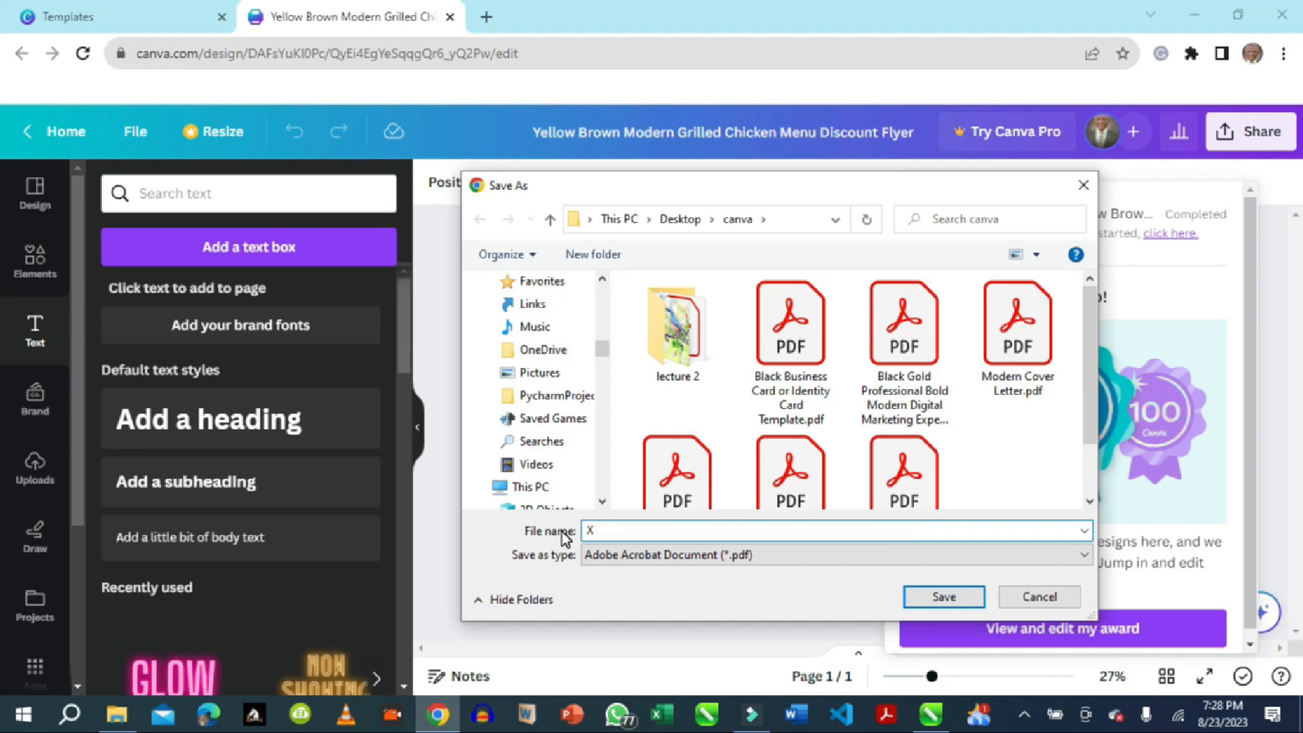
type("YZ")
left_click(945, 597)
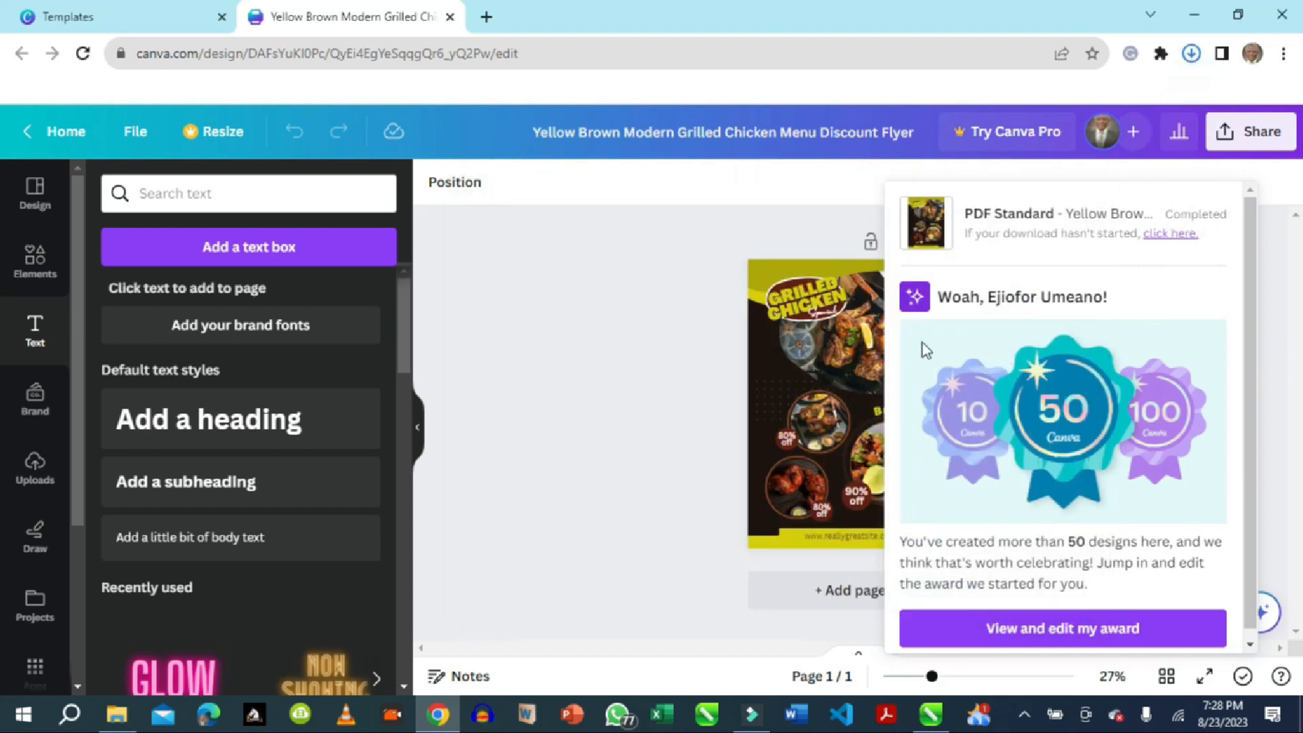
left_click(602, 333)
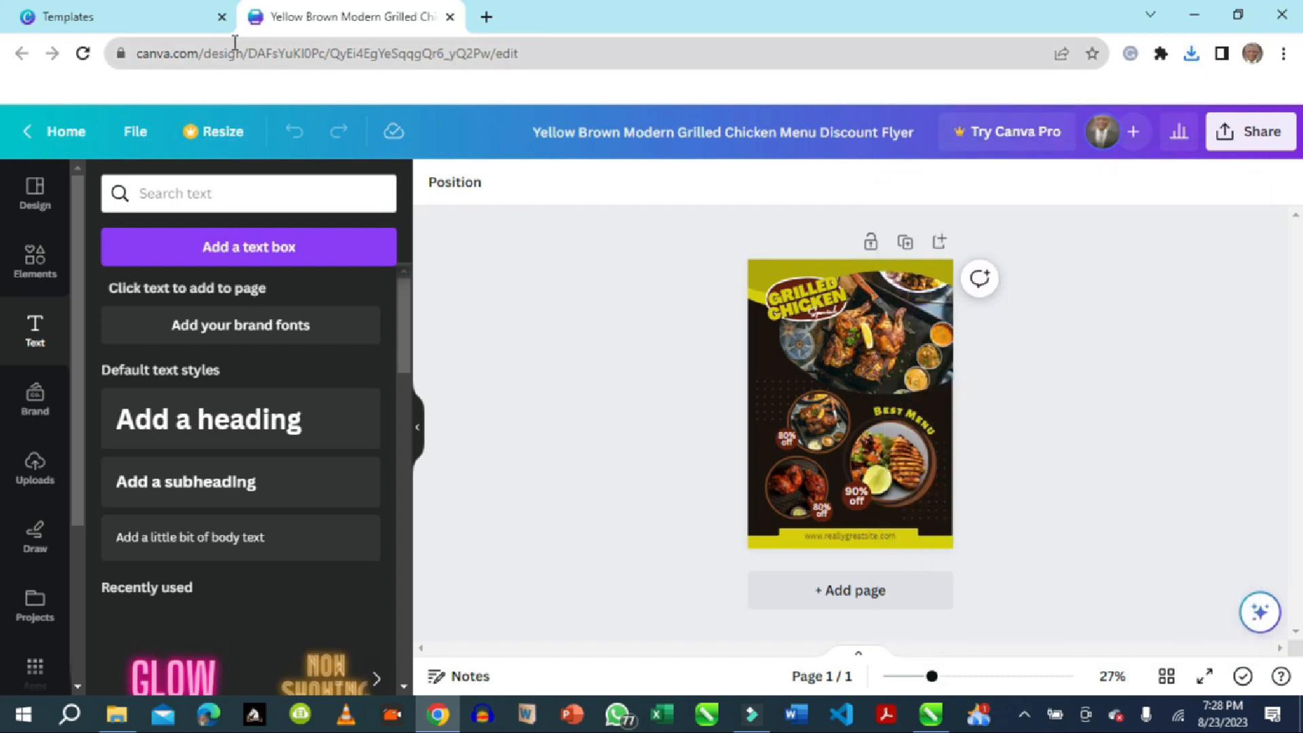
- Leave the flyer design for the Canva home page and start a new template search
left_click(157, 27)
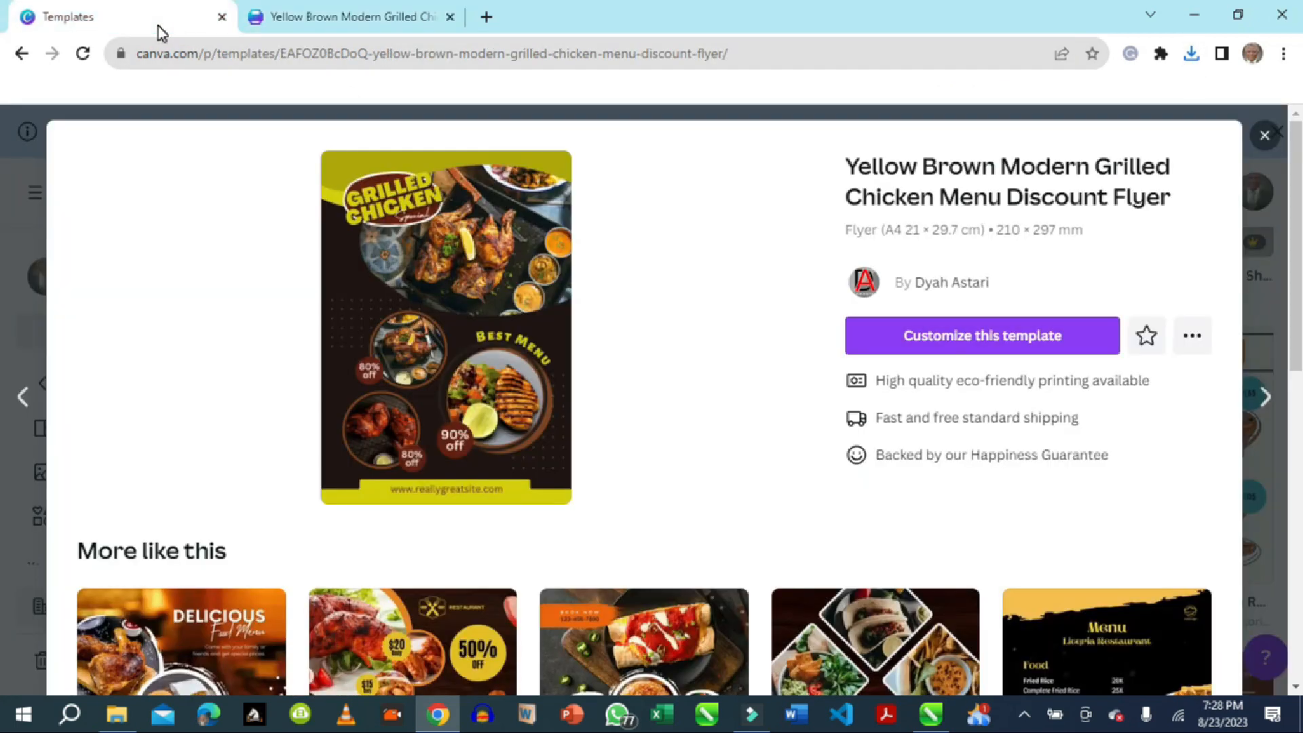
left_click(351, 25)
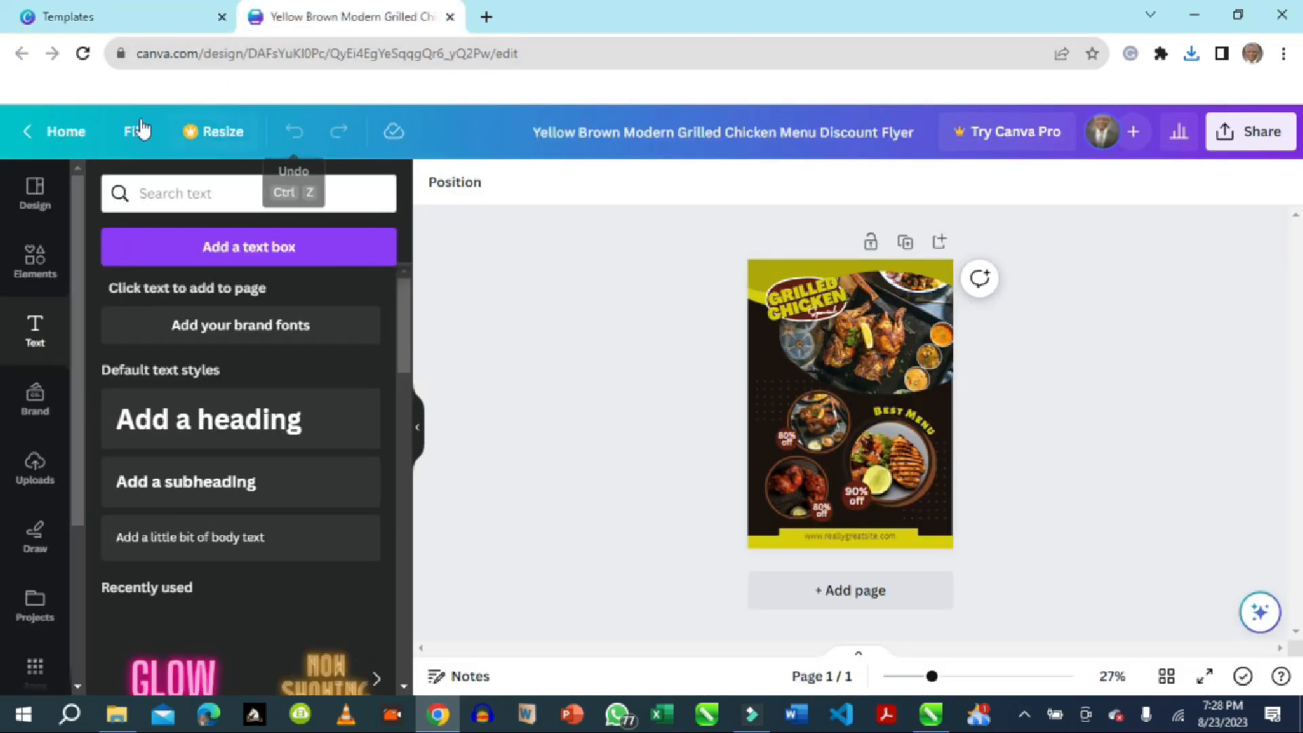
left_click(61, 131)
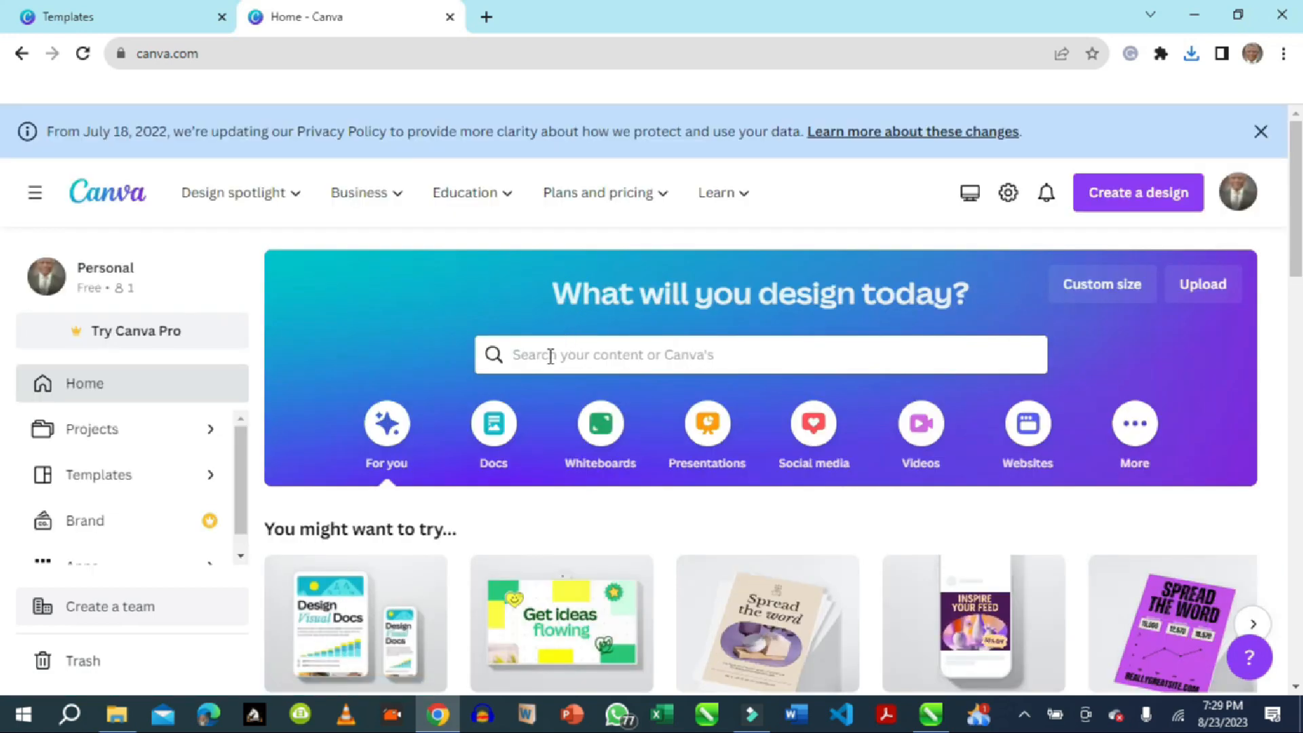
left_click(551, 356)
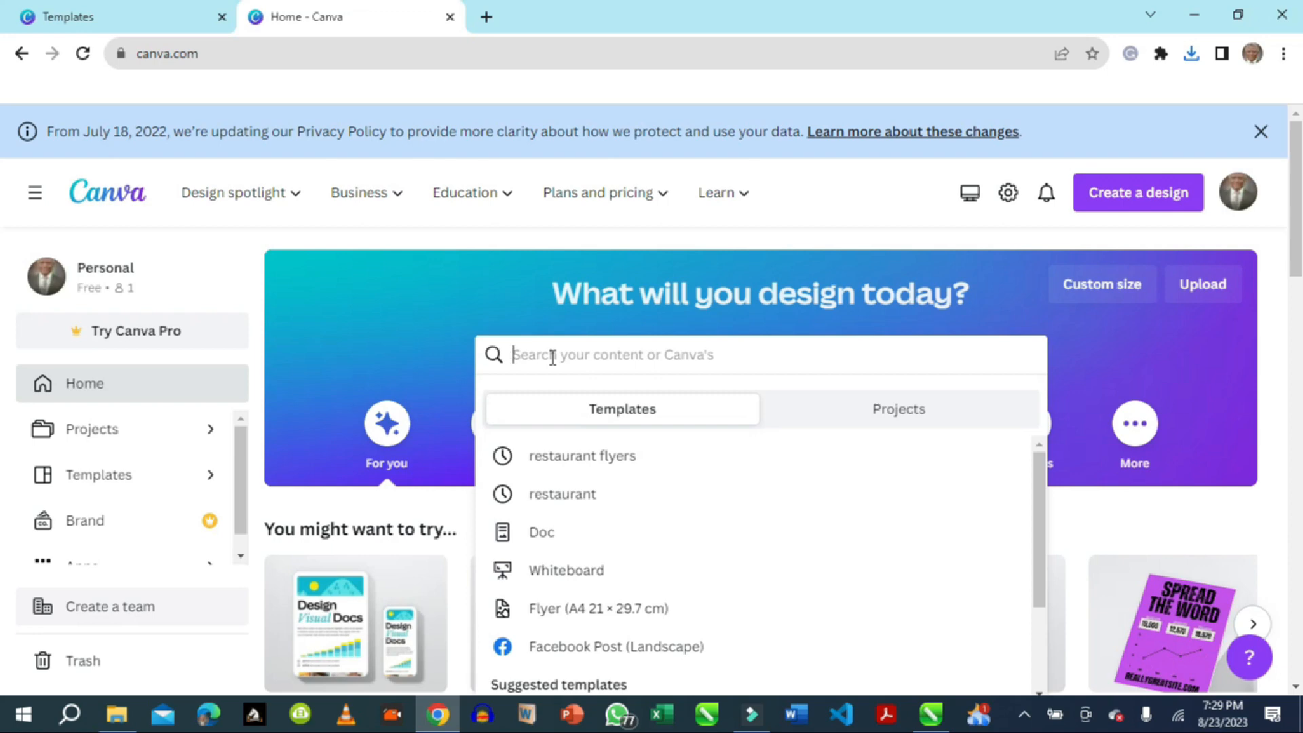
type("i")
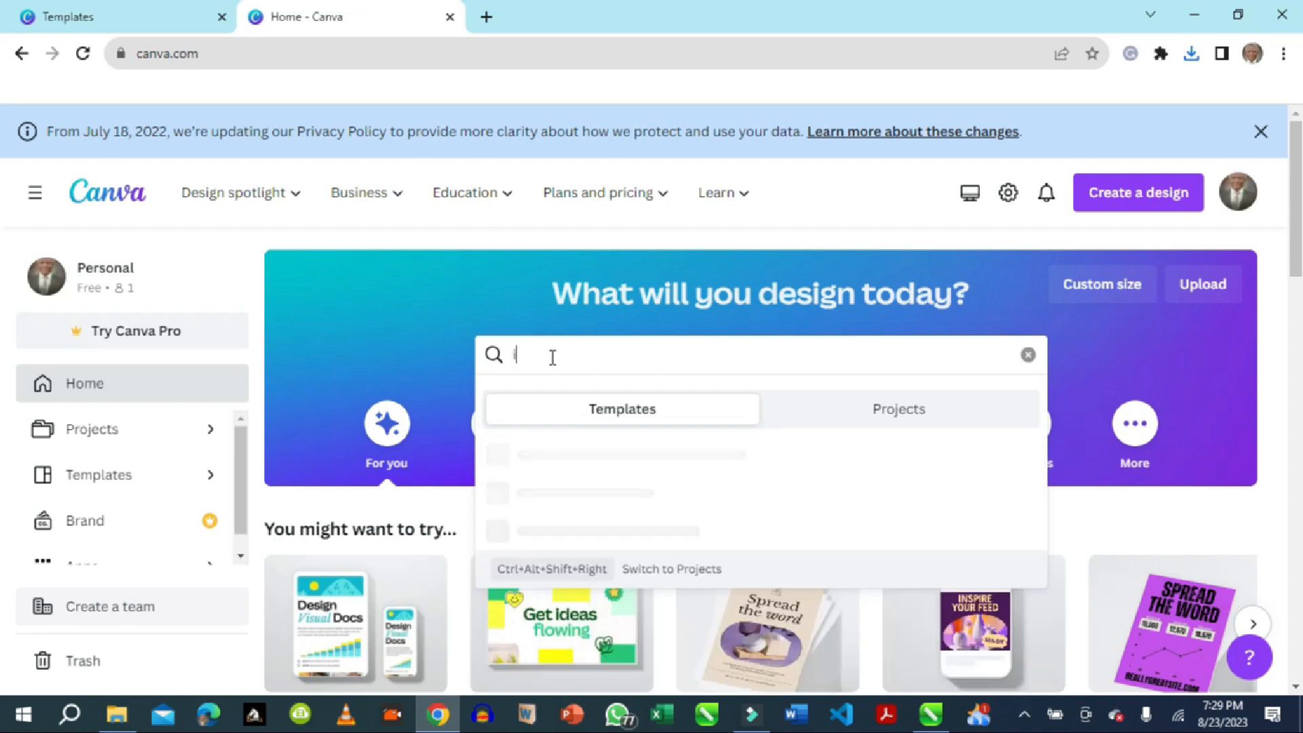
type("ns")
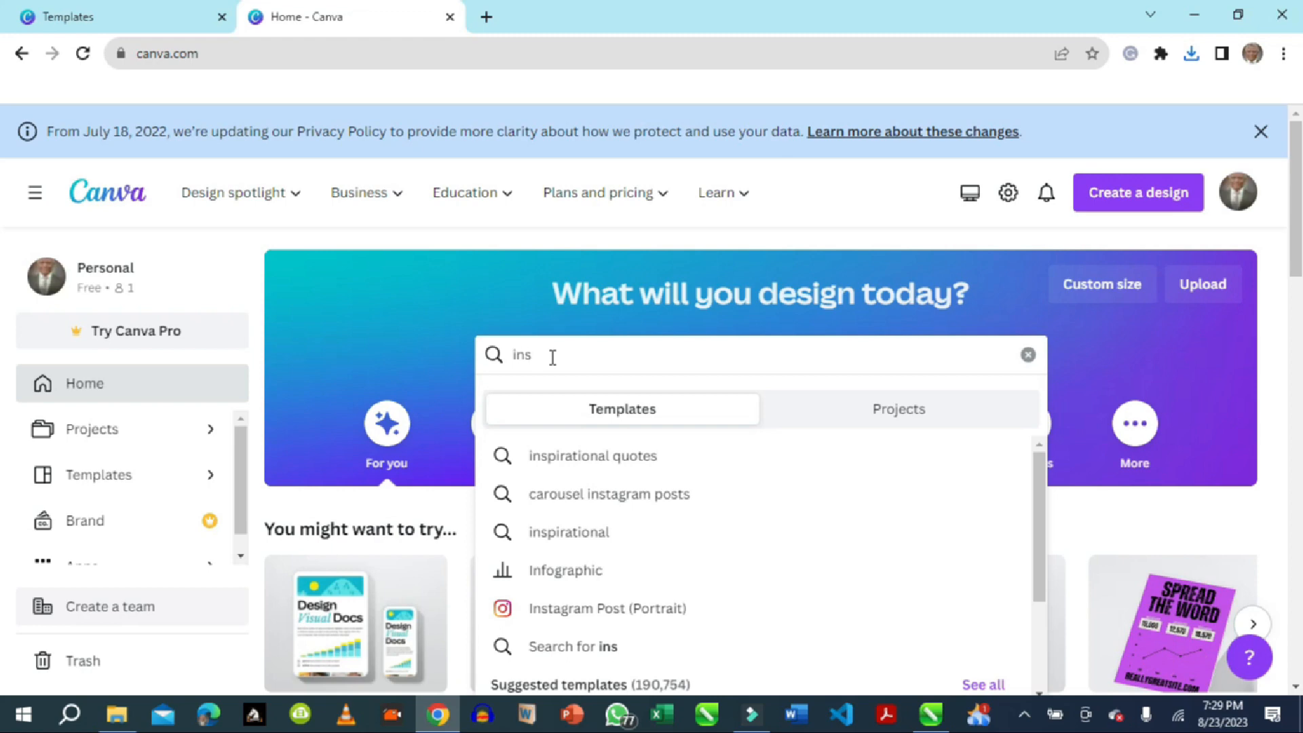
type("ter")
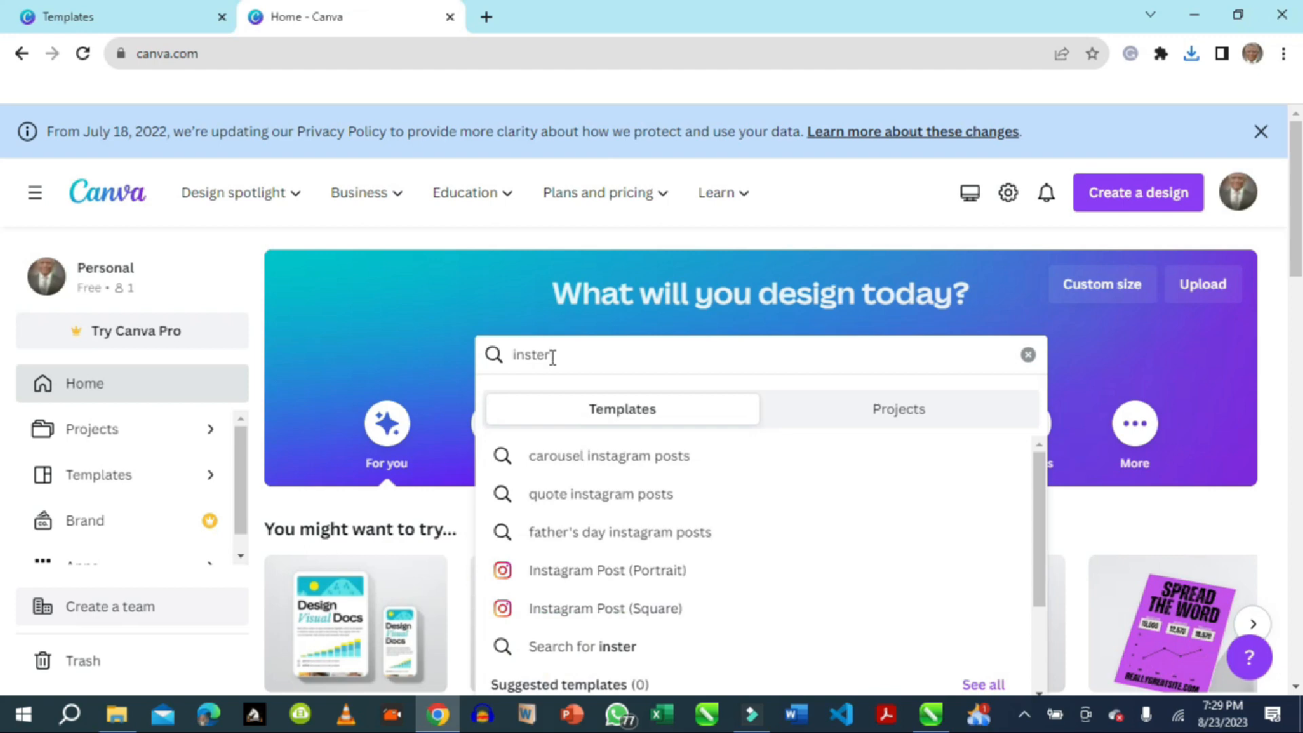
key("BackSpace")
key("BackSpace")
key("BackSpace")
key("BackSpace")
key("BackSpace")
key("BackSpace")
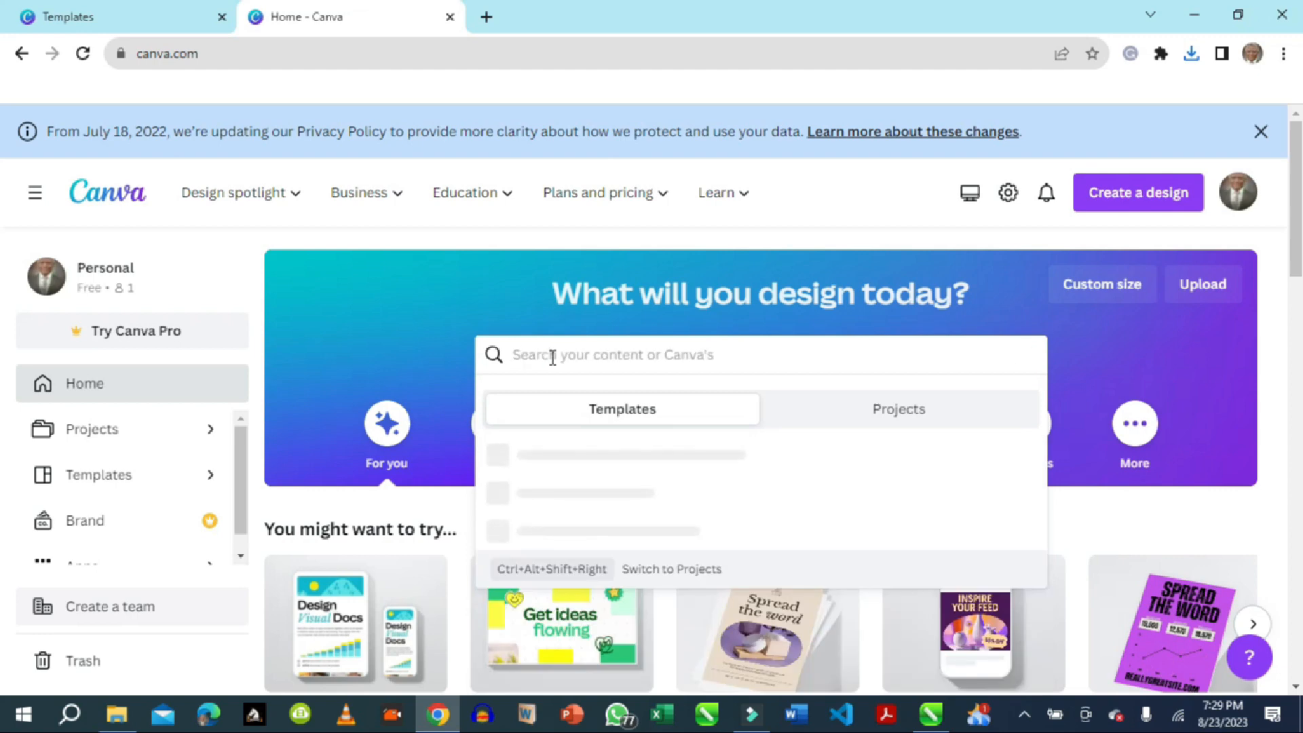
- Search the templates for "facebook", choose the facebook cover suggestion and browse the Facebook Cover templates
type("fa")
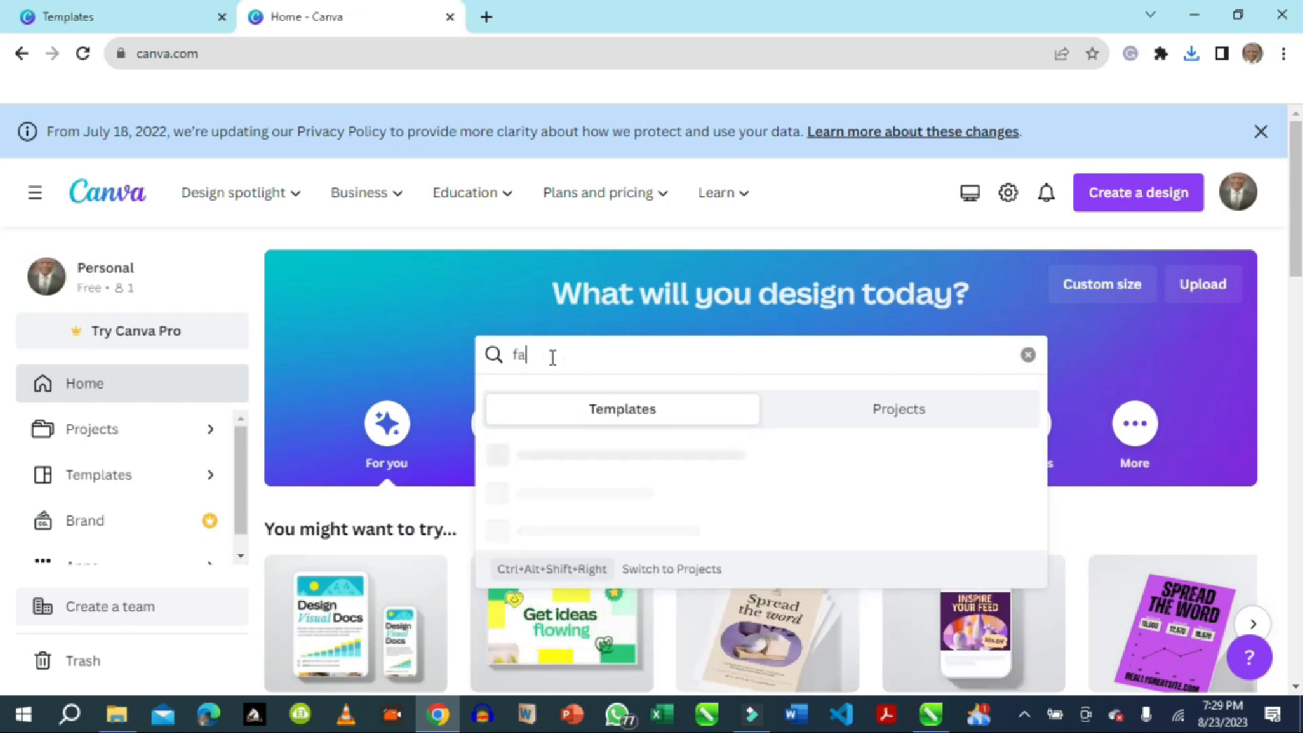
type("ceb")
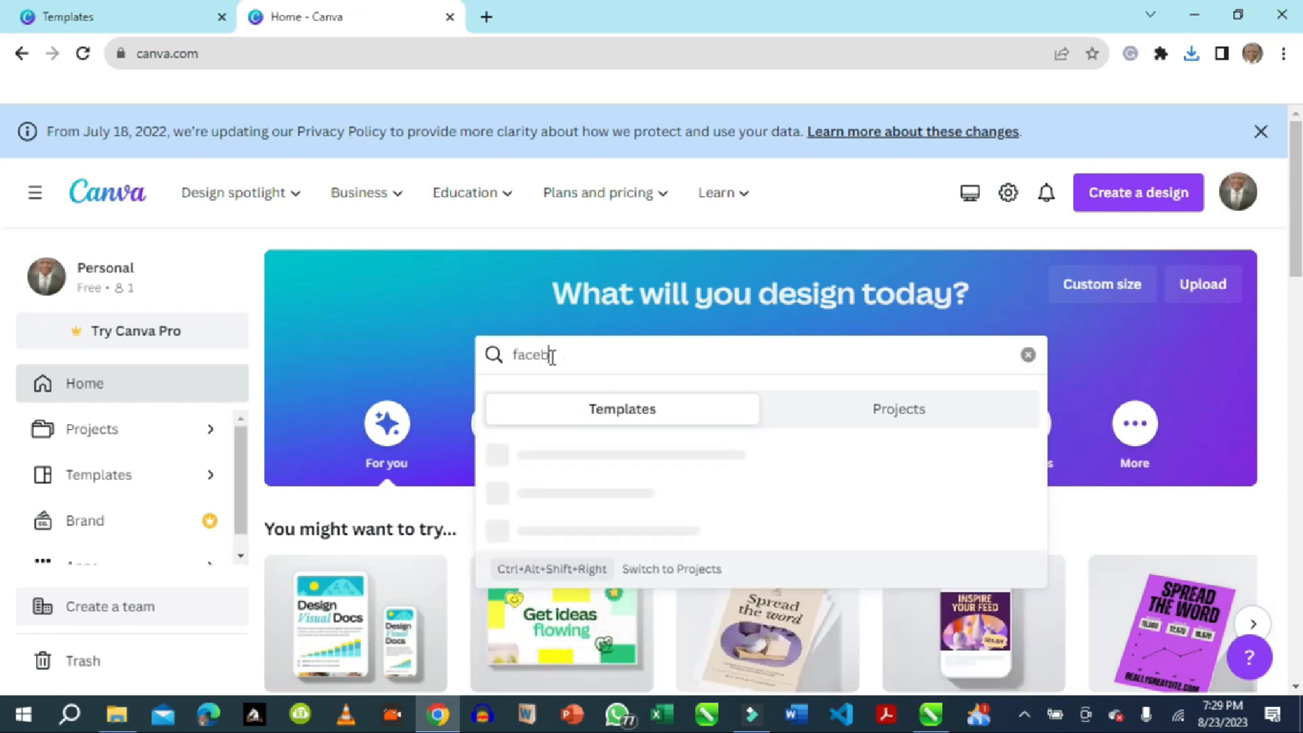
type("ook")
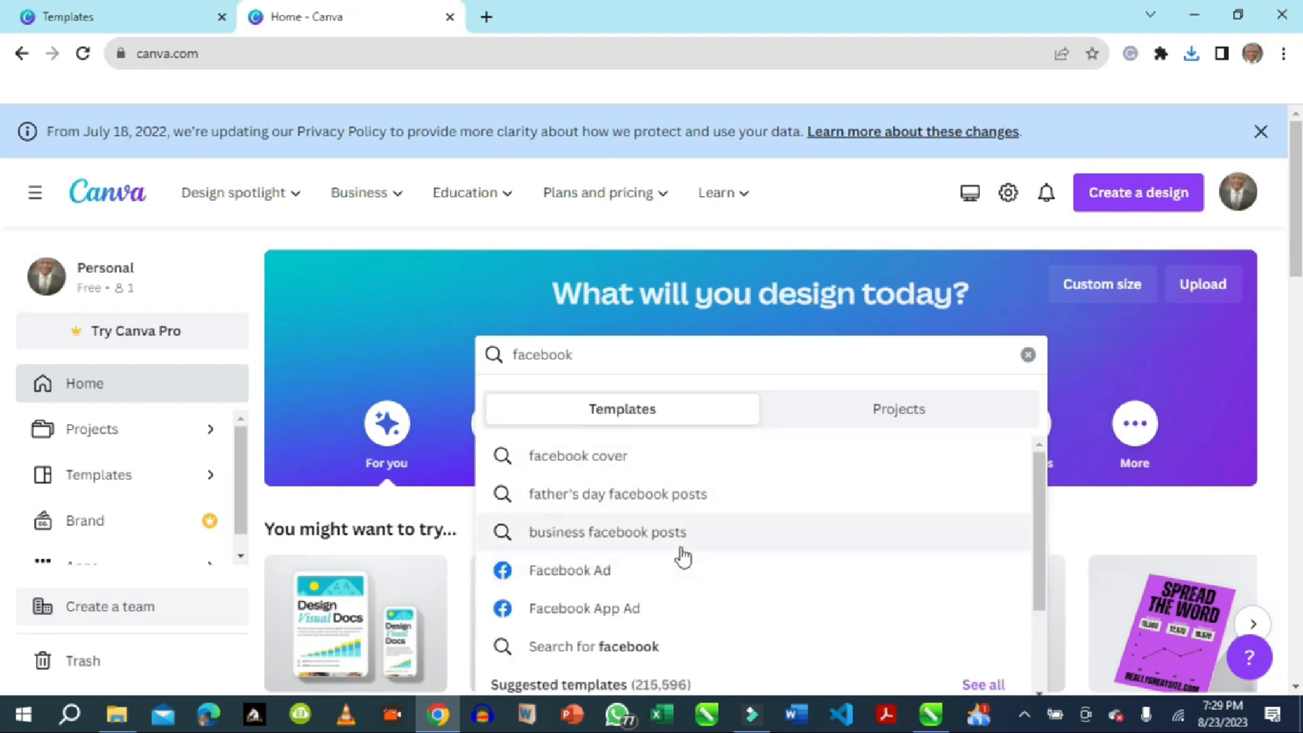
scroll(804, 523, "down", 1)
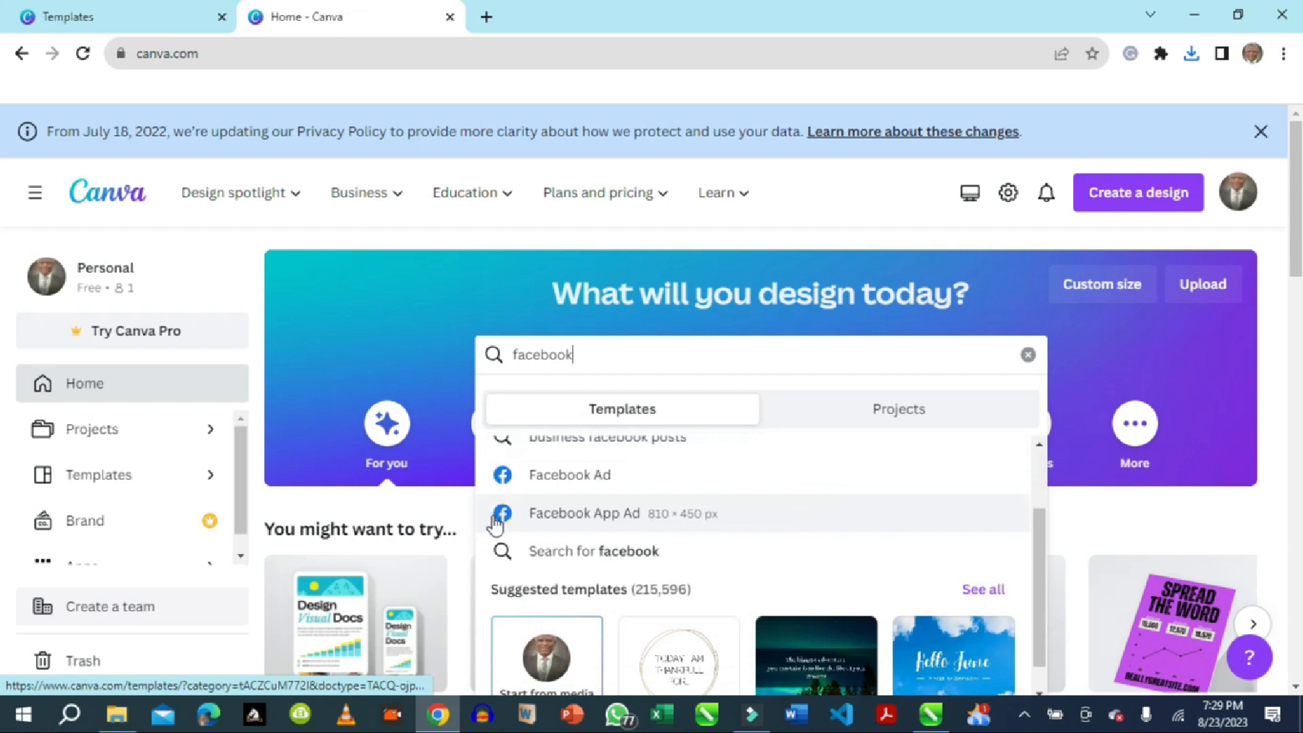
scroll(800, 522, "up", 1)
scroll(800, 521, "up", 1)
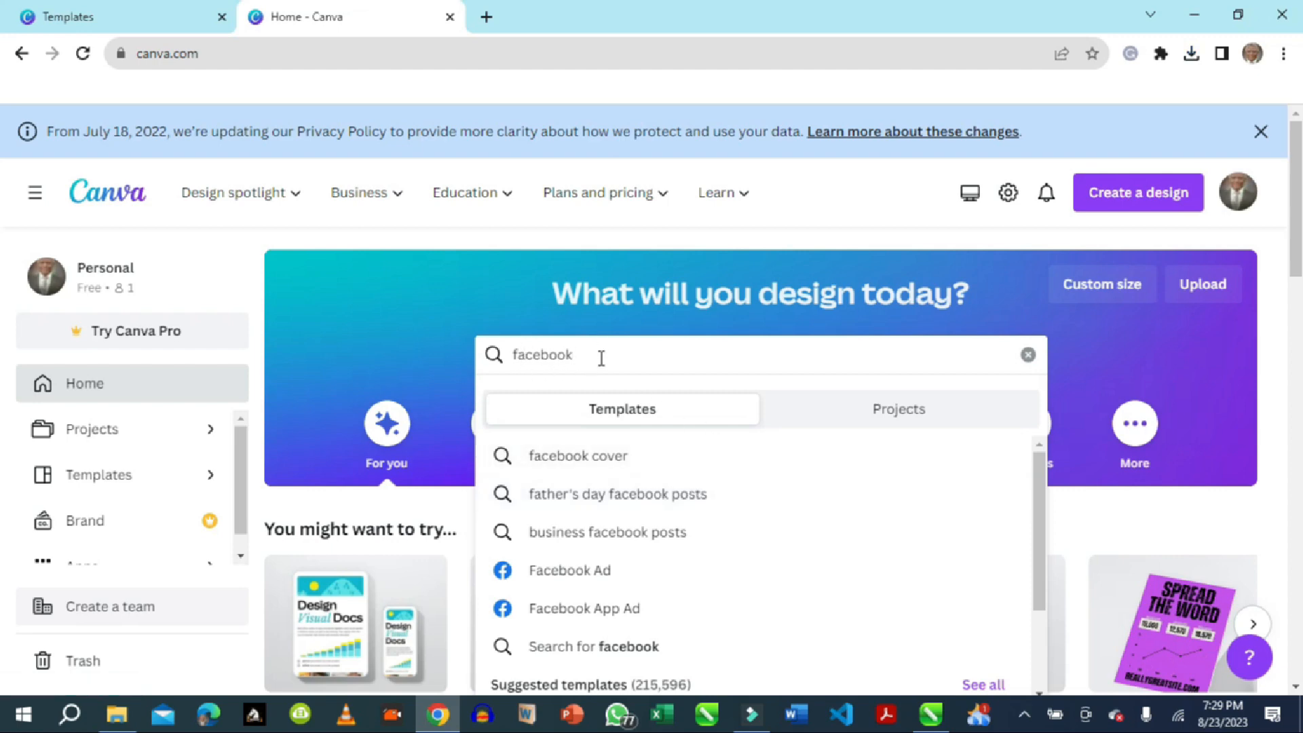
left_click(576, 464)
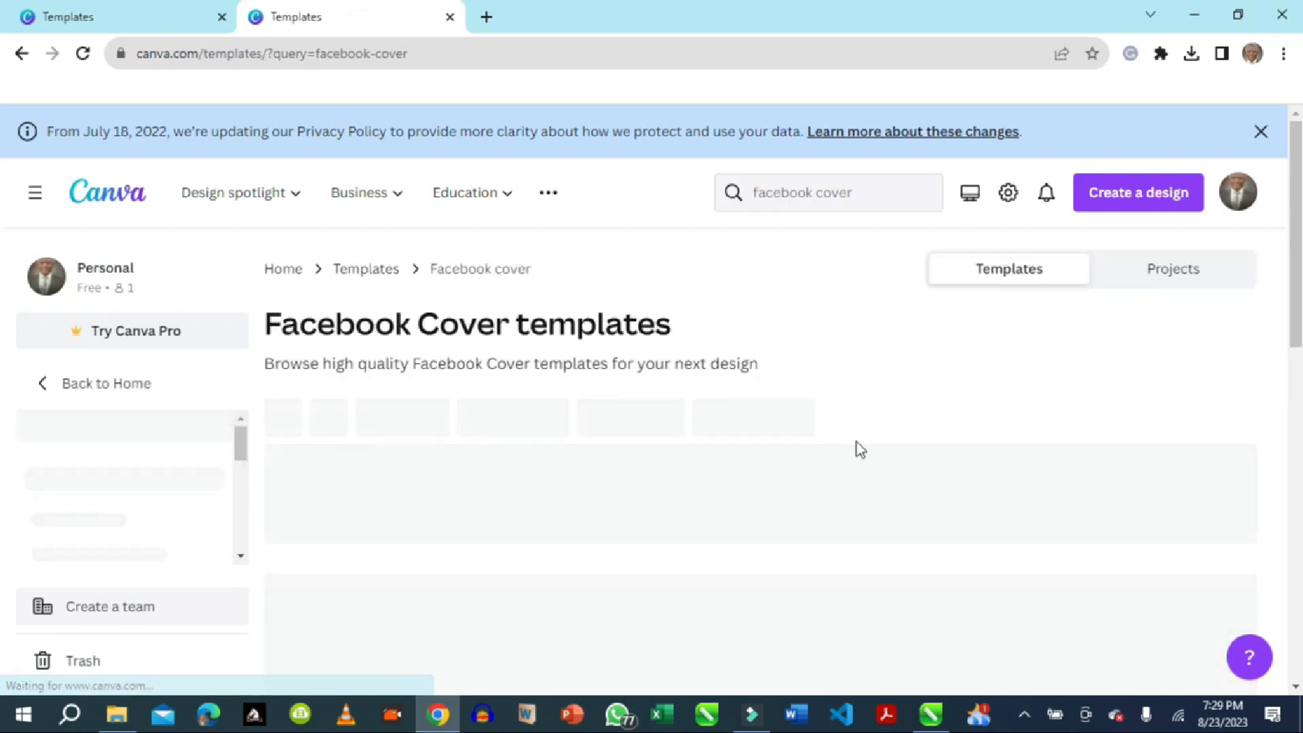
scroll(979, 503, "down", 3)
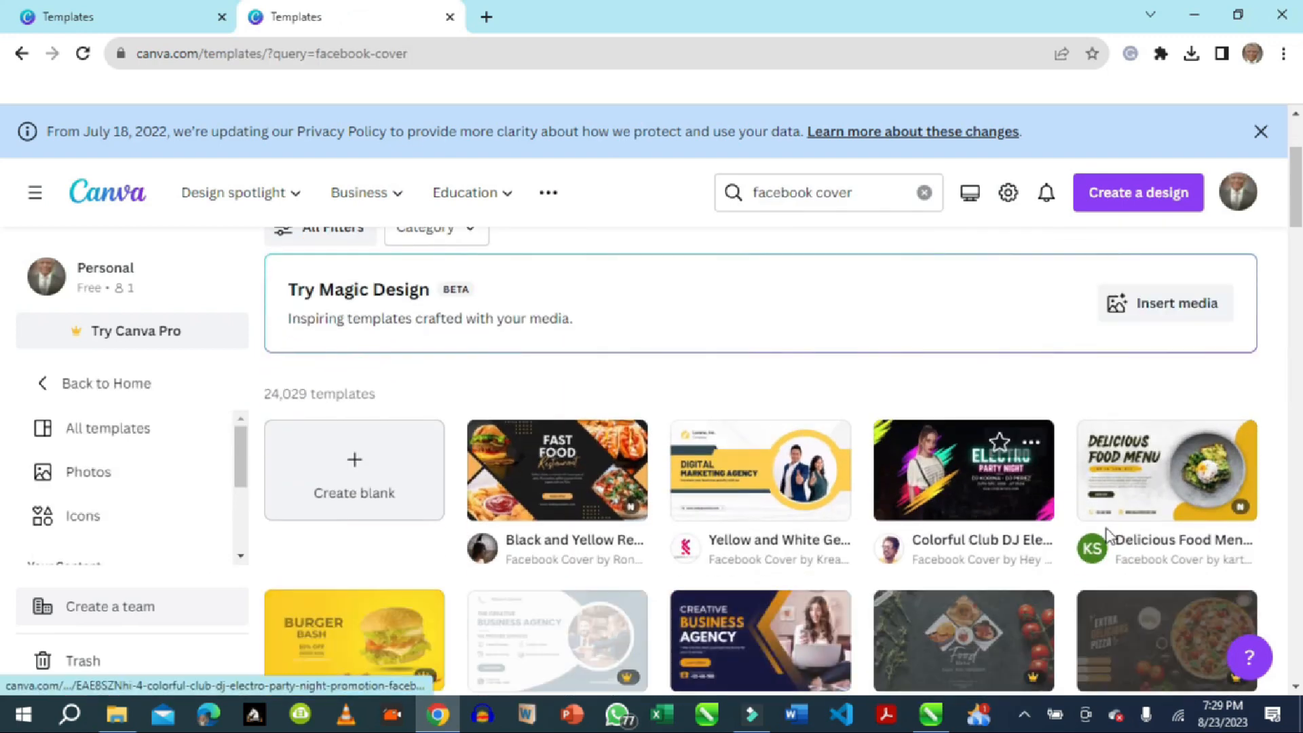
scroll(760, 509, "down", 3)
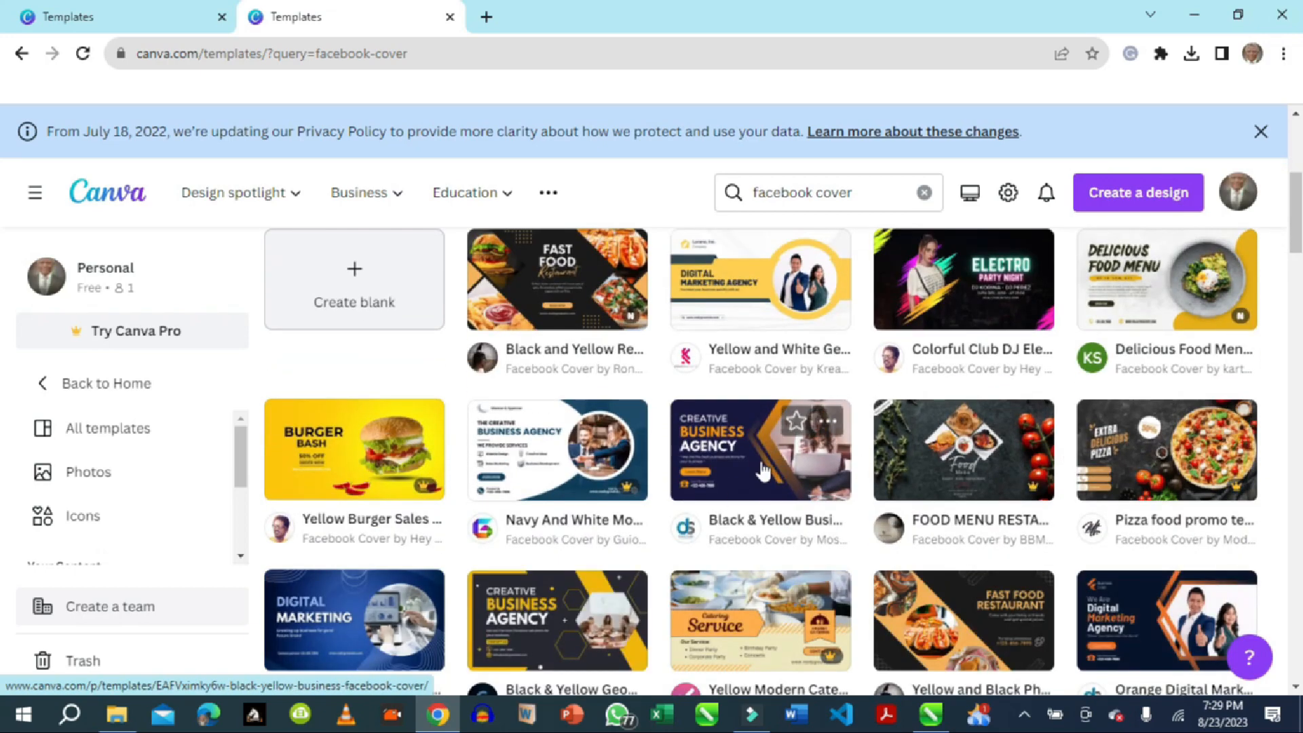
scroll(765, 470, "up", 2)
scroll(764, 468, "up", 4)
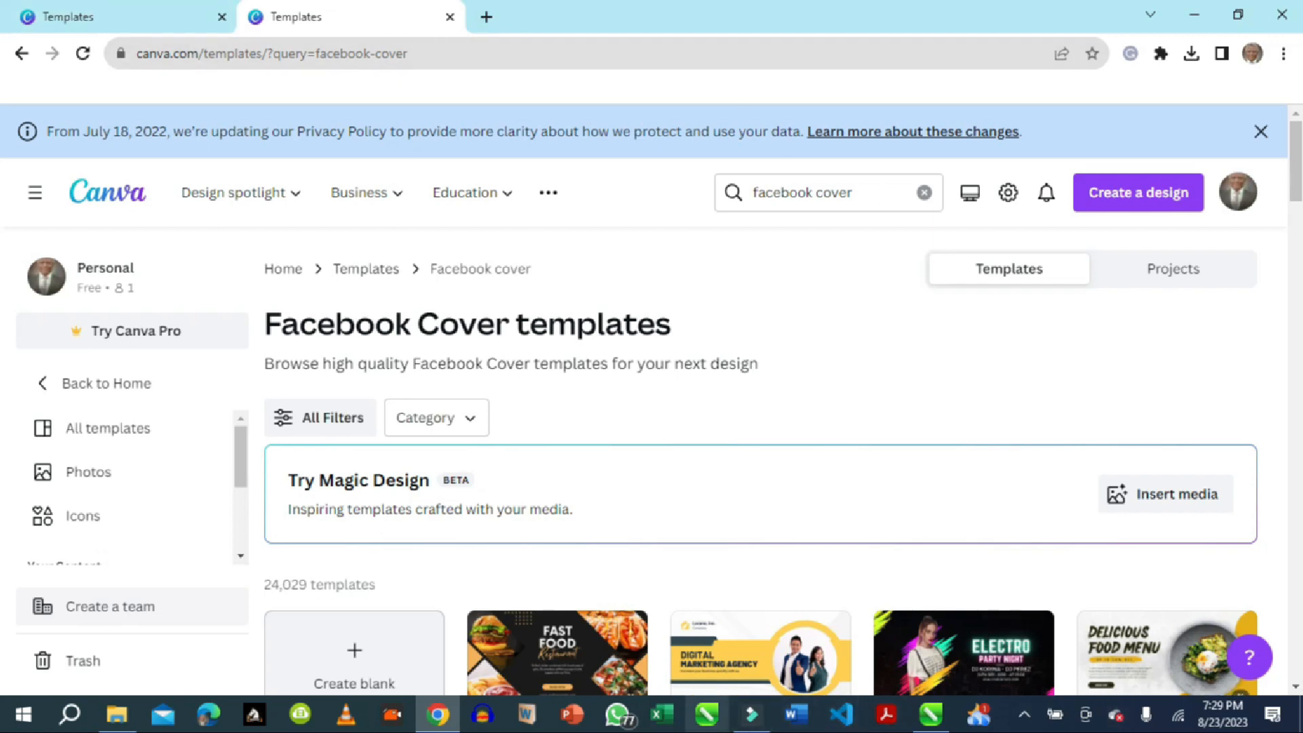
- Switch to CorelDRAW and create a new document with the A4 page size
left_click(932, 715)
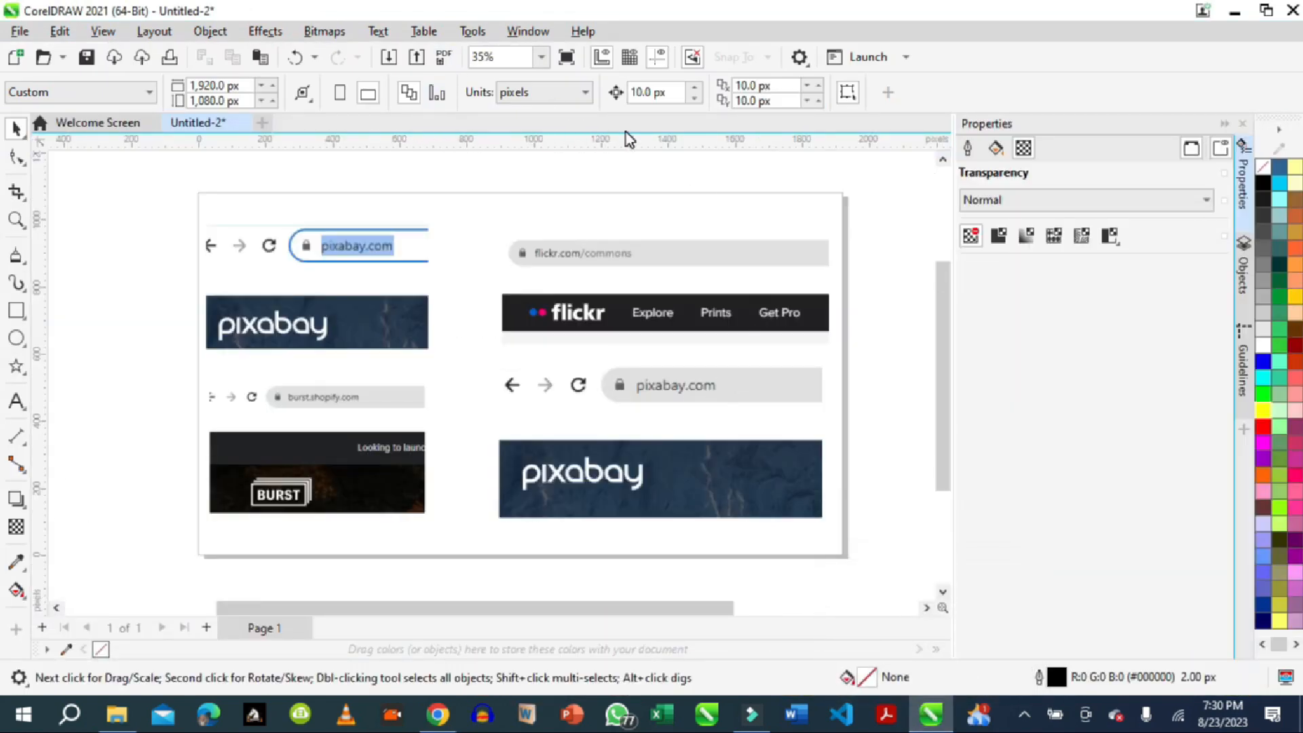
left_click(271, 124)
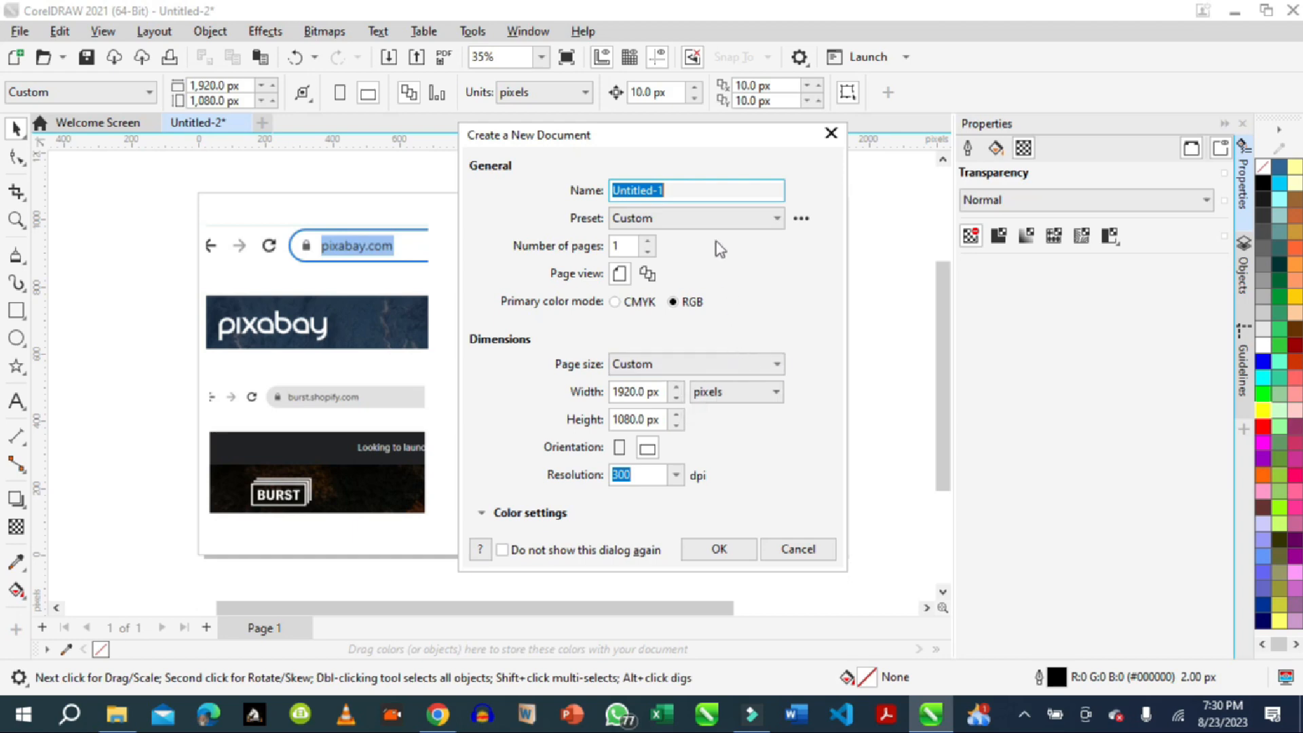
left_click(777, 365)
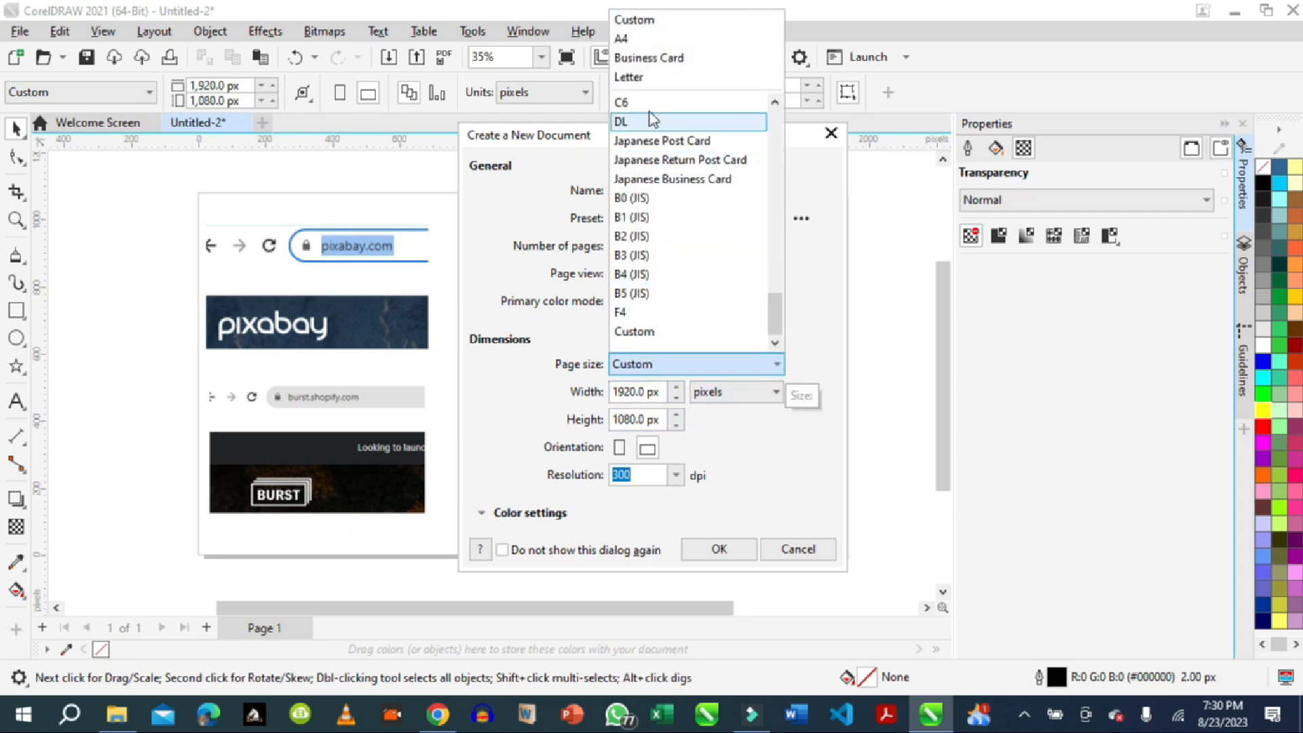
left_click(641, 48)
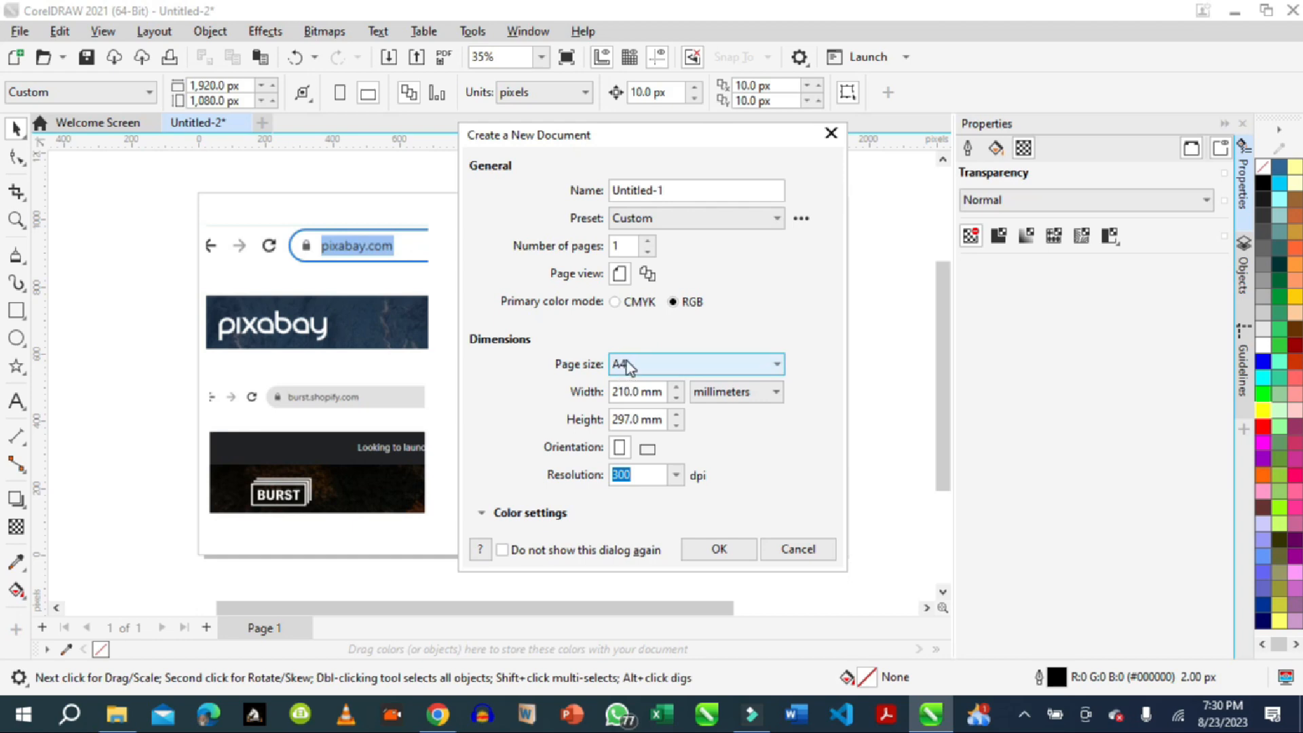
left_click(718, 550)
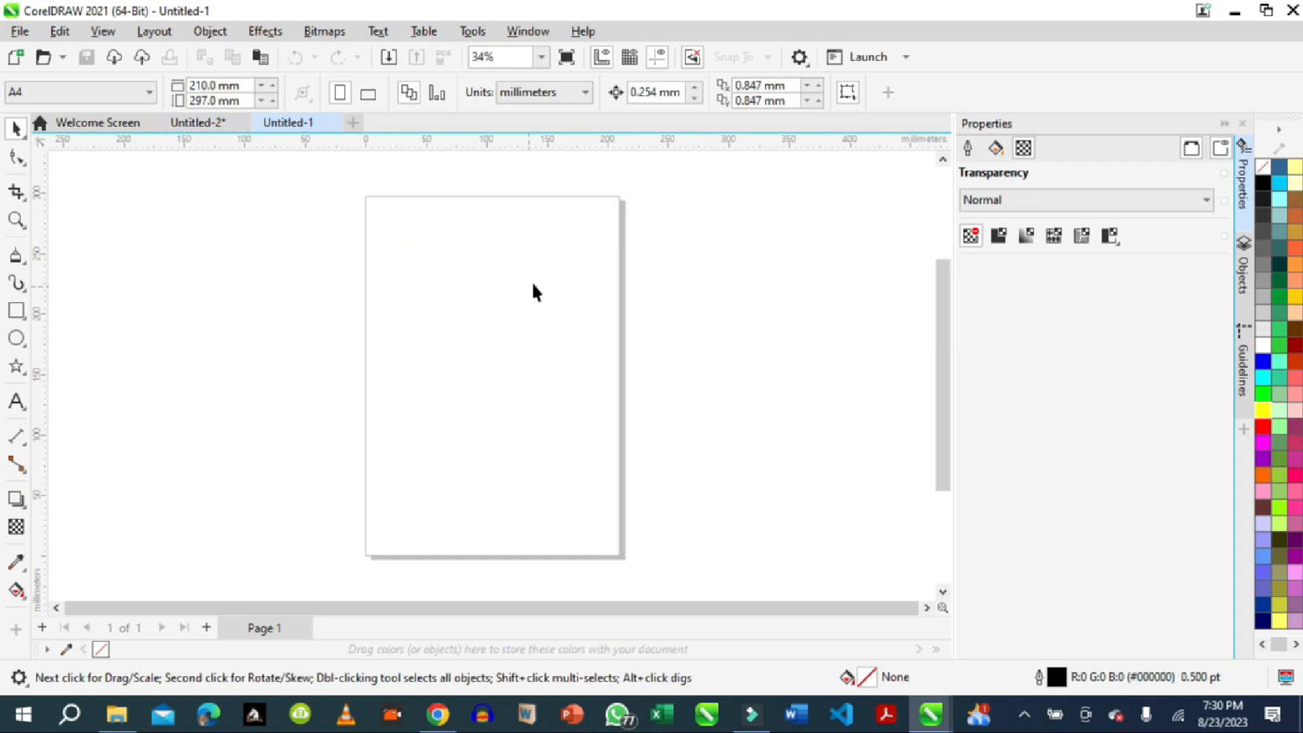
- Import XYZ.pdf from the canva folder with its text as curves and place it from the page's upper-left corner
left_click(389, 58)
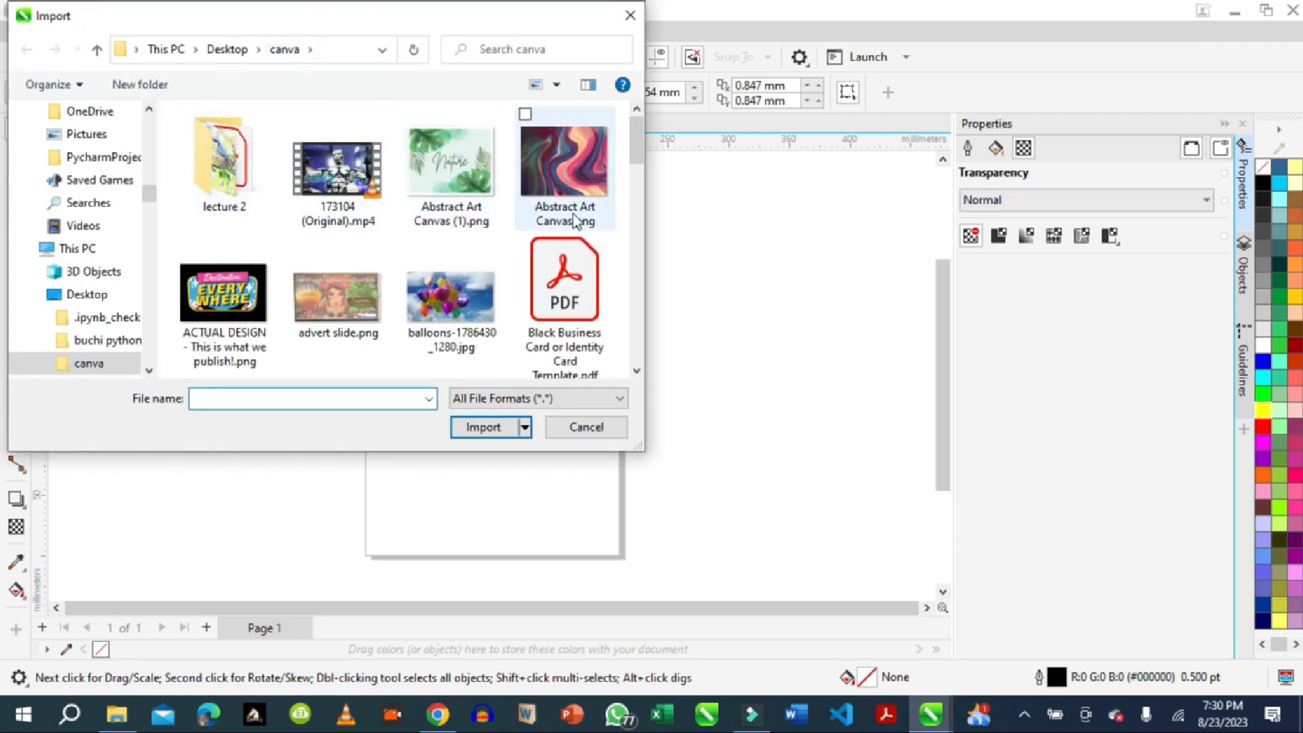
left_click_drag(637, 145, 611, 323)
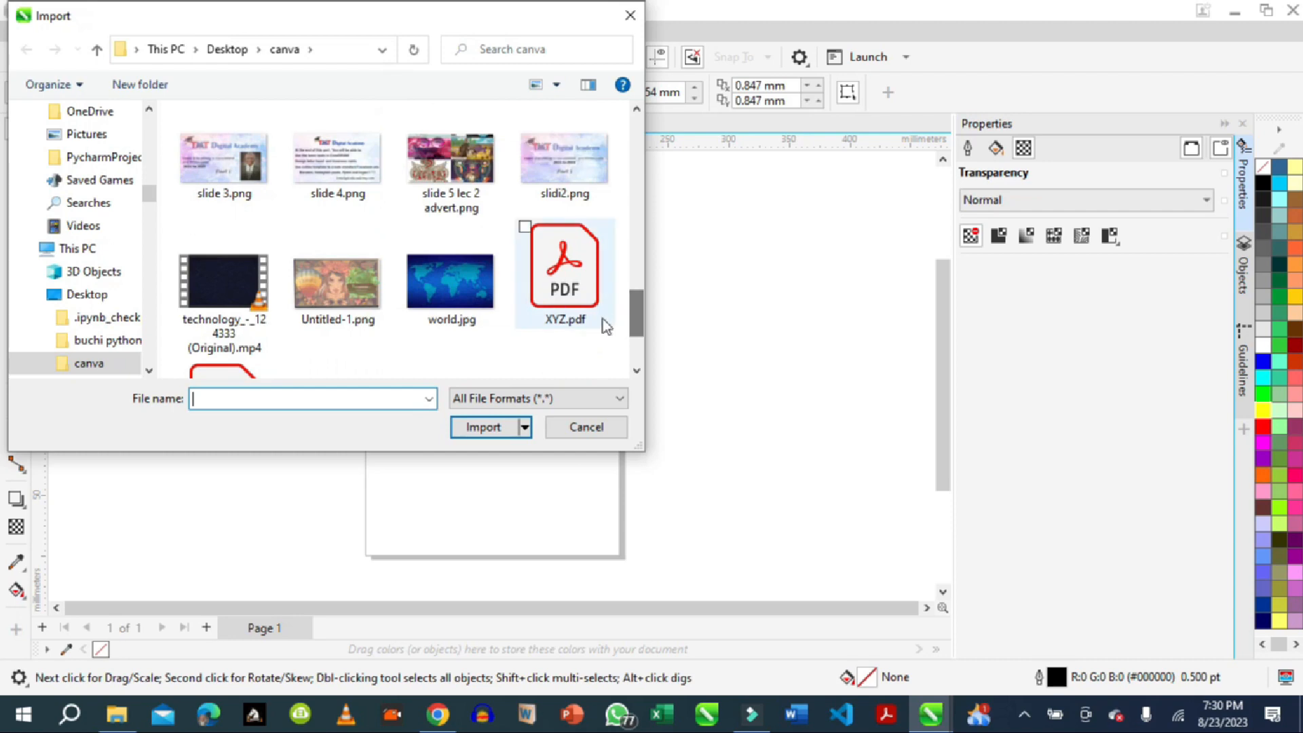
left_click(563, 293)
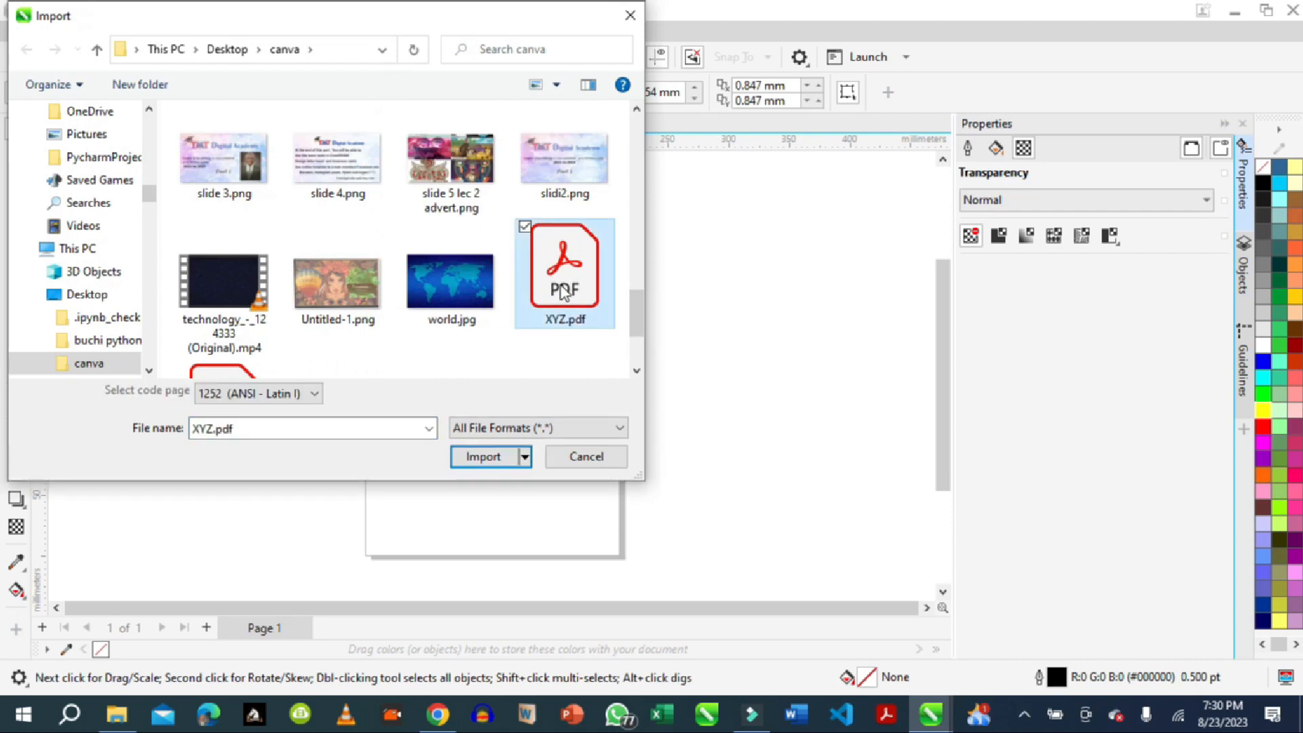
left_click(499, 460)
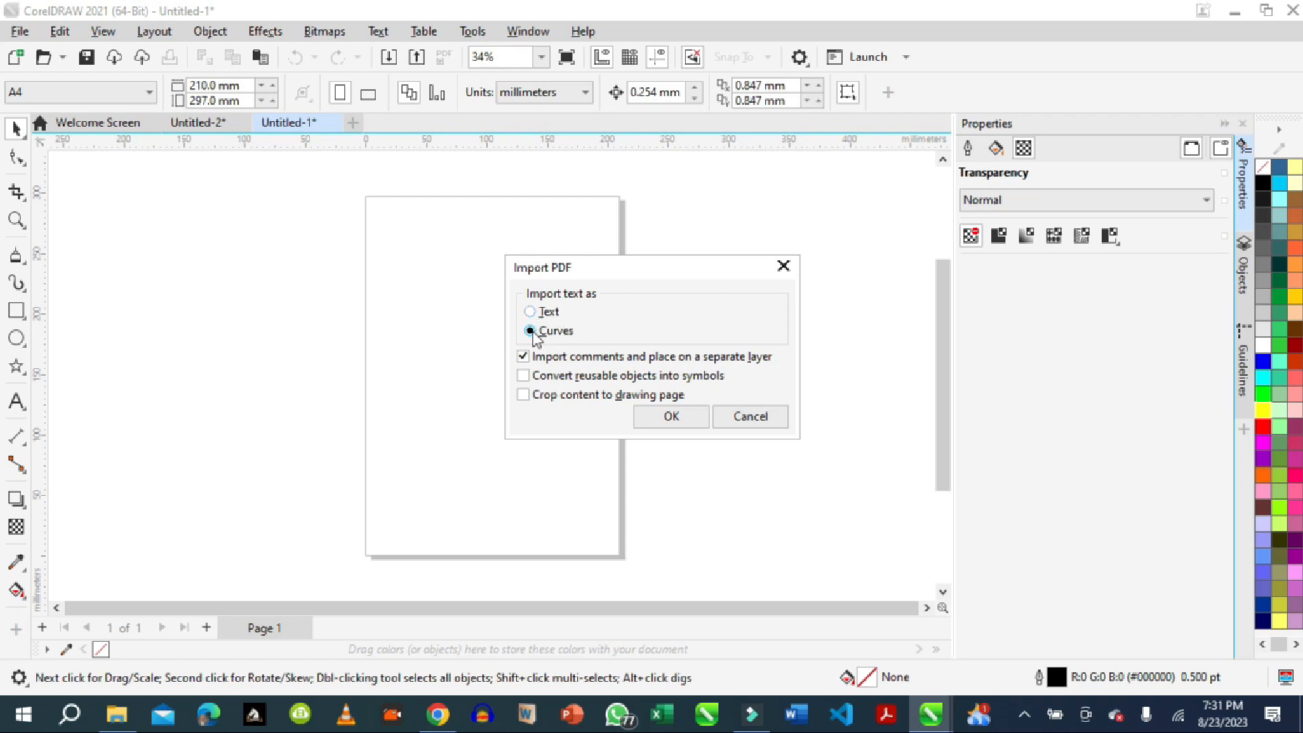
left_click(670, 417)
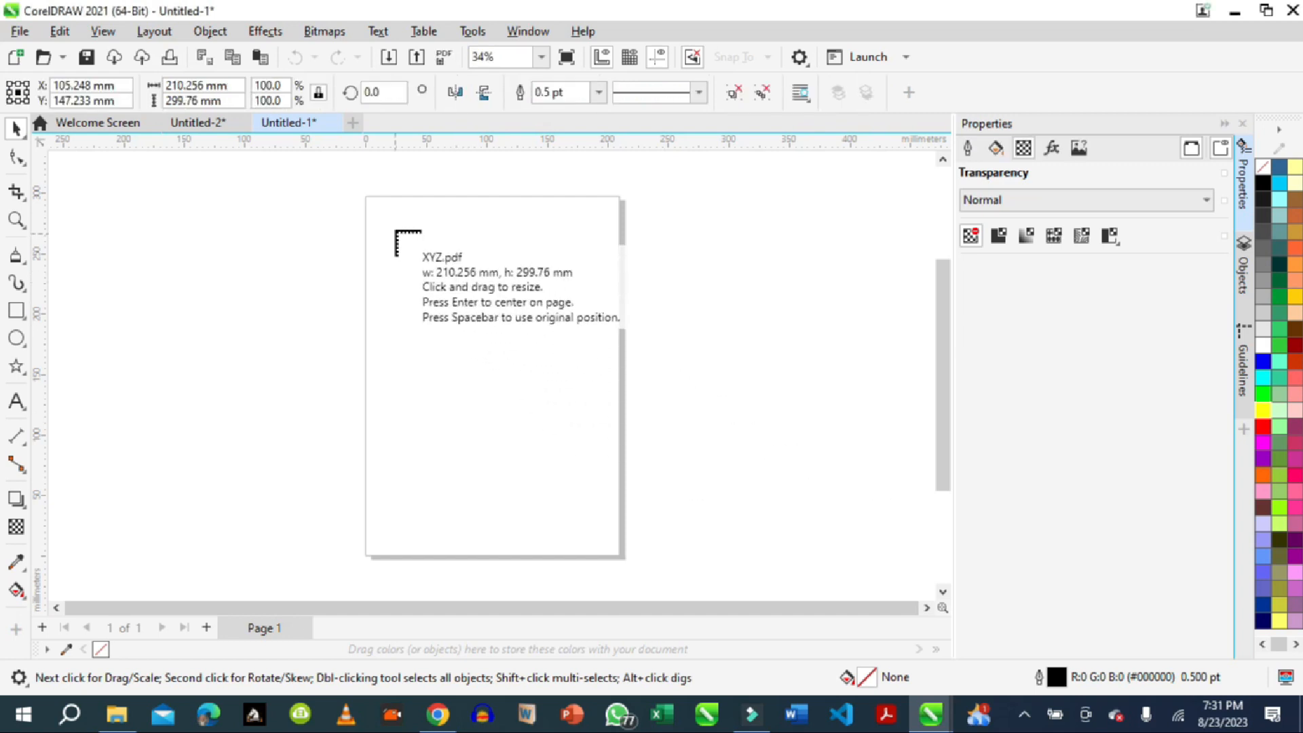
left_click(367, 199)
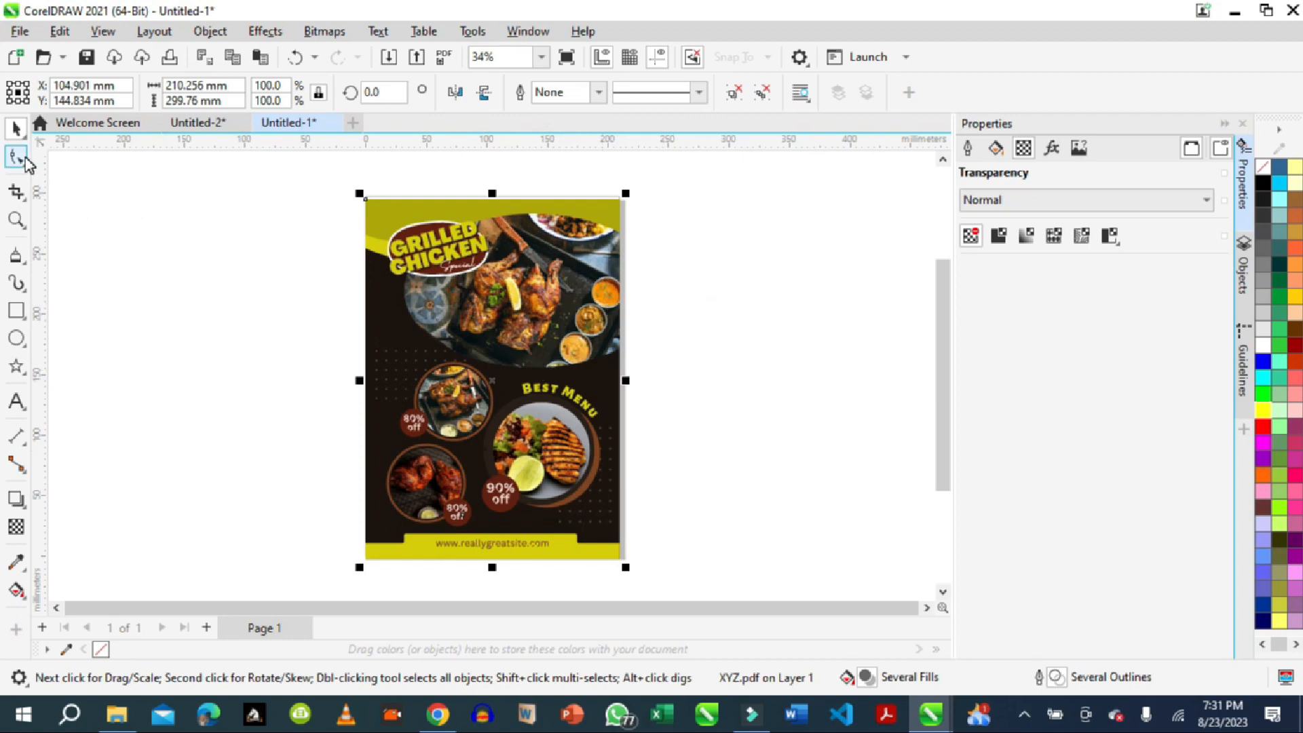
- Ungroup the imported flyer into individual objects and test the separation by selecting the Grilled Chicken title
left_click(736, 95)
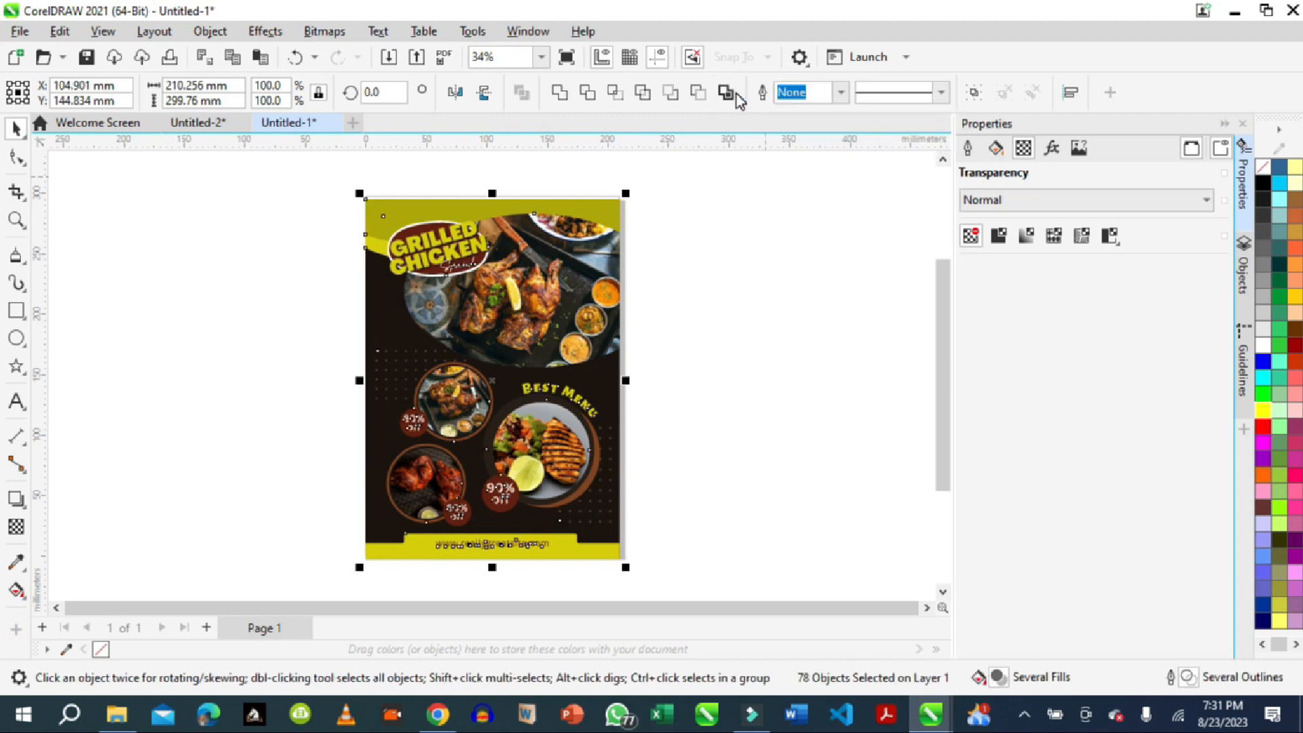
left_click(762, 295)
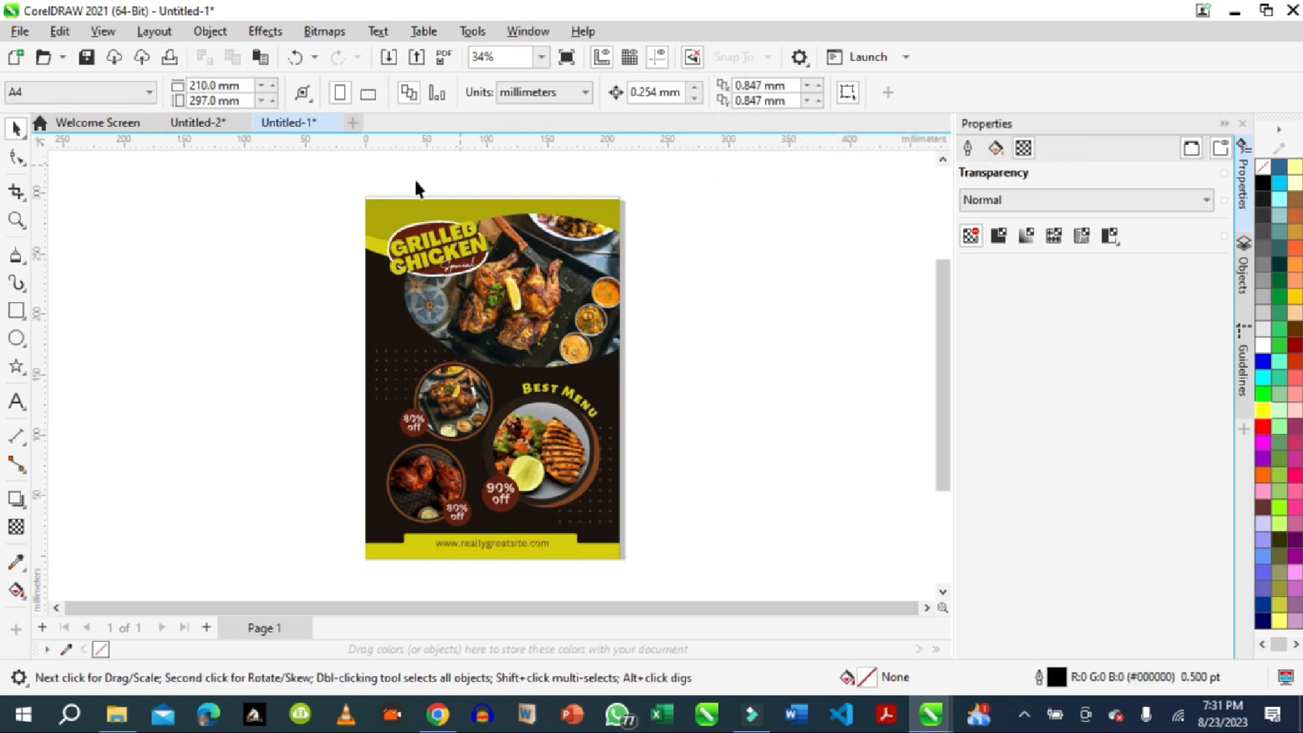
left_click(421, 251)
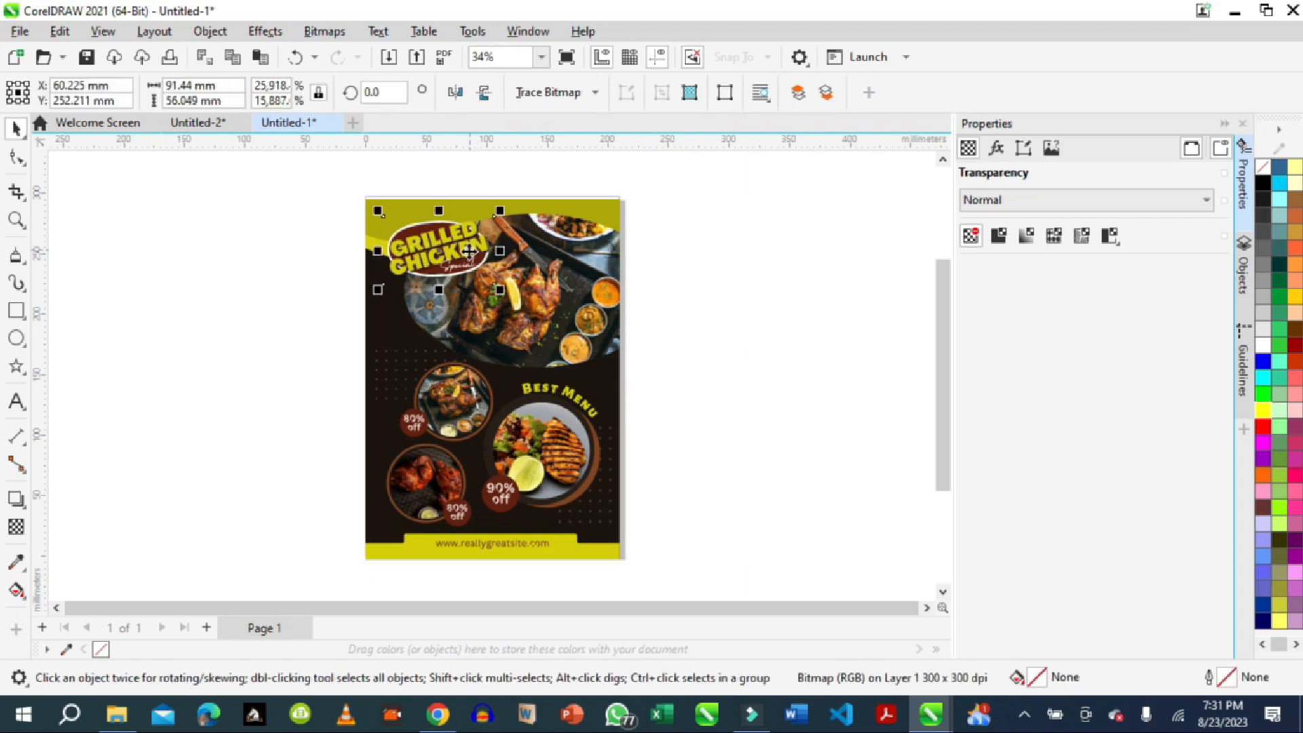
left_click(787, 382)
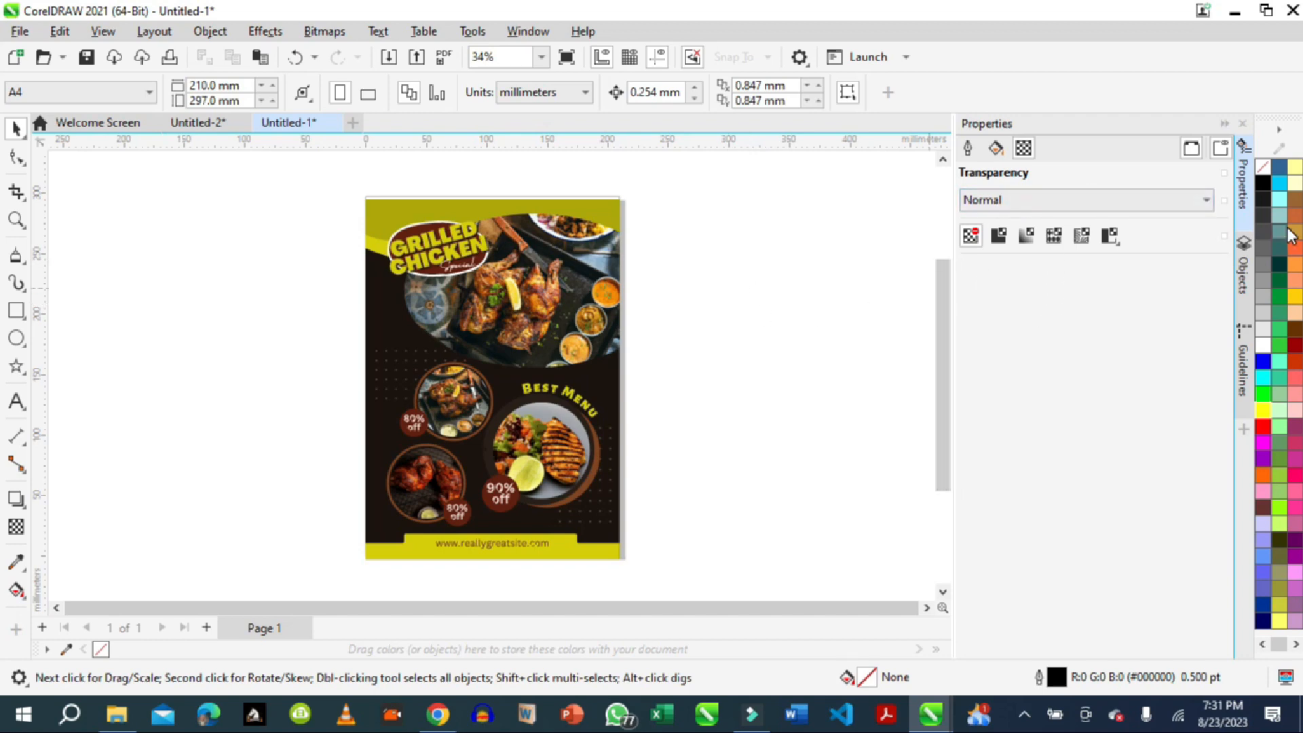
- Expand Layer 1 in the object list and browse its objects, selecting the letter B of Best Menu
left_click(1244, 275)
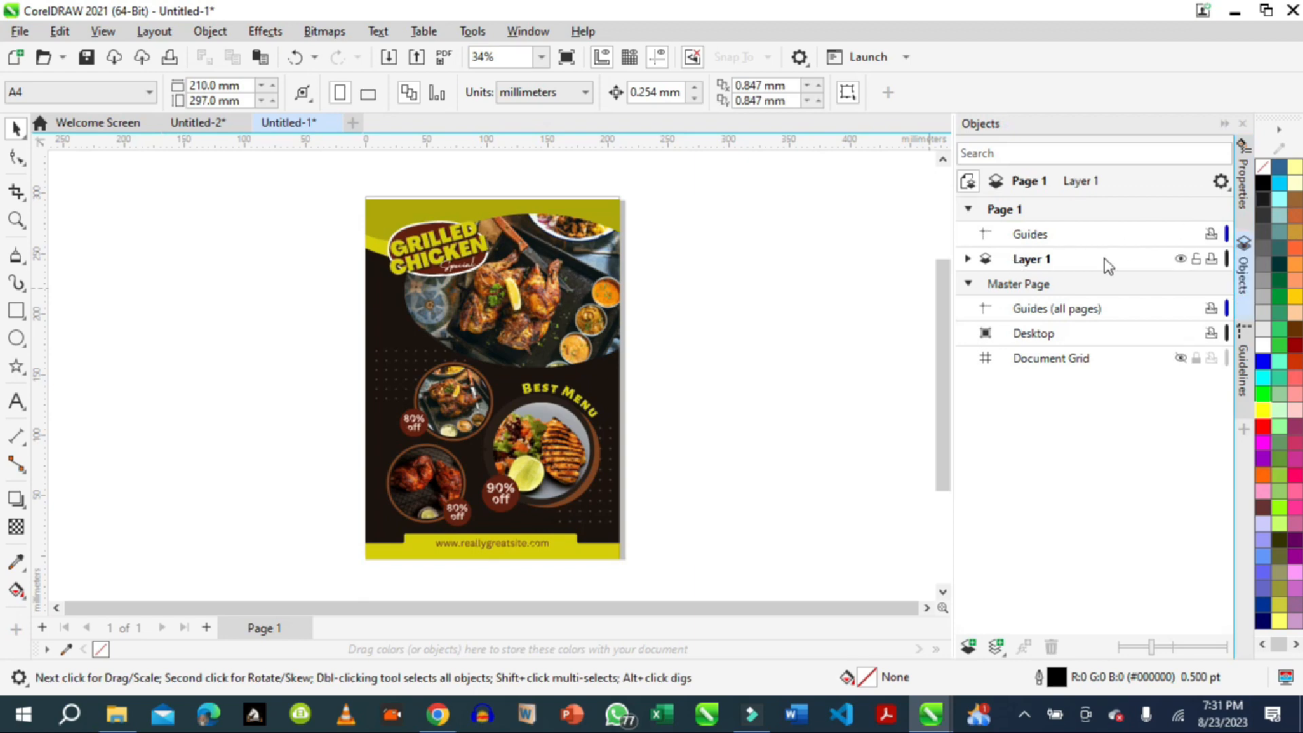
left_click(967, 262)
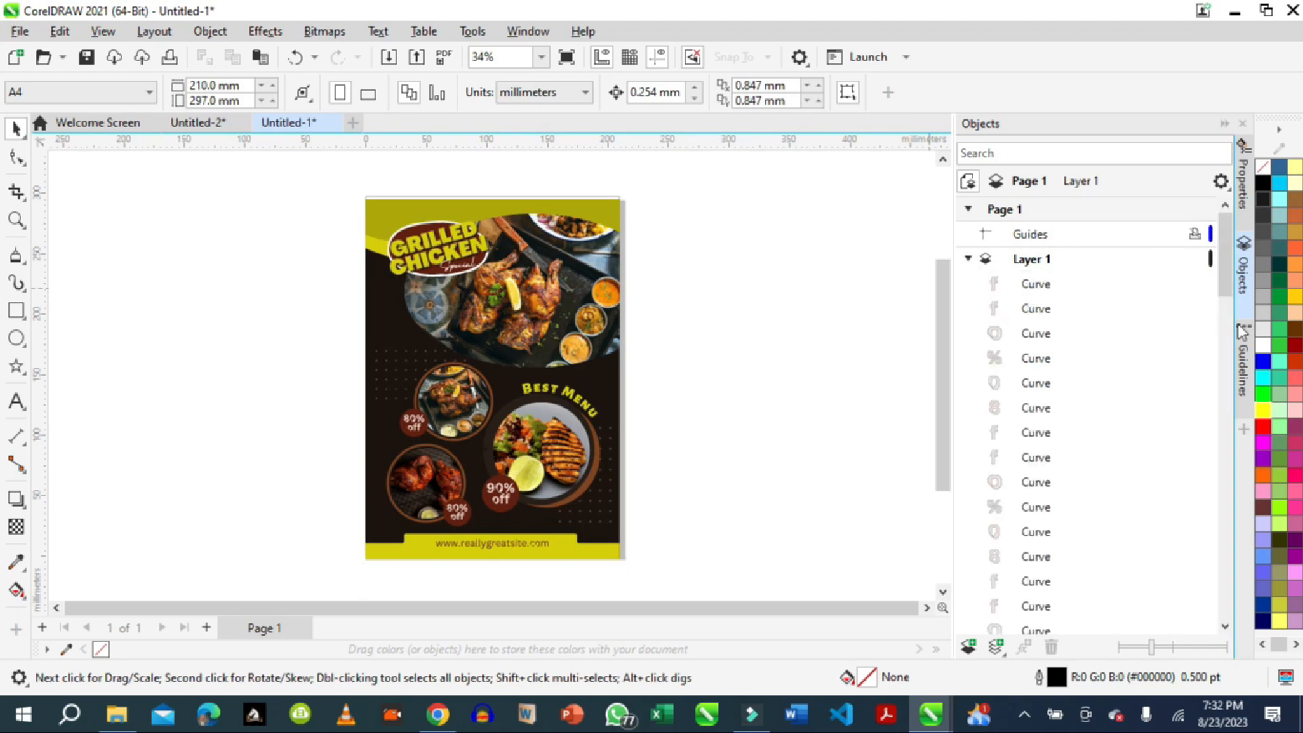
left_click_drag(1228, 279, 1224, 413)
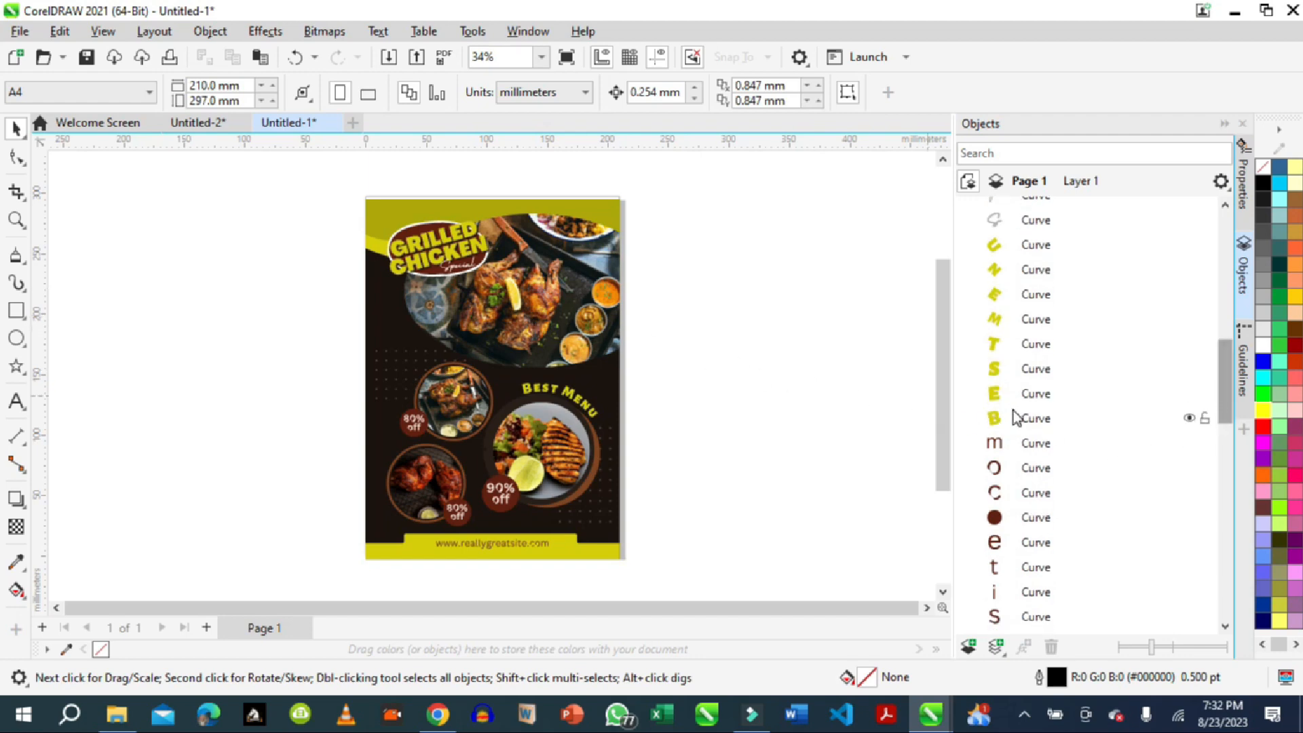
left_click(995, 424)
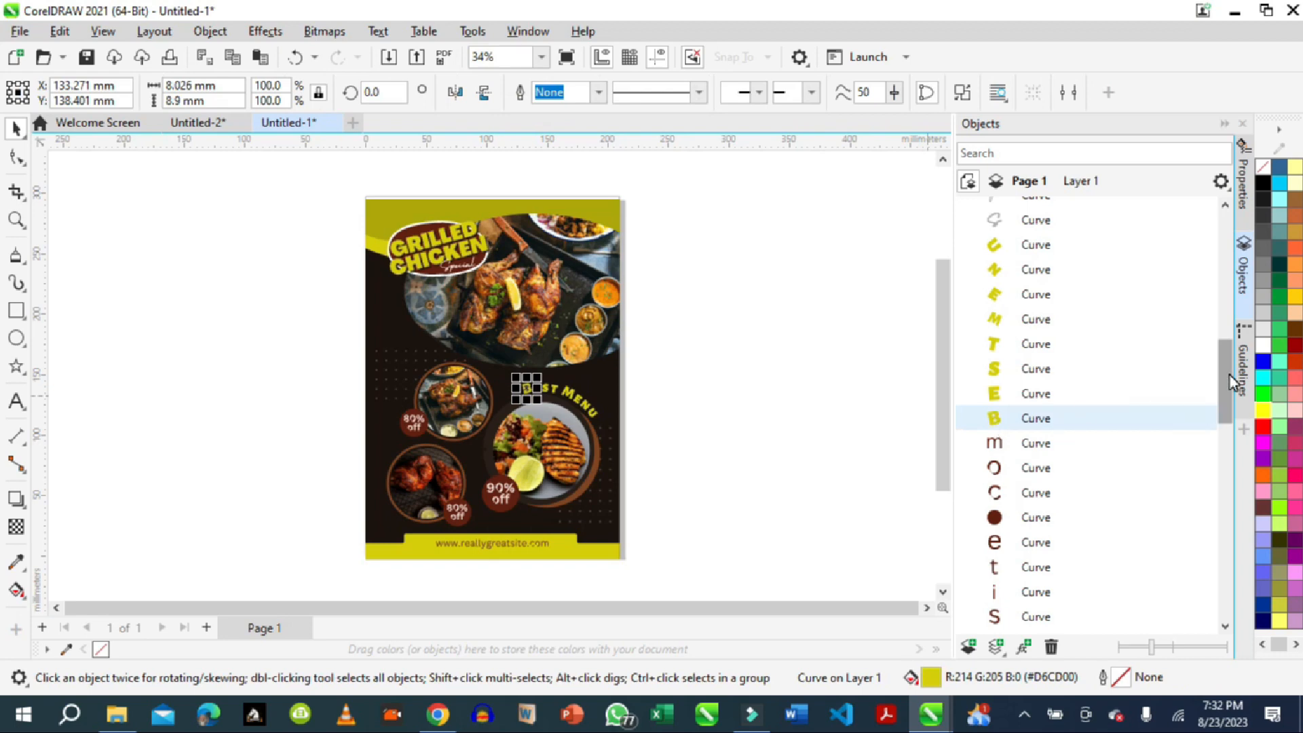
left_click_drag(1230, 376, 1220, 480)
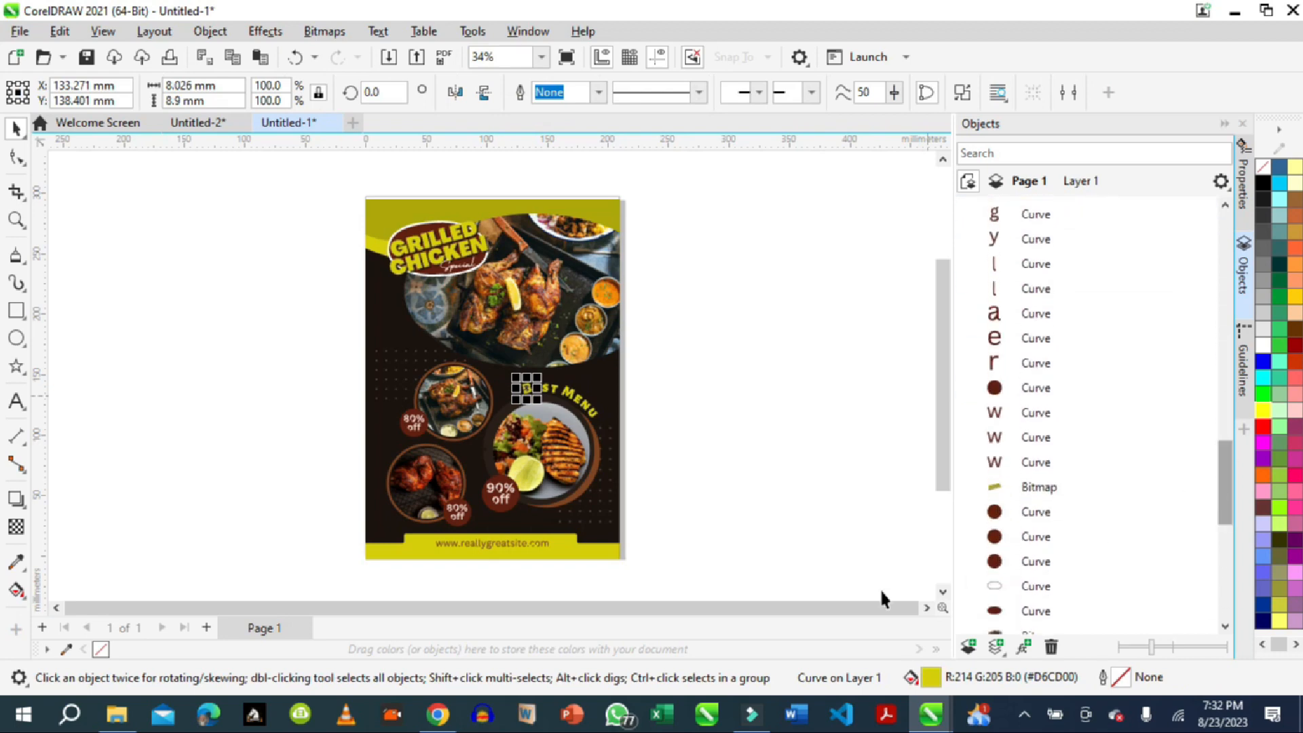
- Try several fill colours on the yellow footer band behind the website address and finish with mint green, RGB 102, 255, 204
left_click(564, 539)
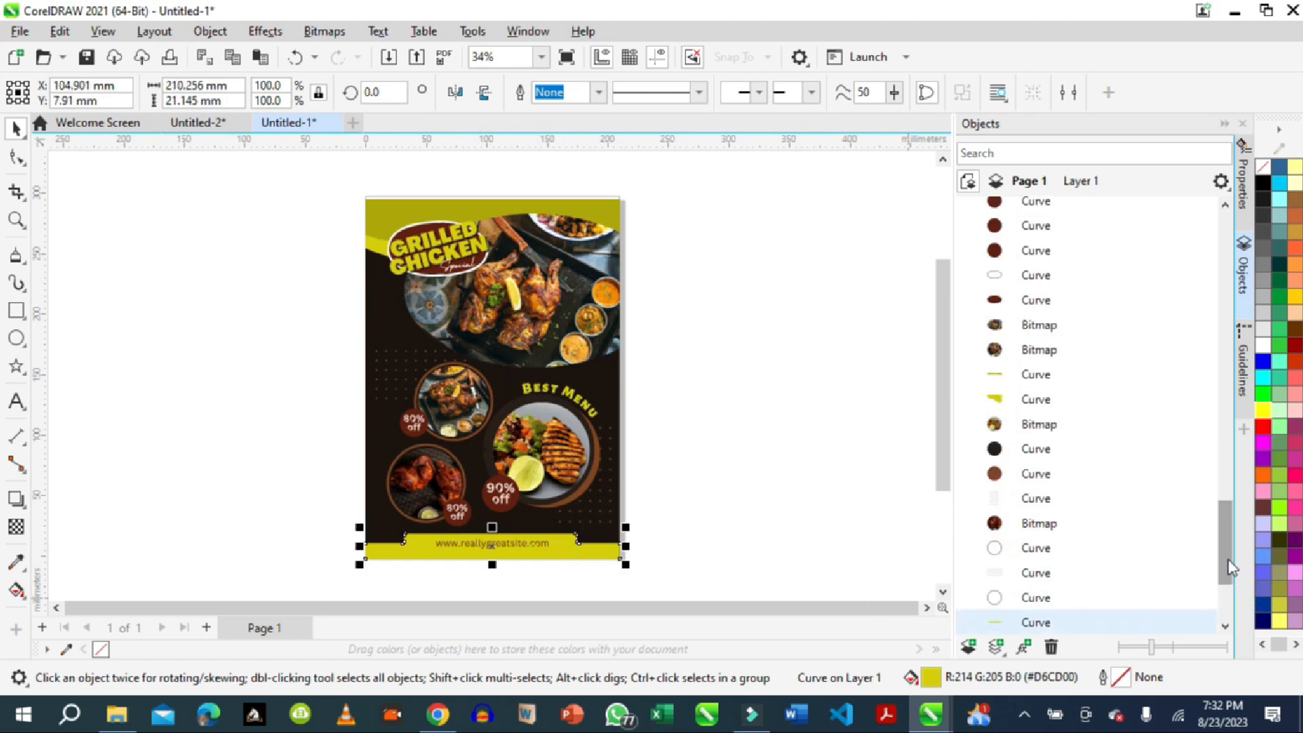
scroll(1226, 569, "down", 3)
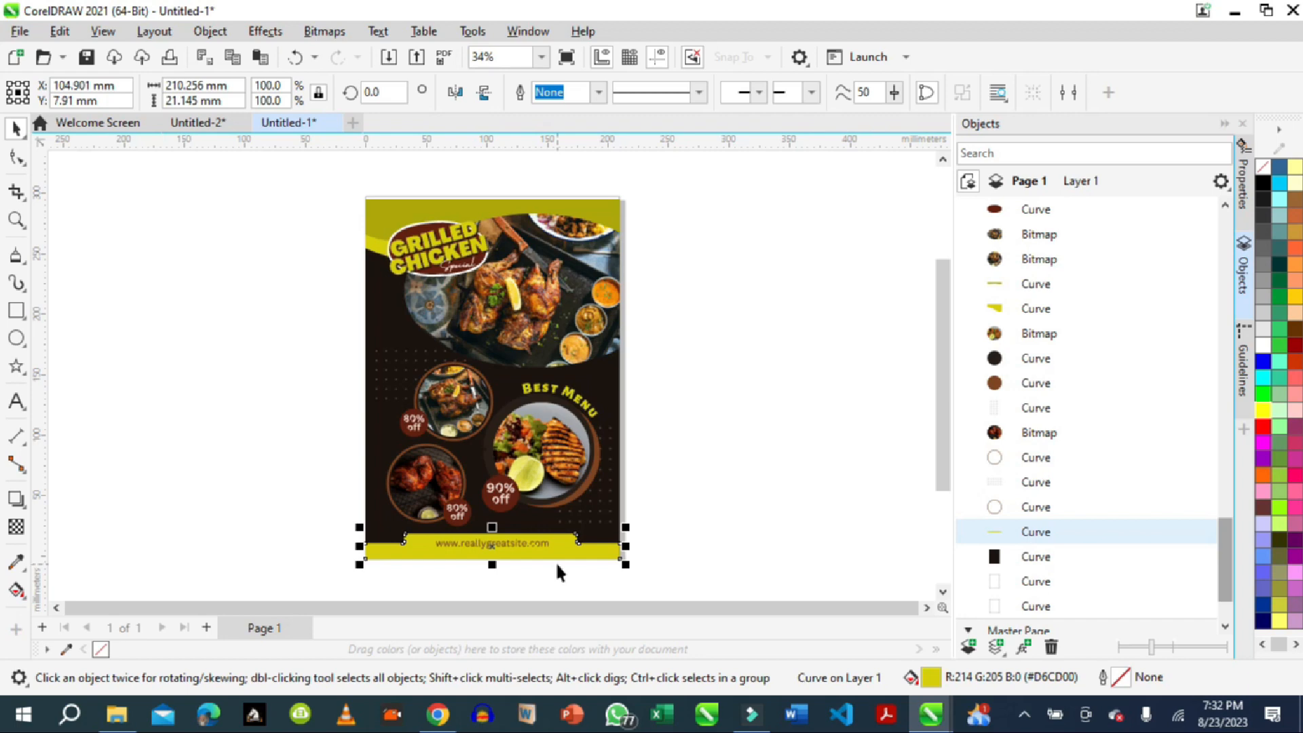
left_click(1297, 382)
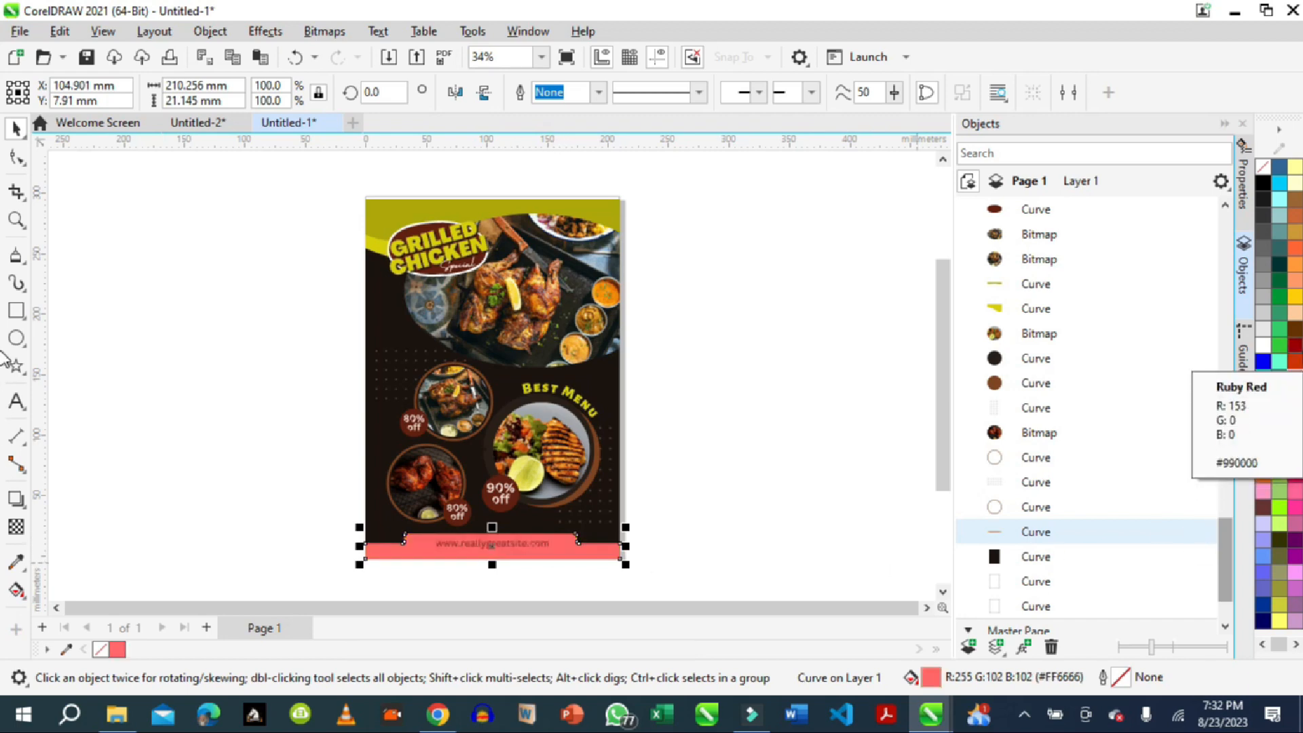
left_click(1297, 324)
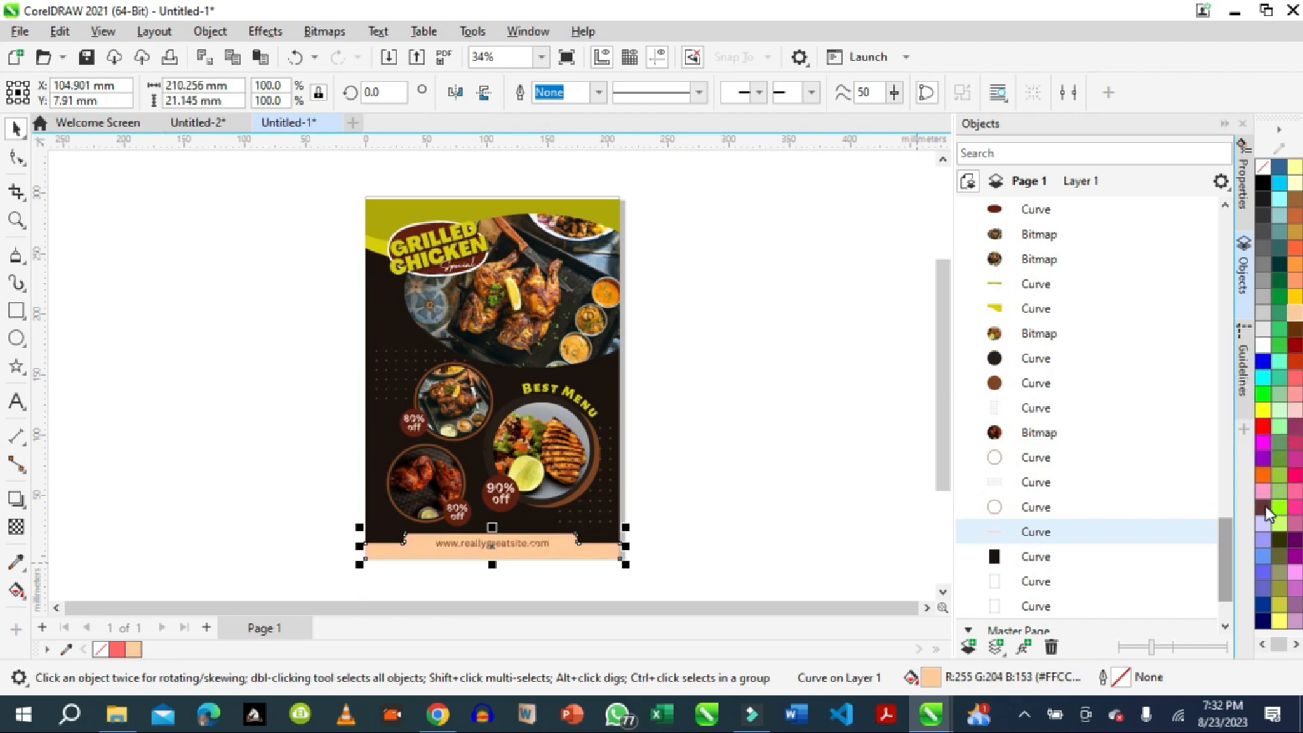
left_click(1264, 507)
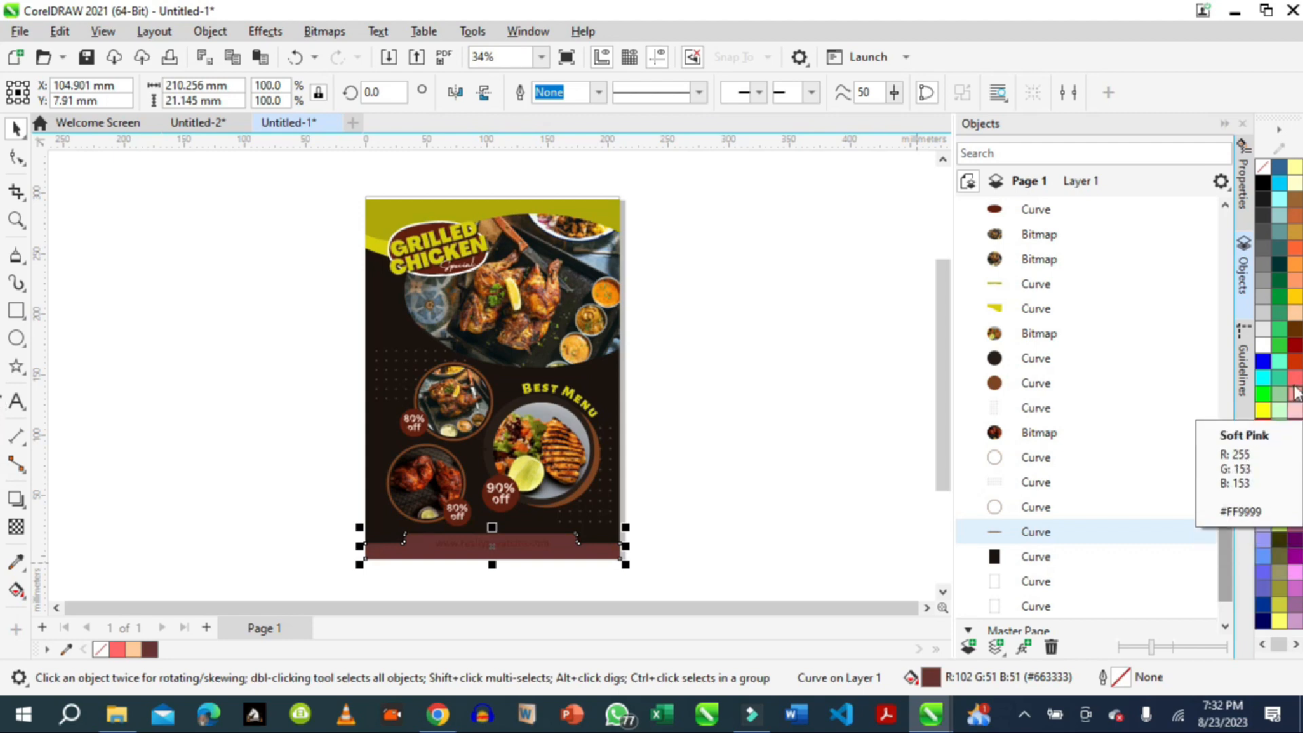
left_click(1279, 363)
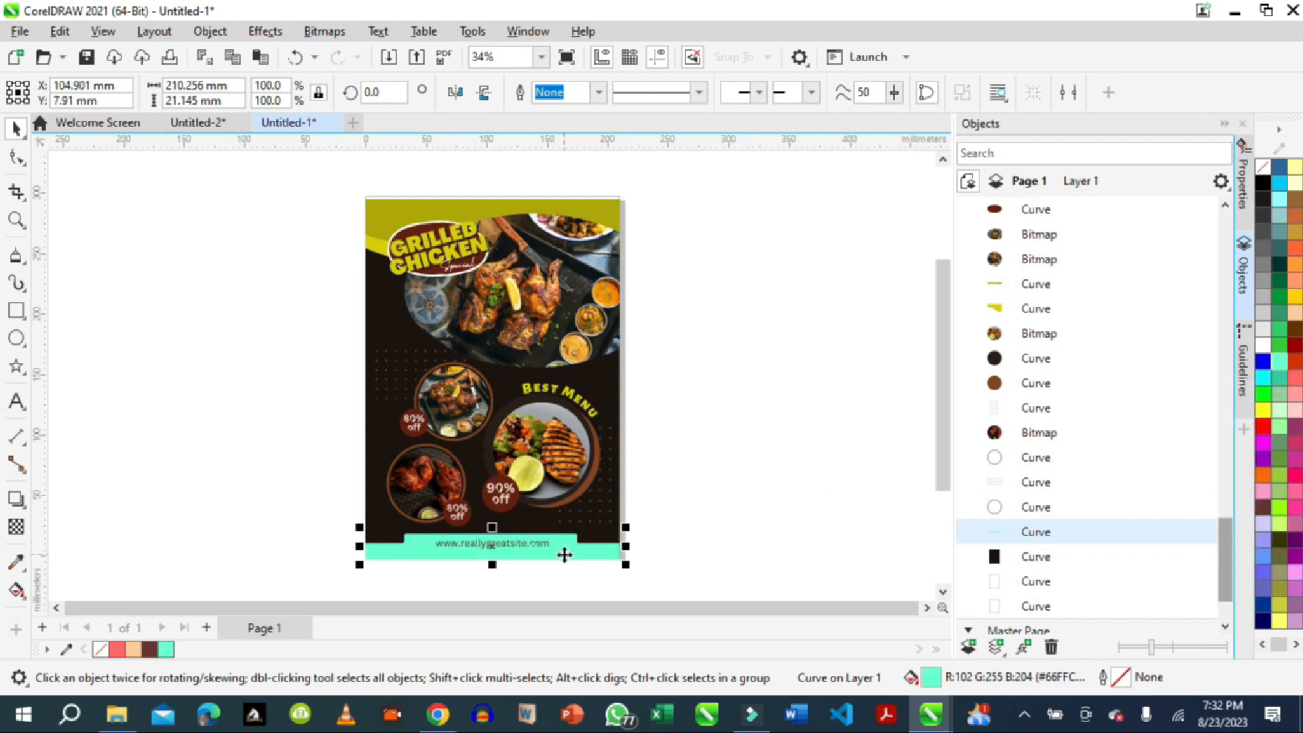
- Add nodes to the upper edge of the footer band with the Shape tool and pull one outward into a raised corner
left_click(17, 157)
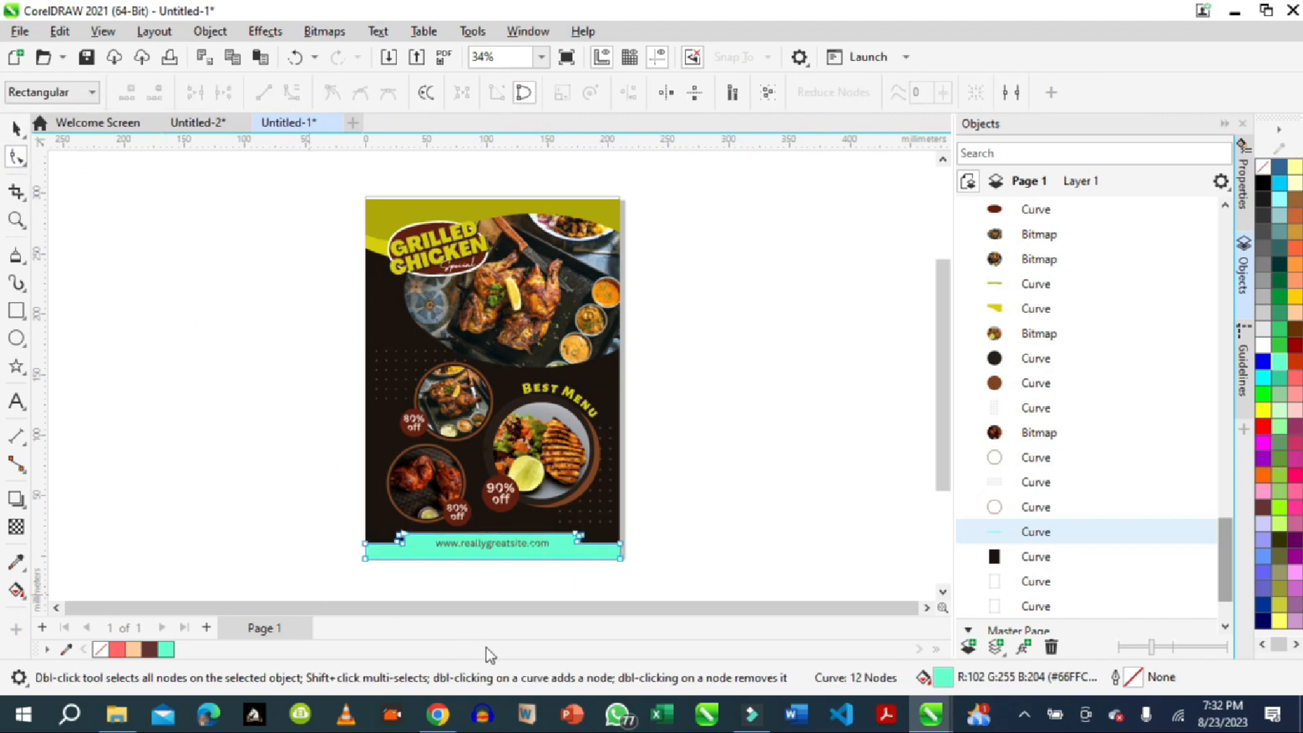
double_click(545, 533)
left_click_drag(545, 533, 586, 514)
double_click(570, 533)
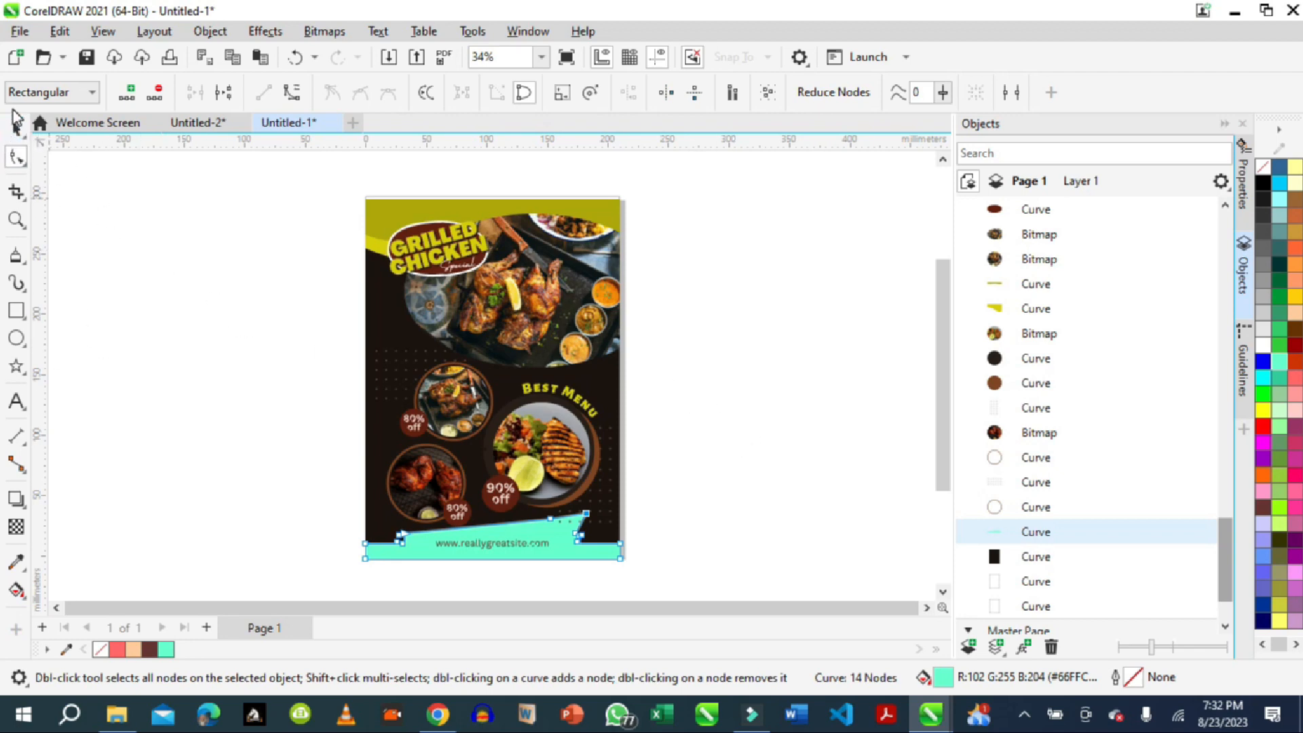
- Select the Grilled Chicken title and individual letters of Best Menu and Special to examine which parts are bitmaps or curves
left_click(16, 128)
left_click(444, 258)
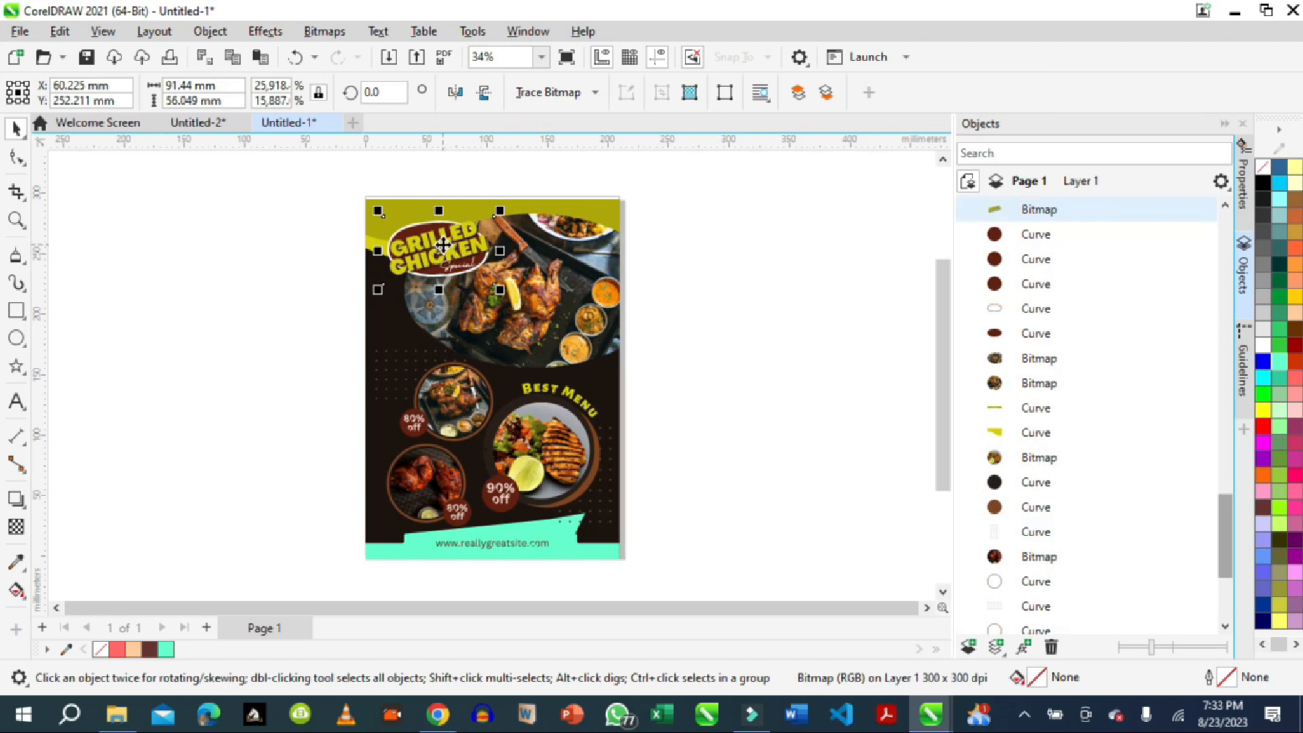
left_click(587, 405)
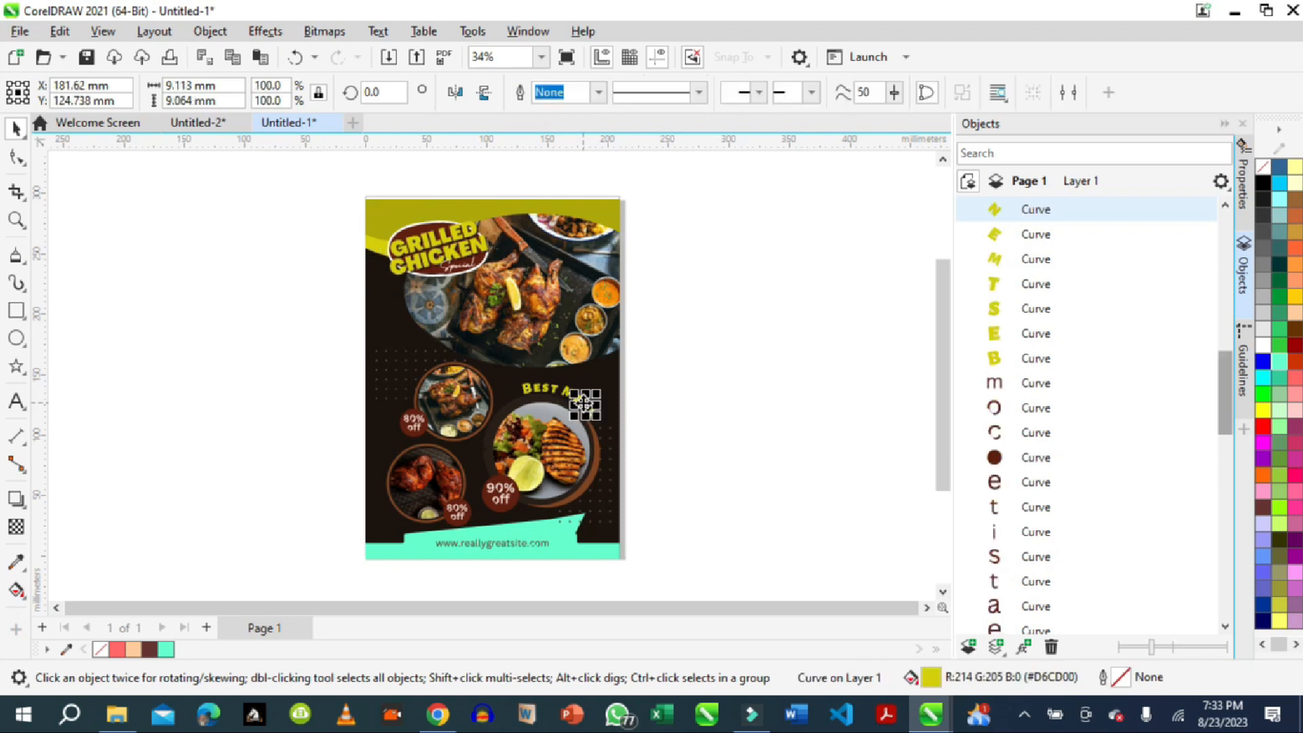
left_click(531, 390)
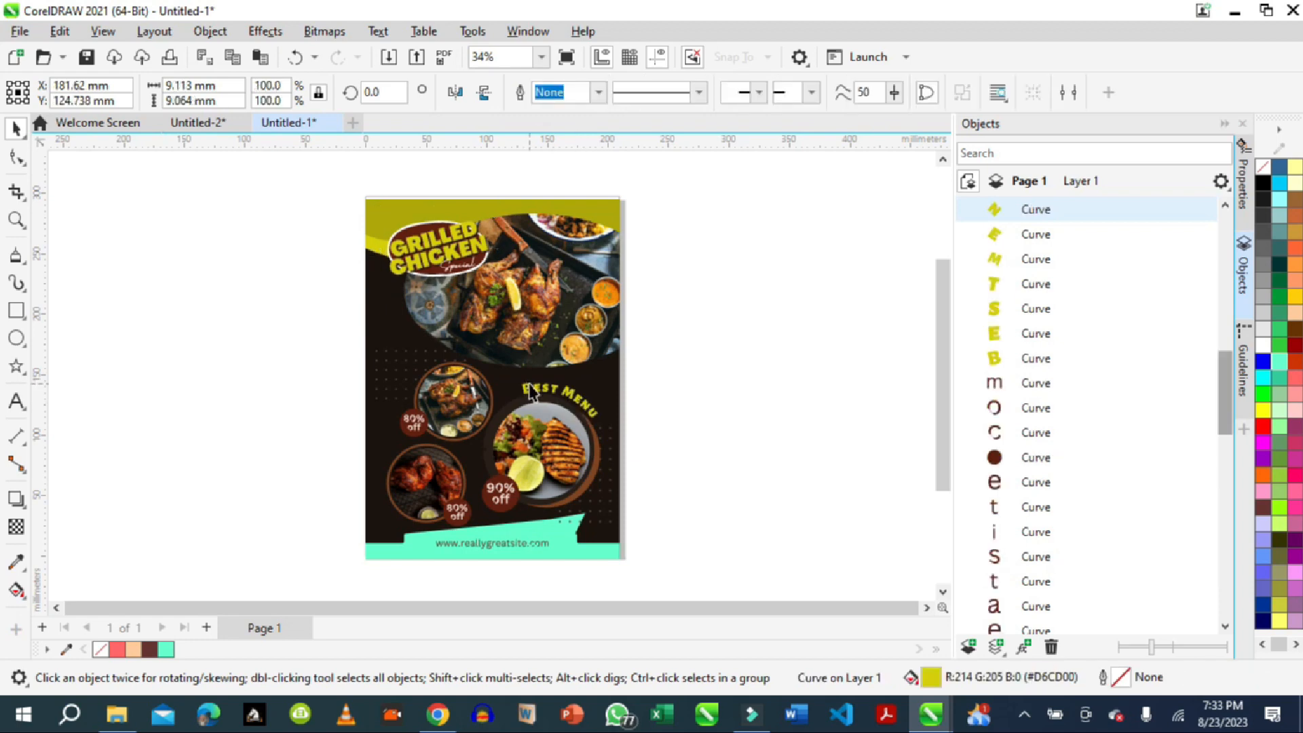
left_click(700, 406)
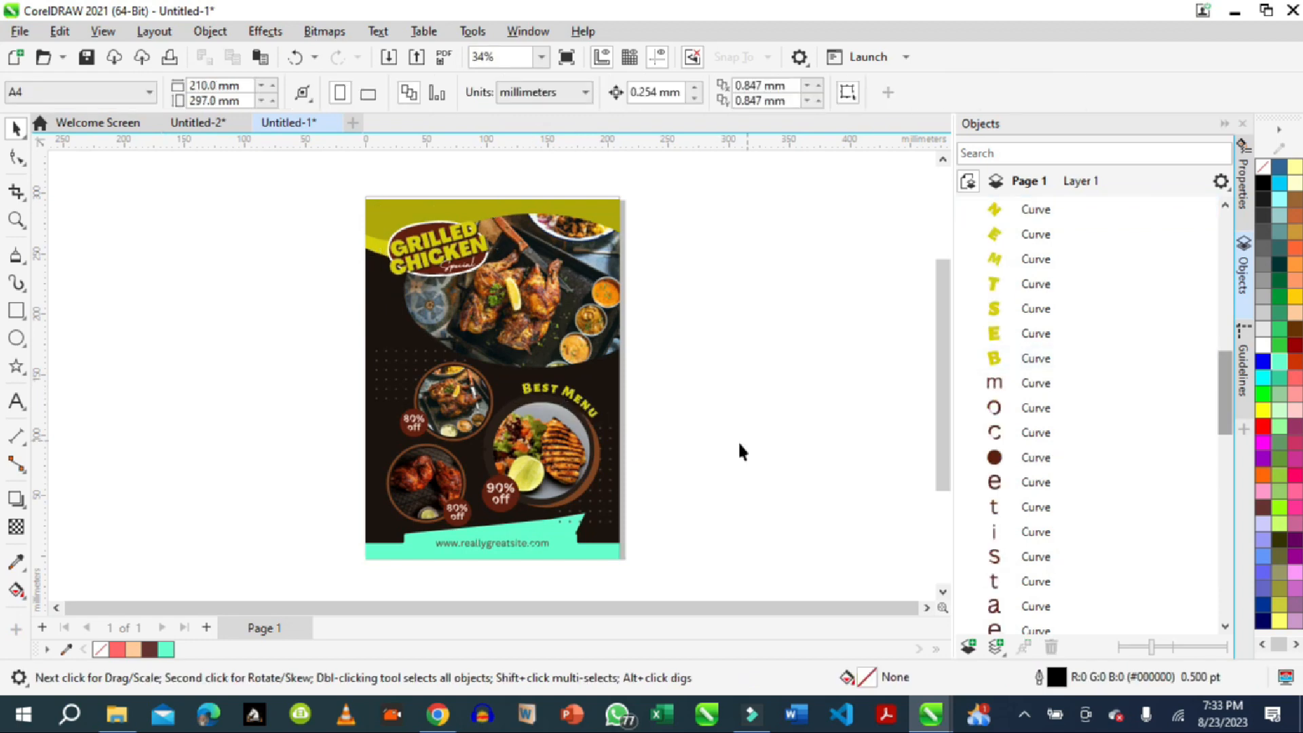
left_click(462, 275)
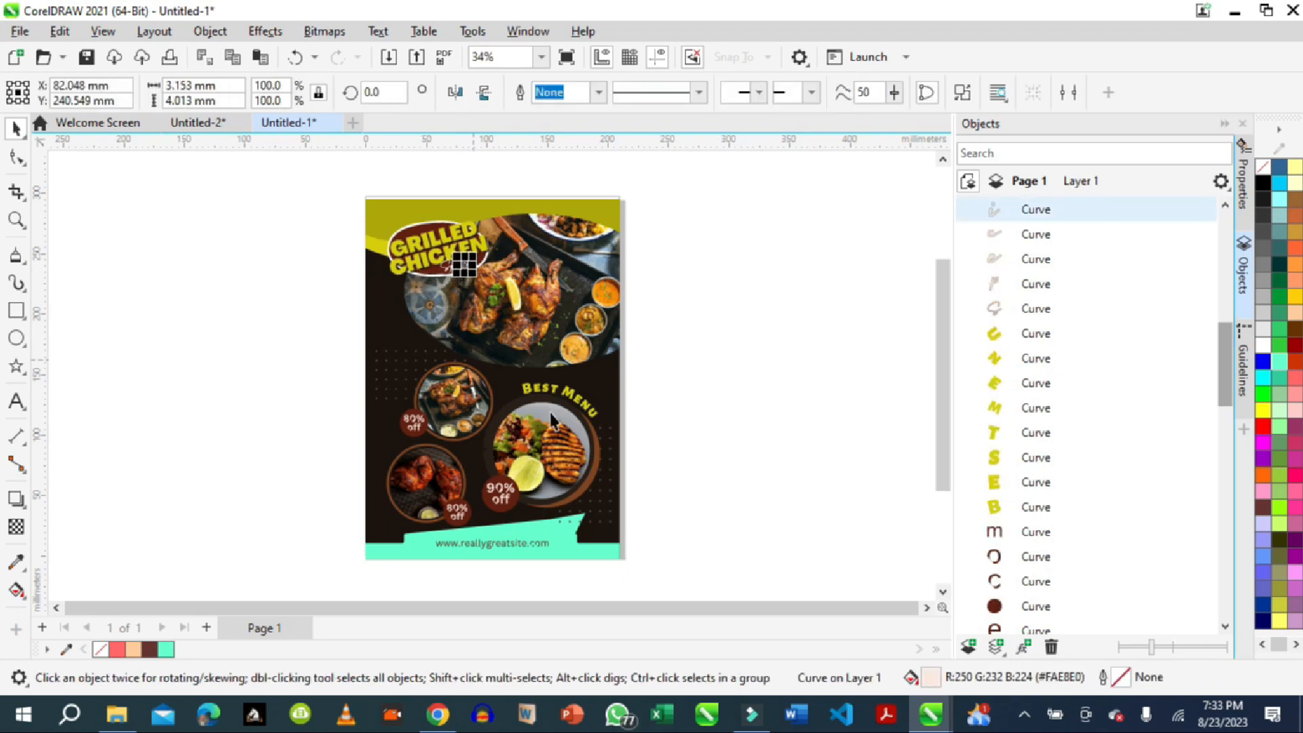
left_click(996, 609)
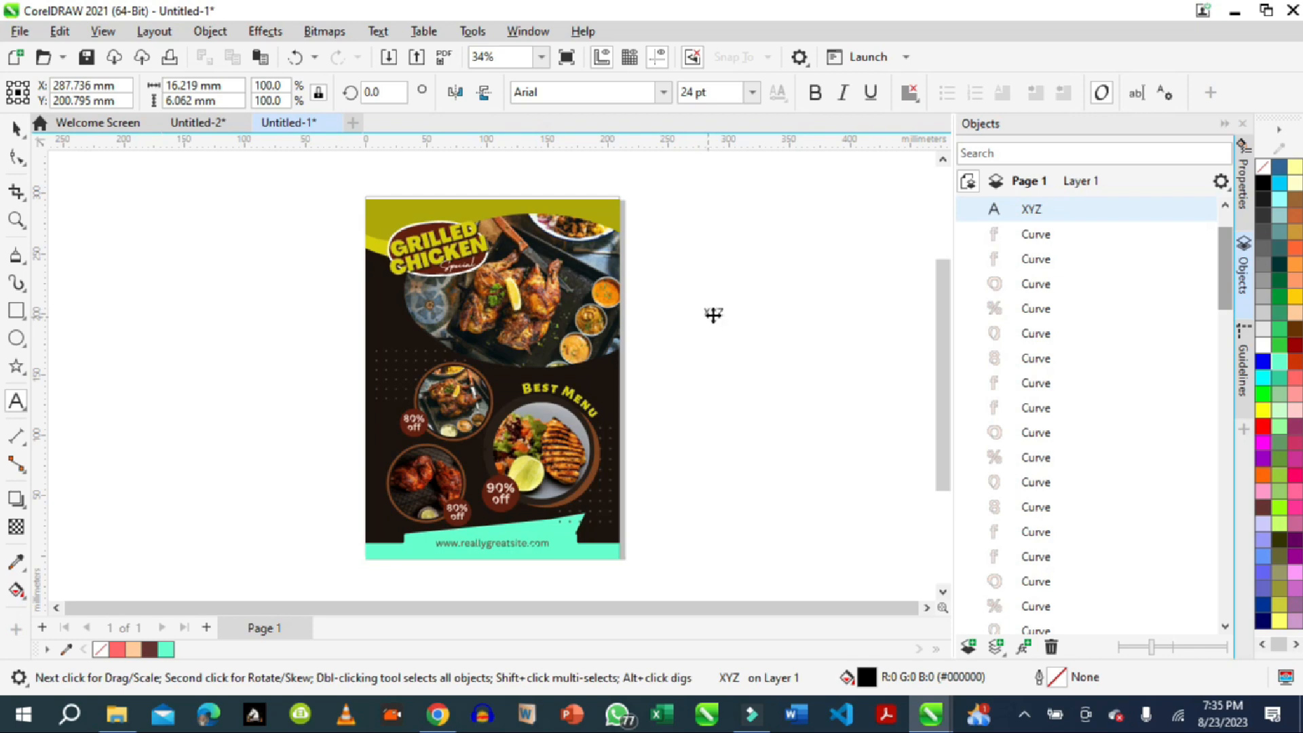
- Replace the XYZ text beside the flyer with the text "best chiken"
left_click_drag(725, 314, 685, 309)
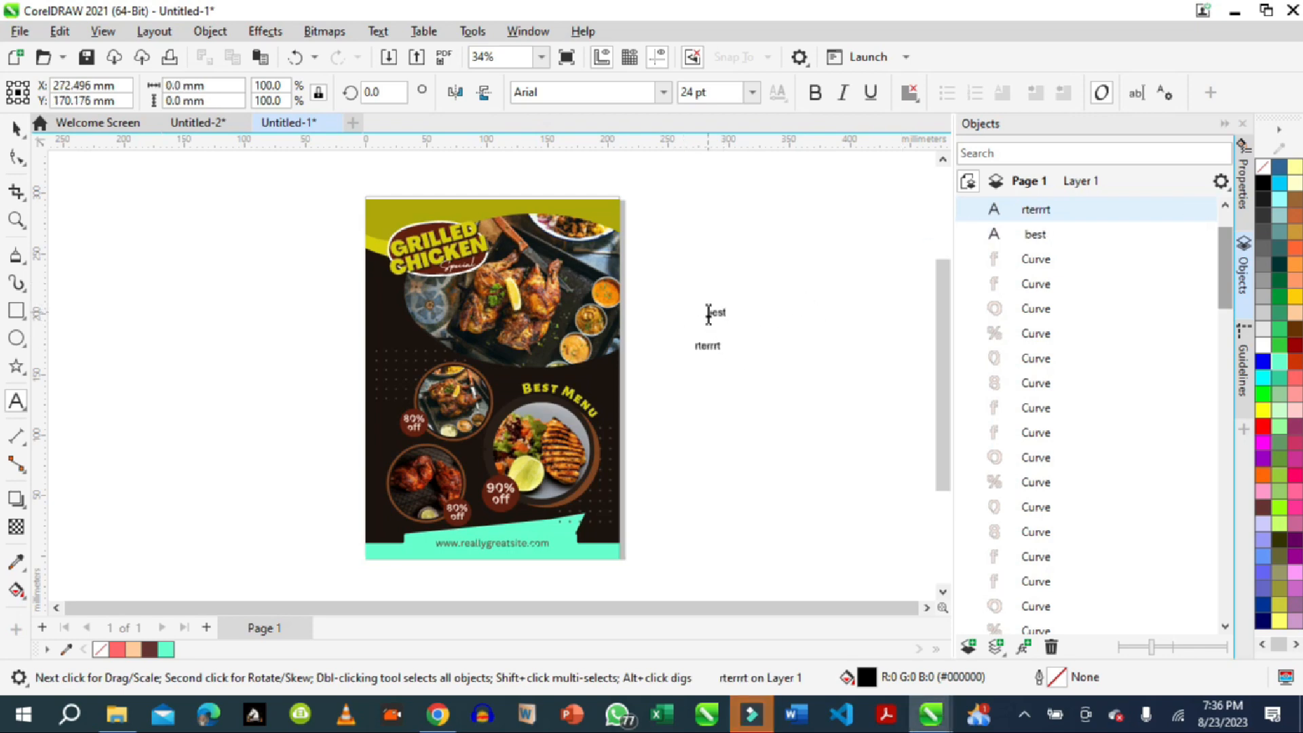
double_click(712, 312)
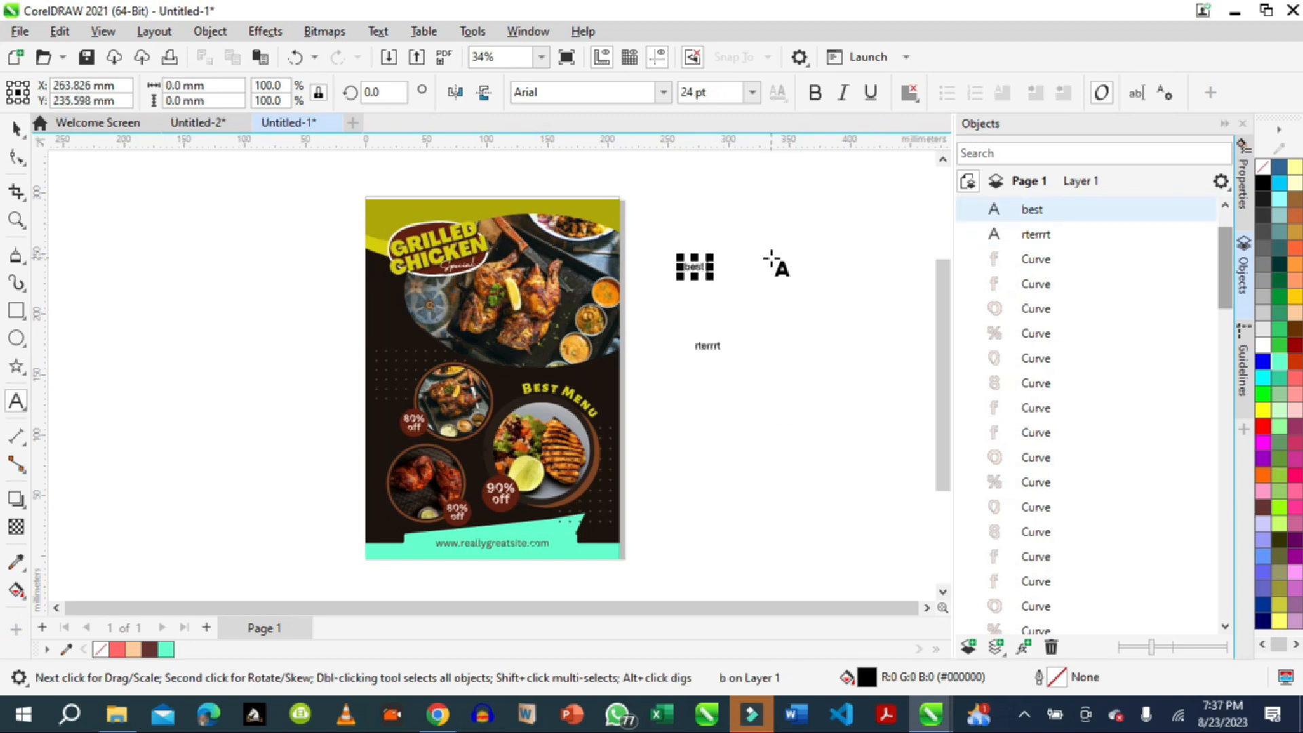
type("chiken")
key("ctrl+space")
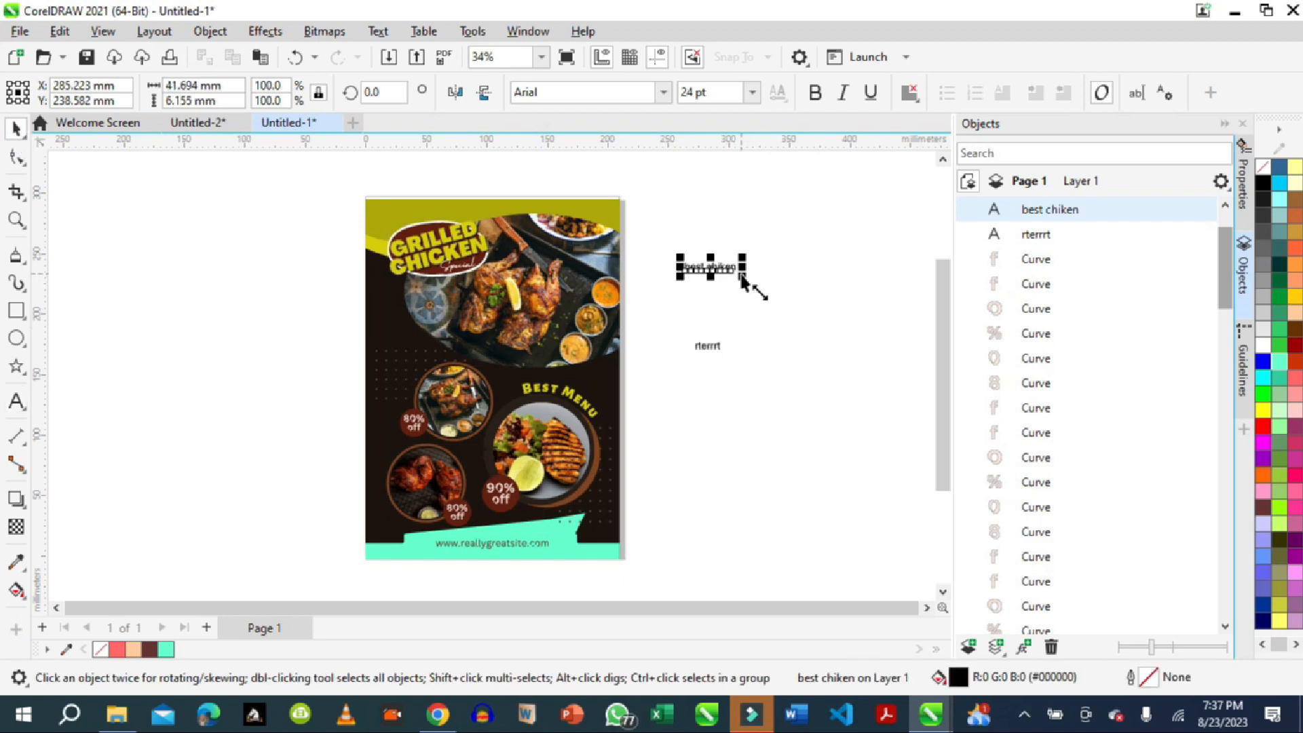
- Enlarge the "best chiken" text to about 115 mm wide and show its character properties
left_click_drag(750, 284, 831, 348)
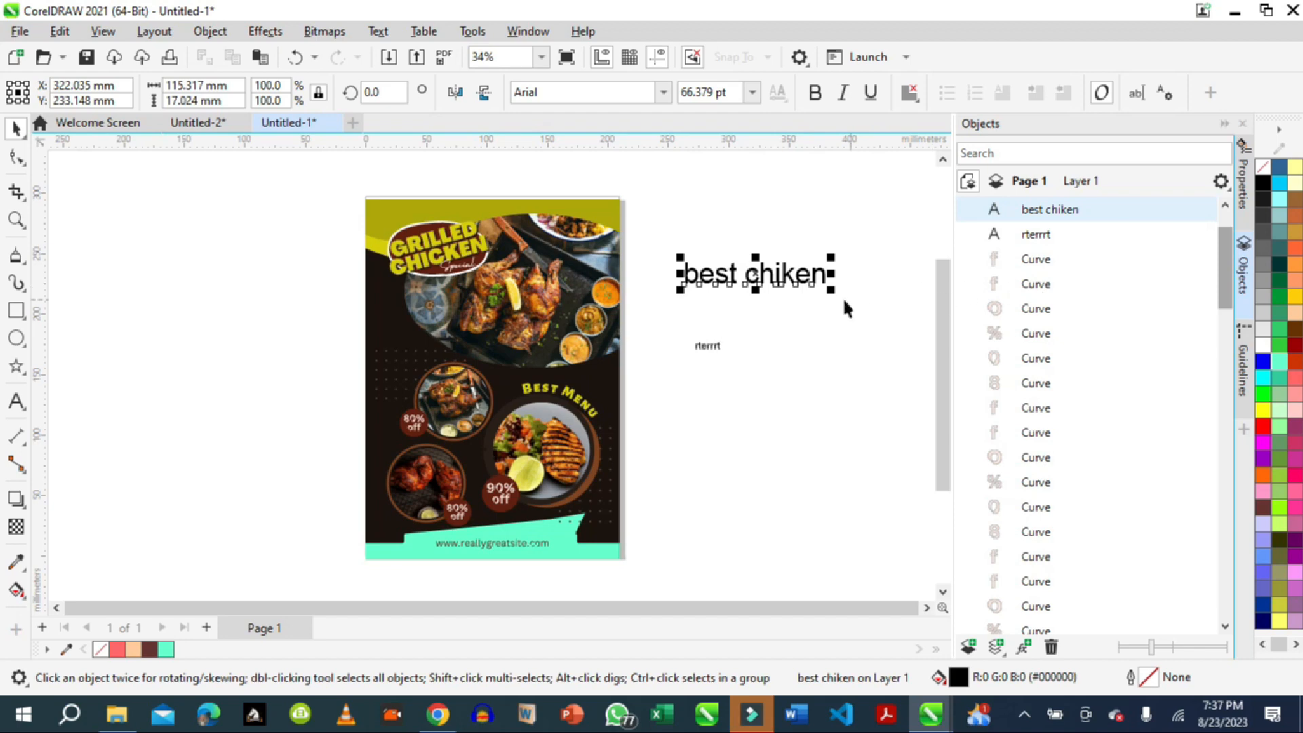
left_click(1244, 188)
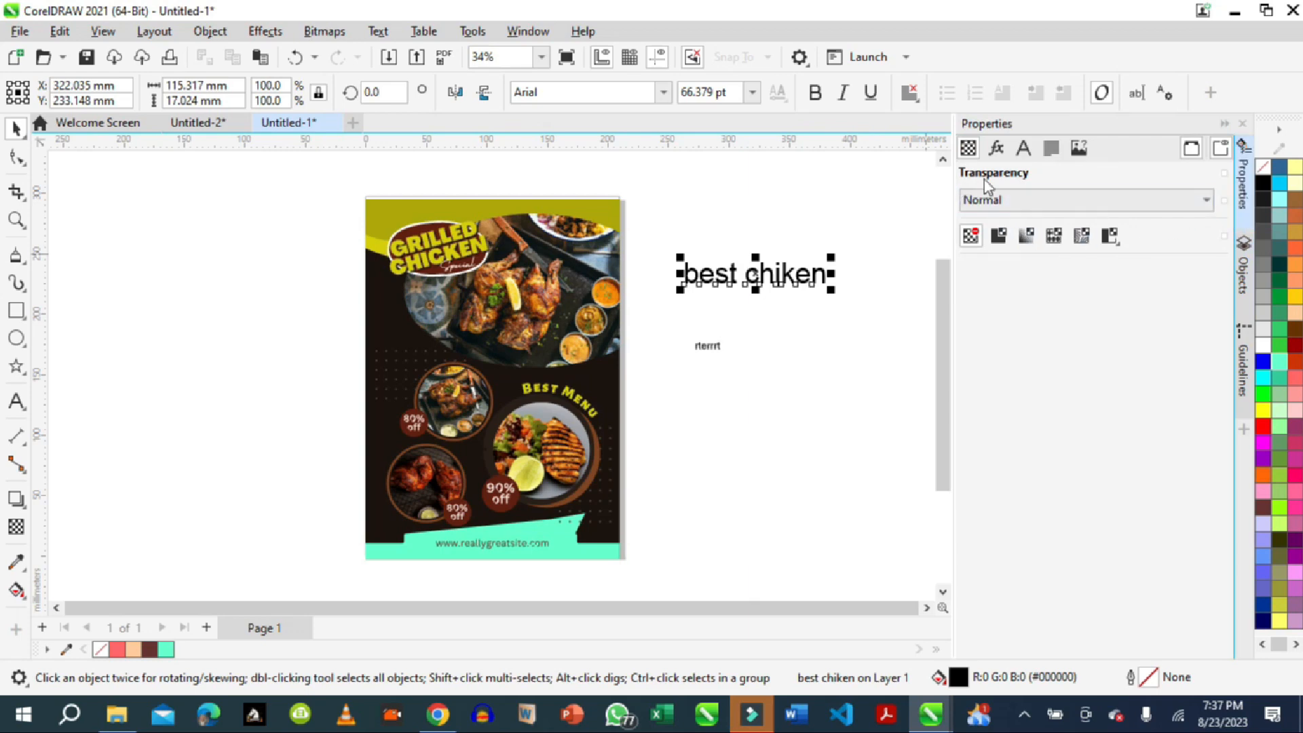
left_click(1025, 148)
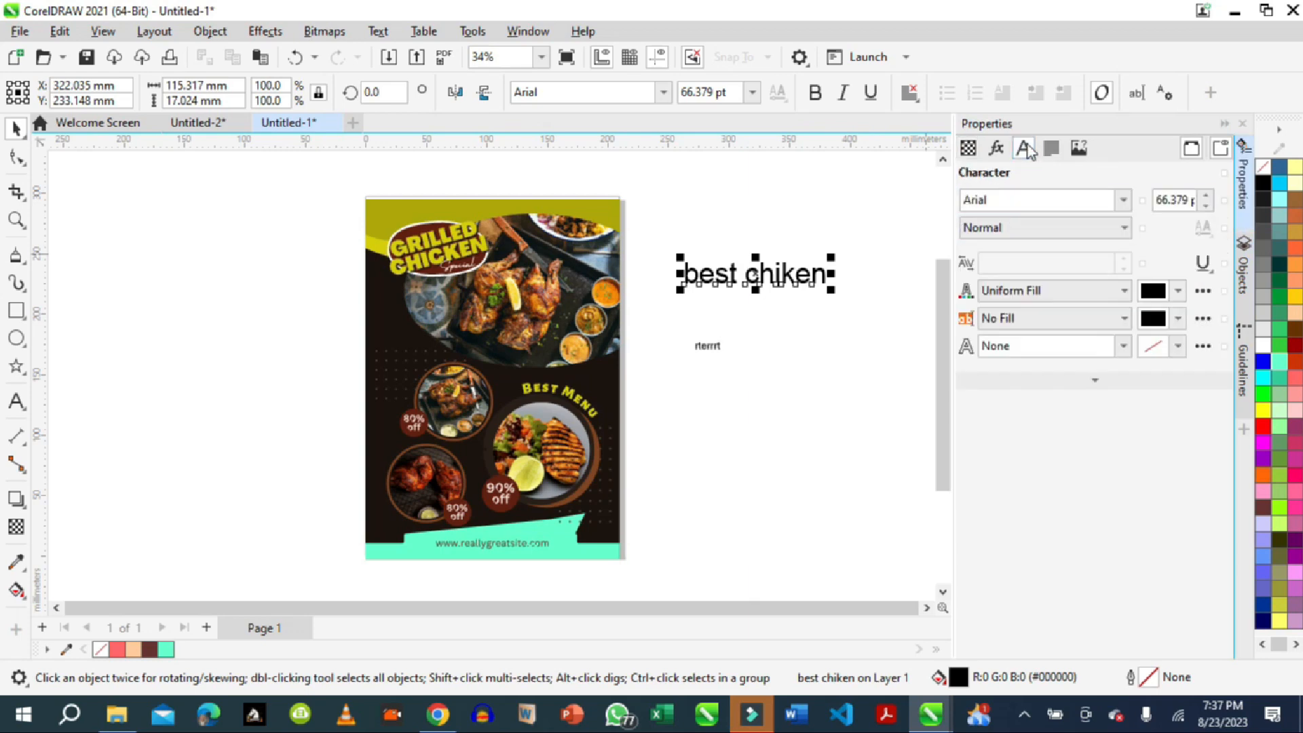
- Recolour the "best chiken" text with the olive #ADA600 sampled from the band along the flyer's upper edge
left_click(1180, 292)
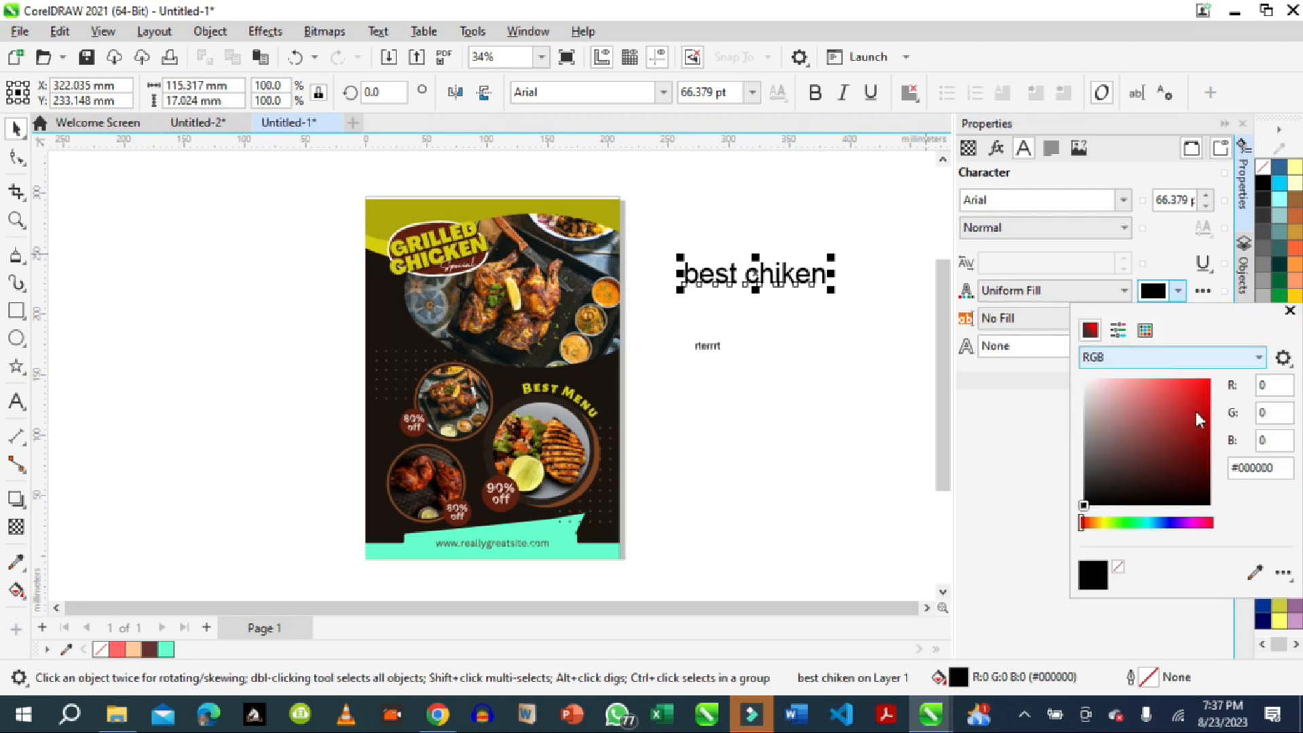
left_click(1254, 574)
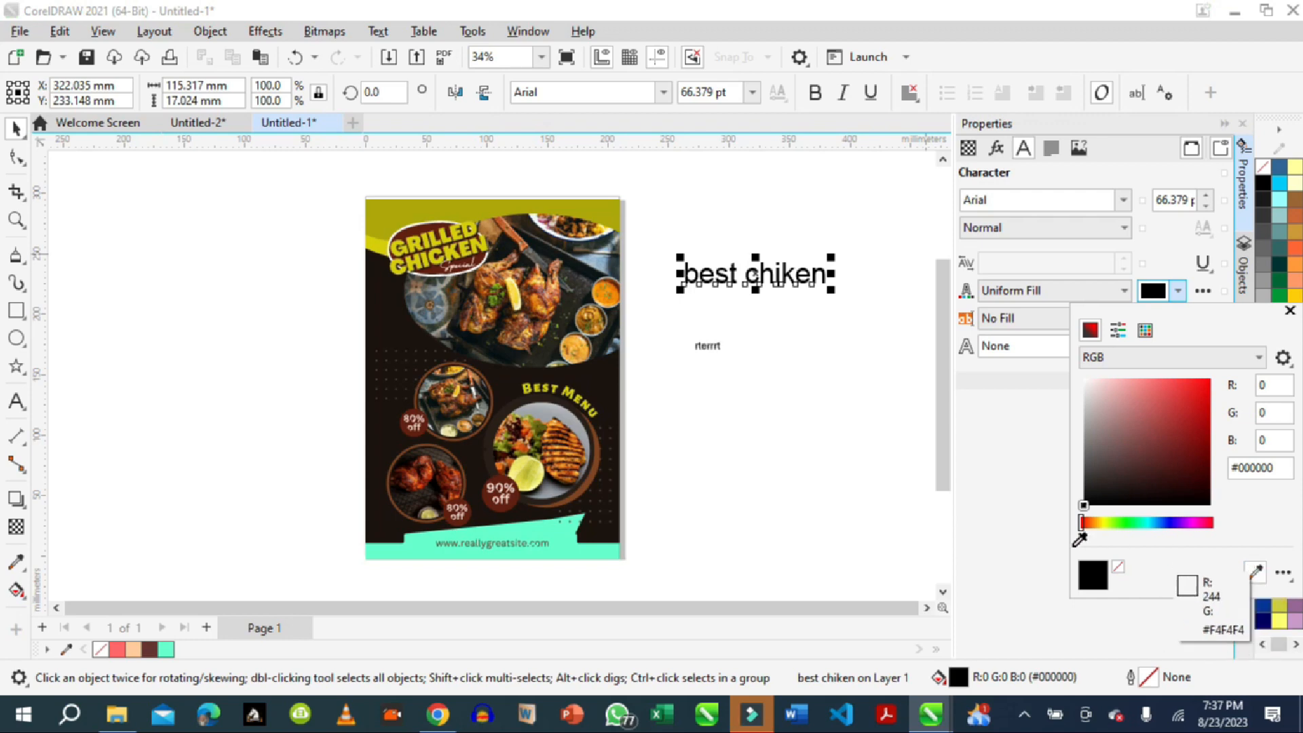
left_click(468, 212)
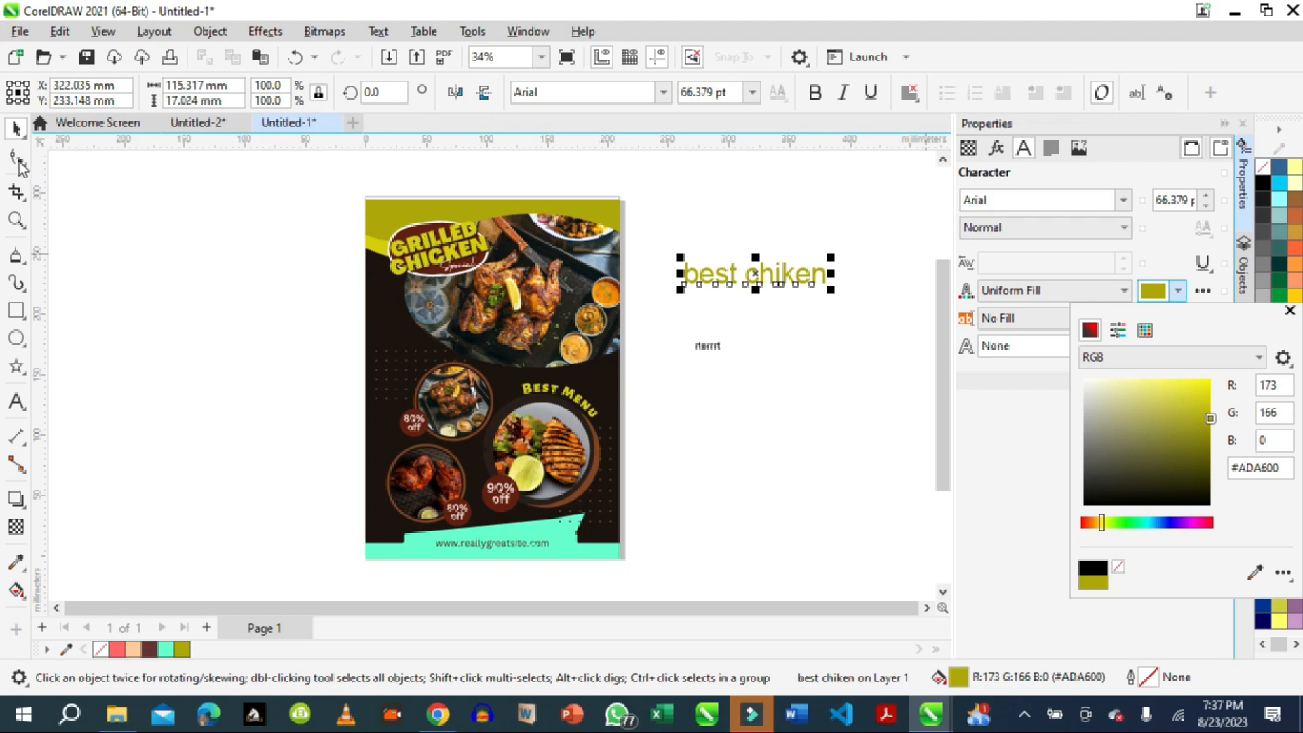
left_click(436, 259)
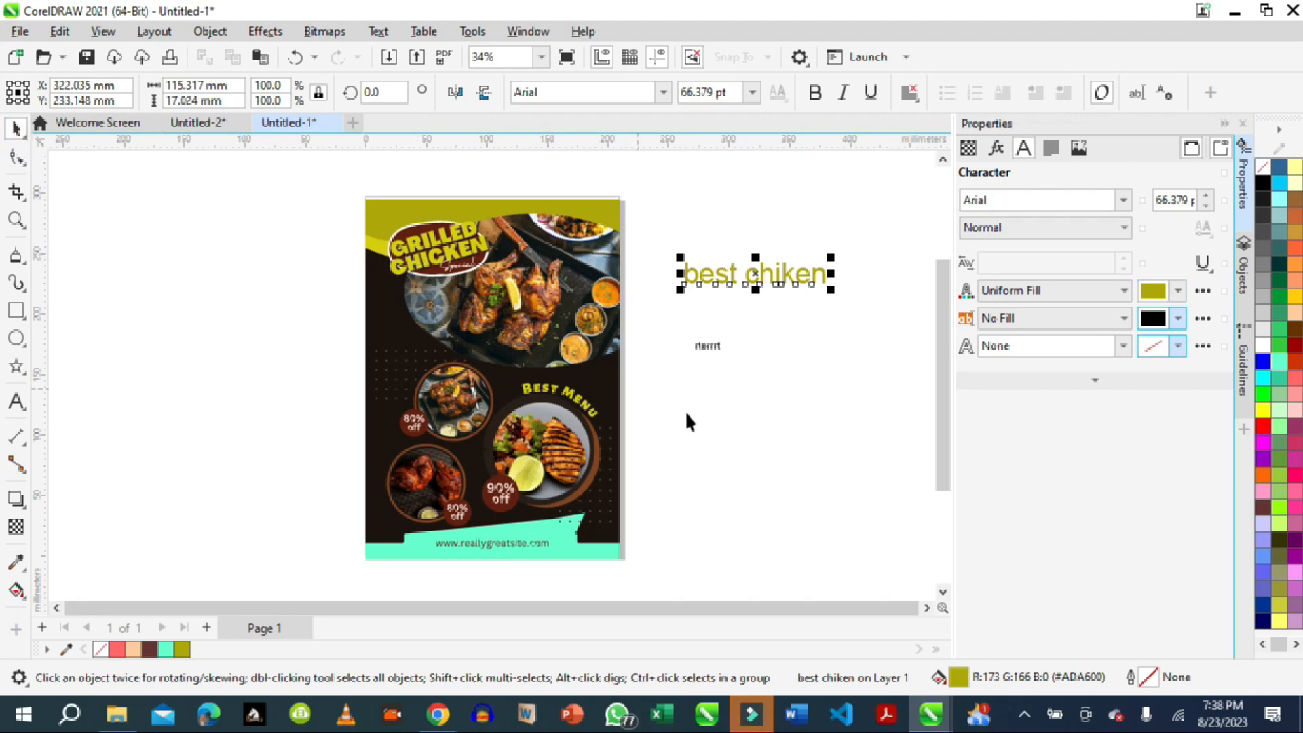
left_click(707, 428)
- Move the Grilled Chicken title bitmap off its dark red oval to the empty area left of the flyer page
left_click(450, 258)
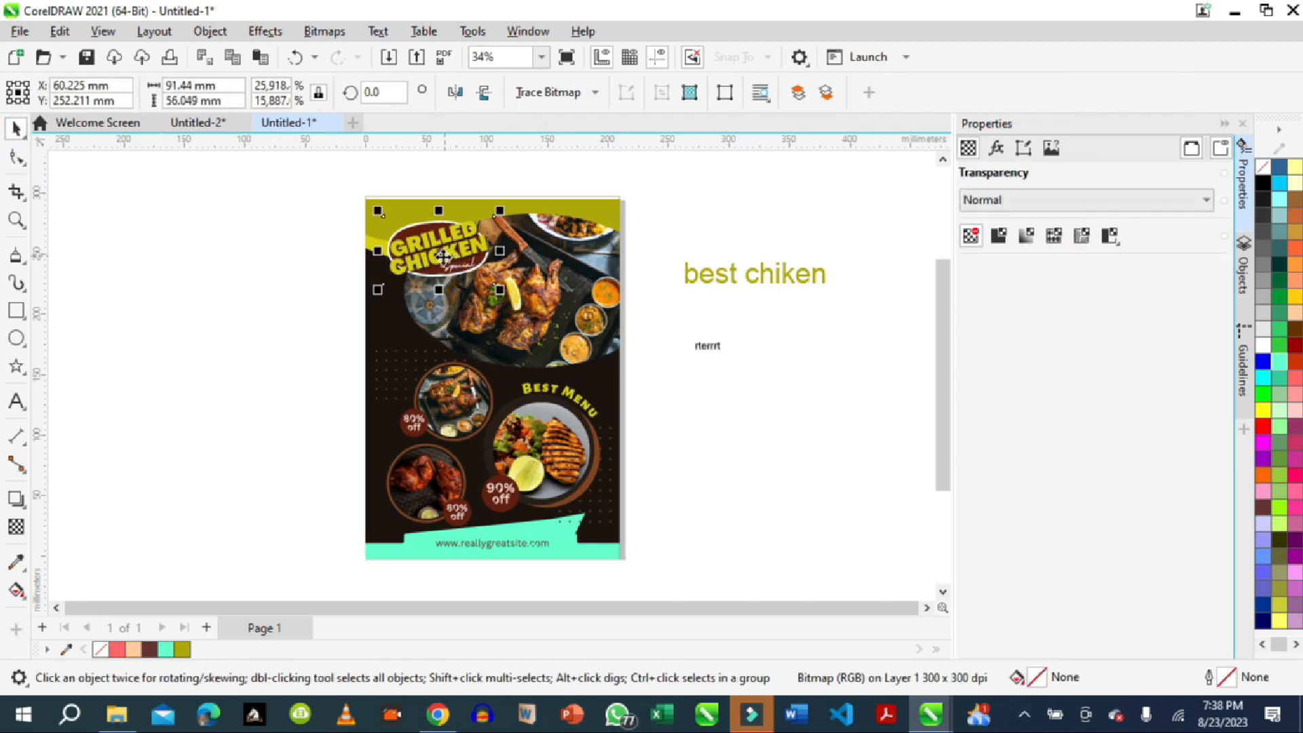
left_click_drag(439, 255, 227, 261)
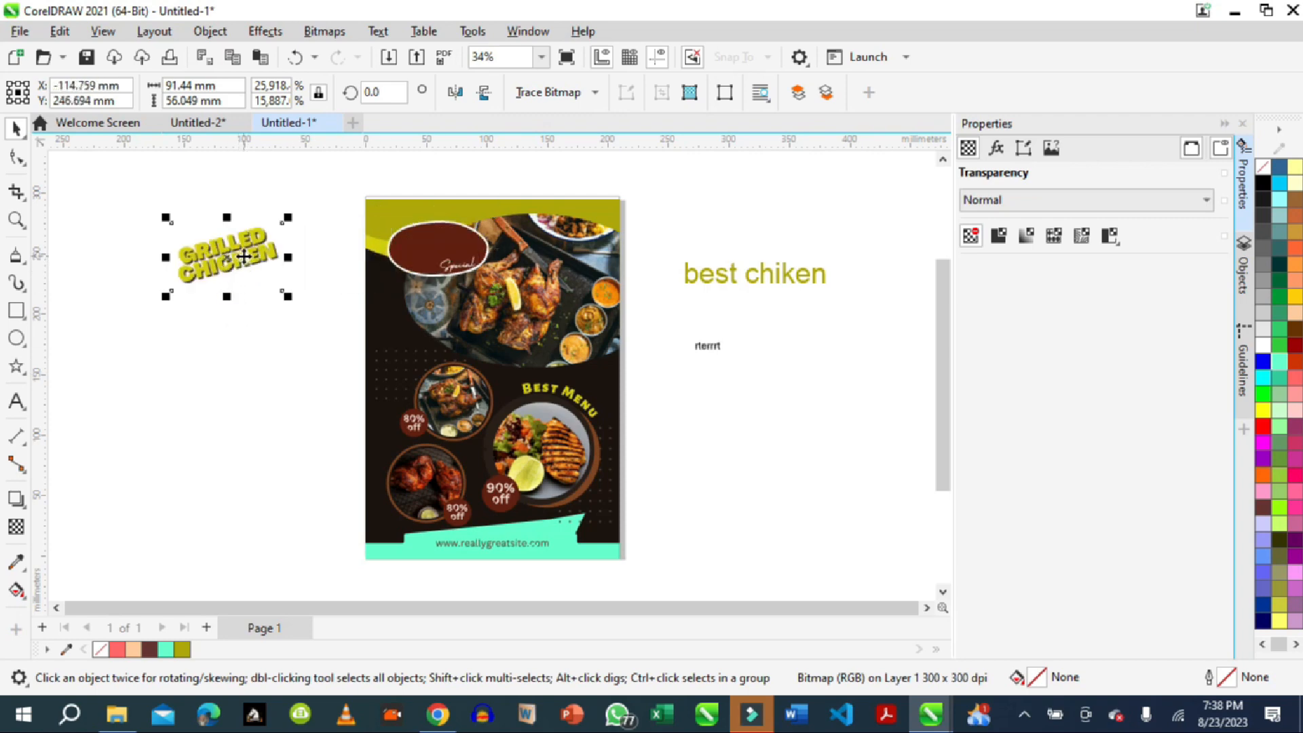
left_click_drag(244, 277, 228, 288)
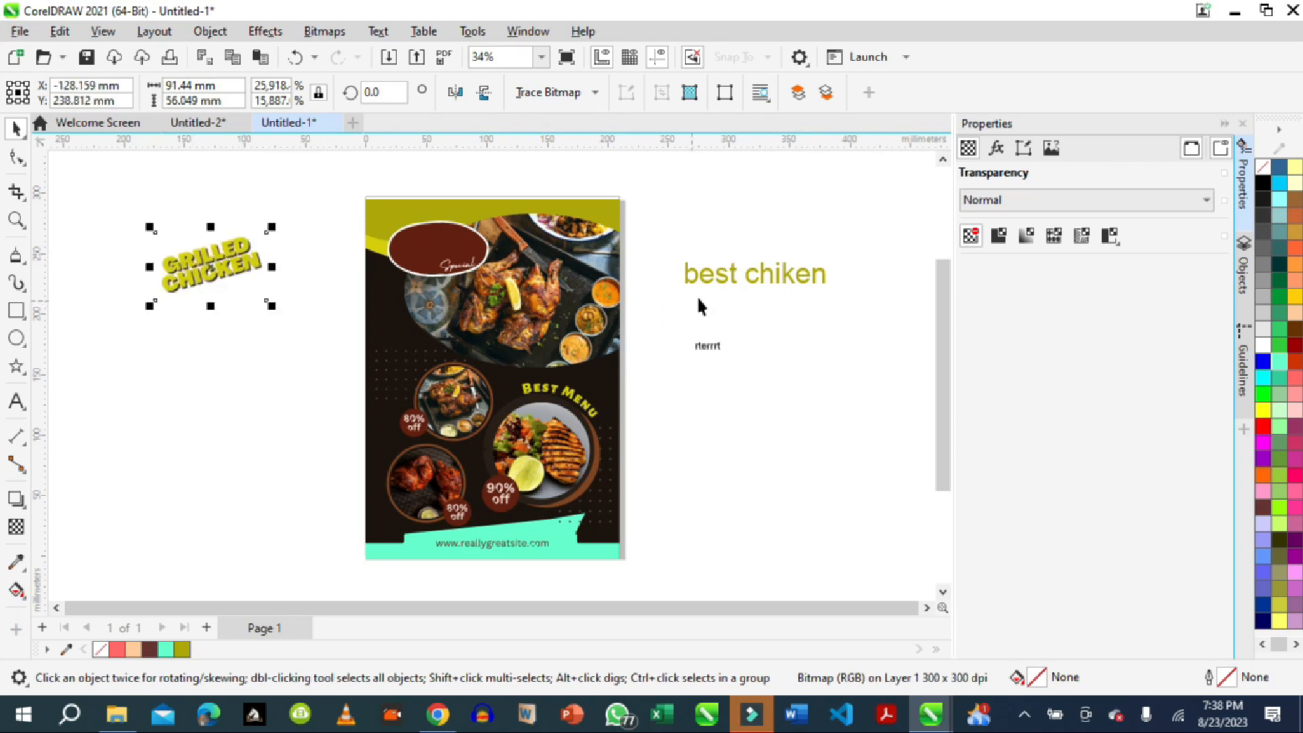
- Rotate the "best chiken" text counterclockwise by about 35 degrees so that it slants upward
left_click(764, 273)
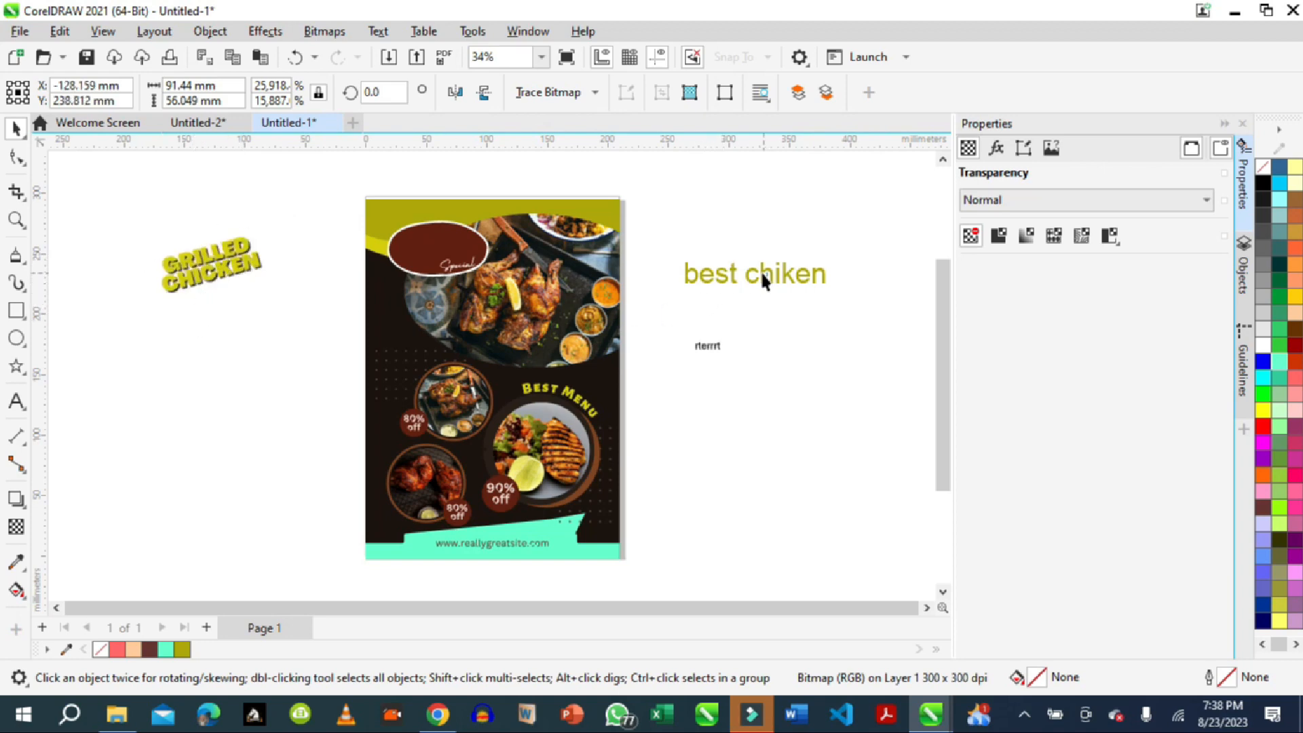
left_click(776, 275)
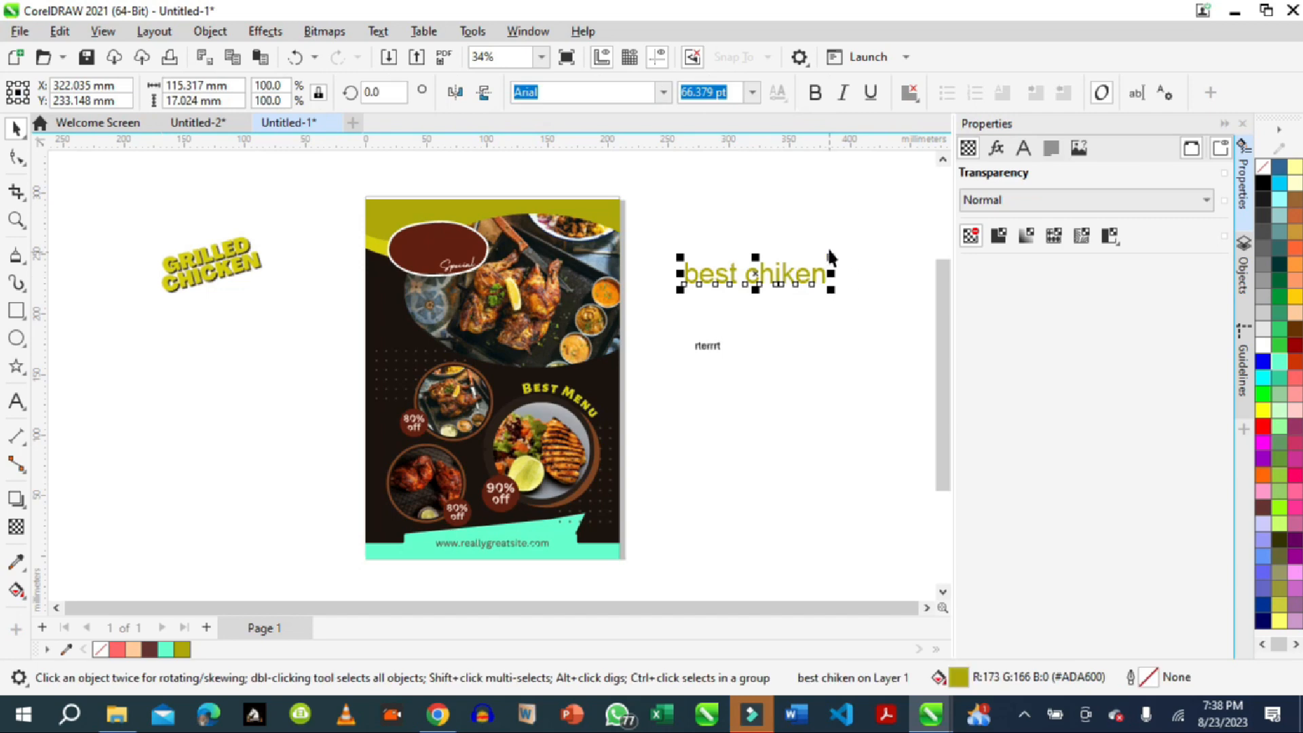
left_click(802, 268)
left_click(804, 279)
left_click(803, 279)
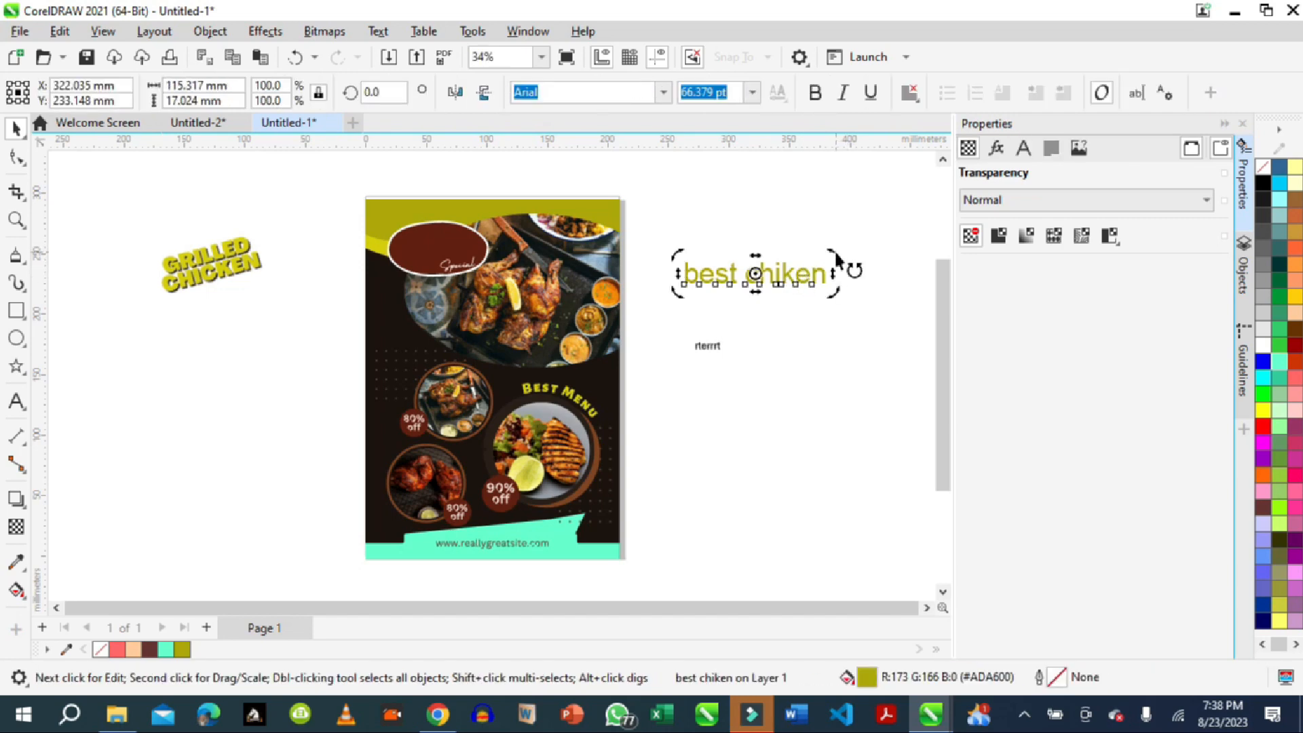
left_click_drag(838, 259, 809, 222)
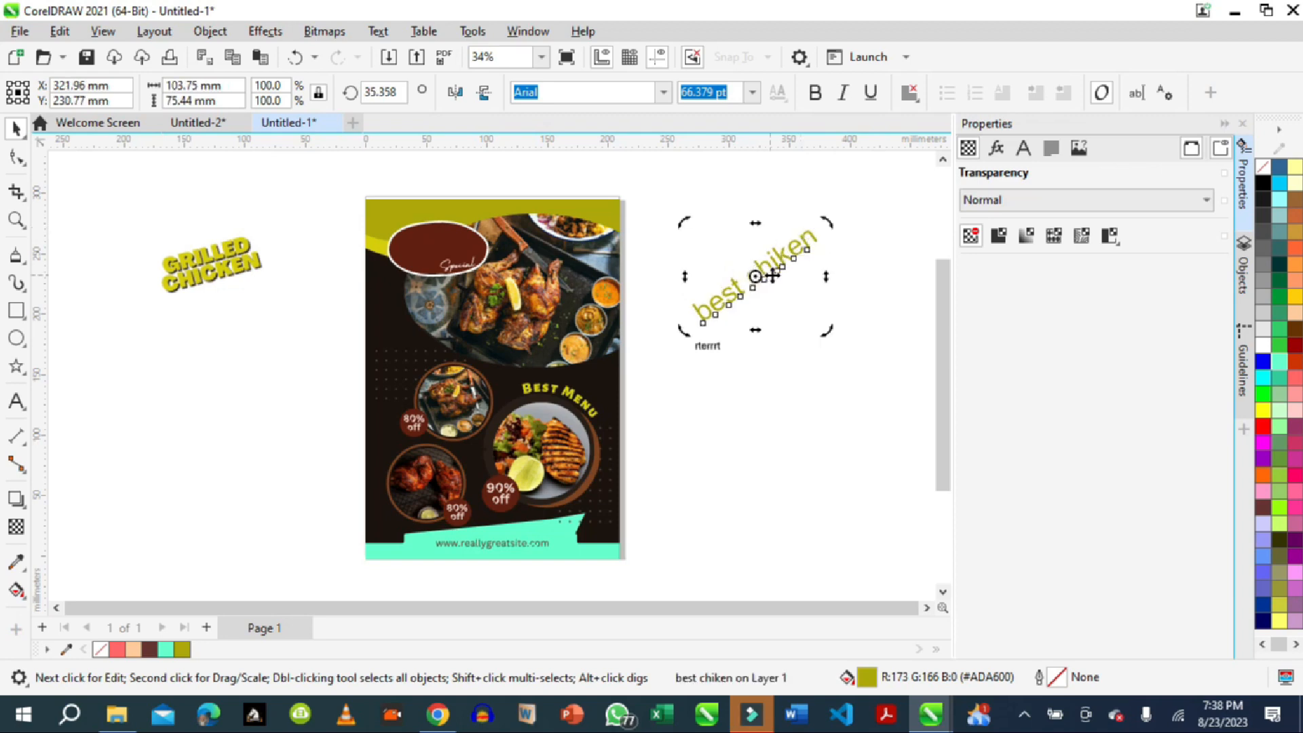
left_click(845, 227)
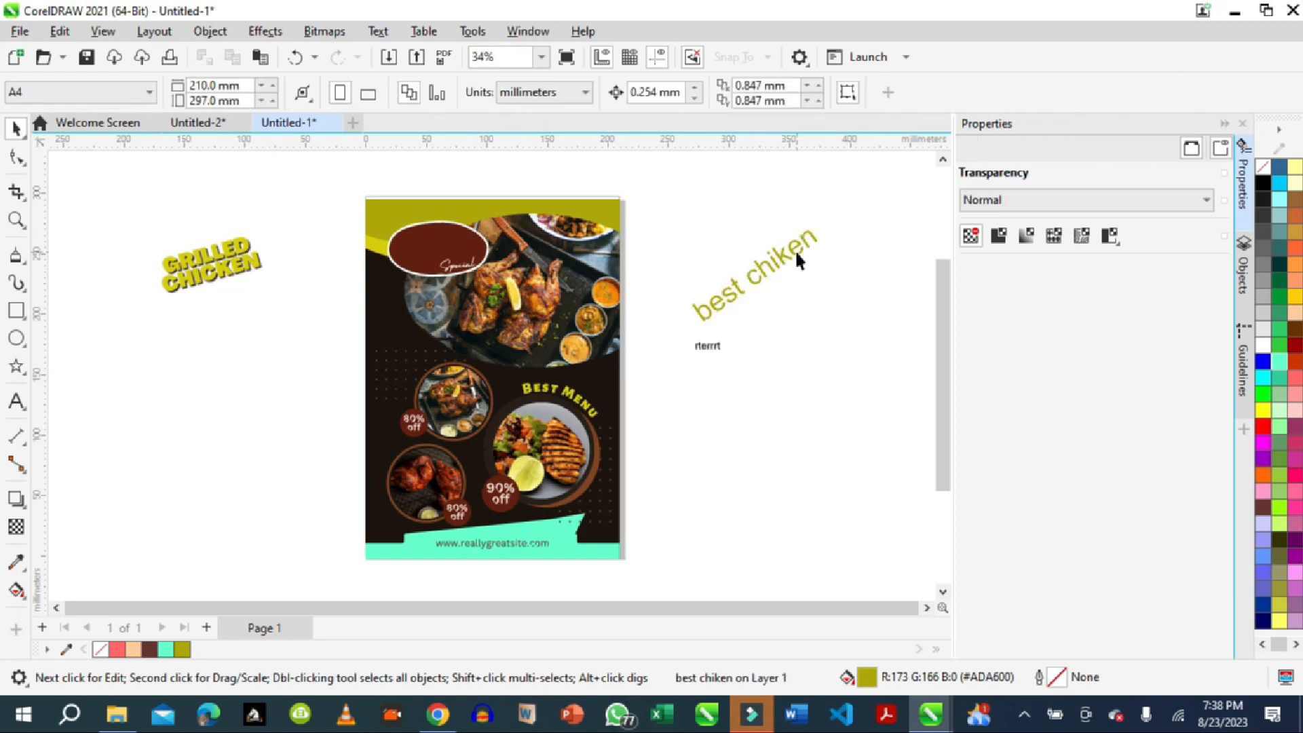
- Shrink the slanted "best chiken" text to about 56 mm wide and change its font to Britannic Bold
left_click(794, 250)
left_click_drag(834, 232, 781, 279)
left_click(838, 253)
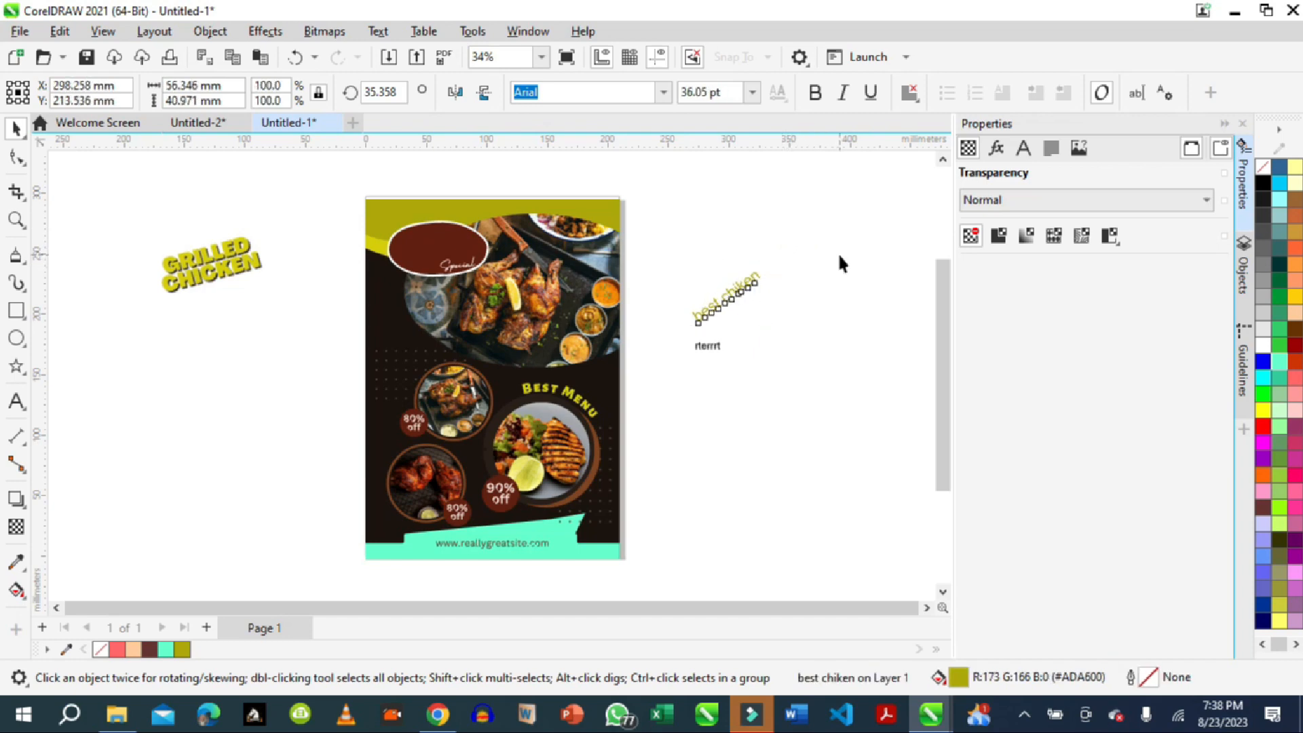
left_click(754, 280)
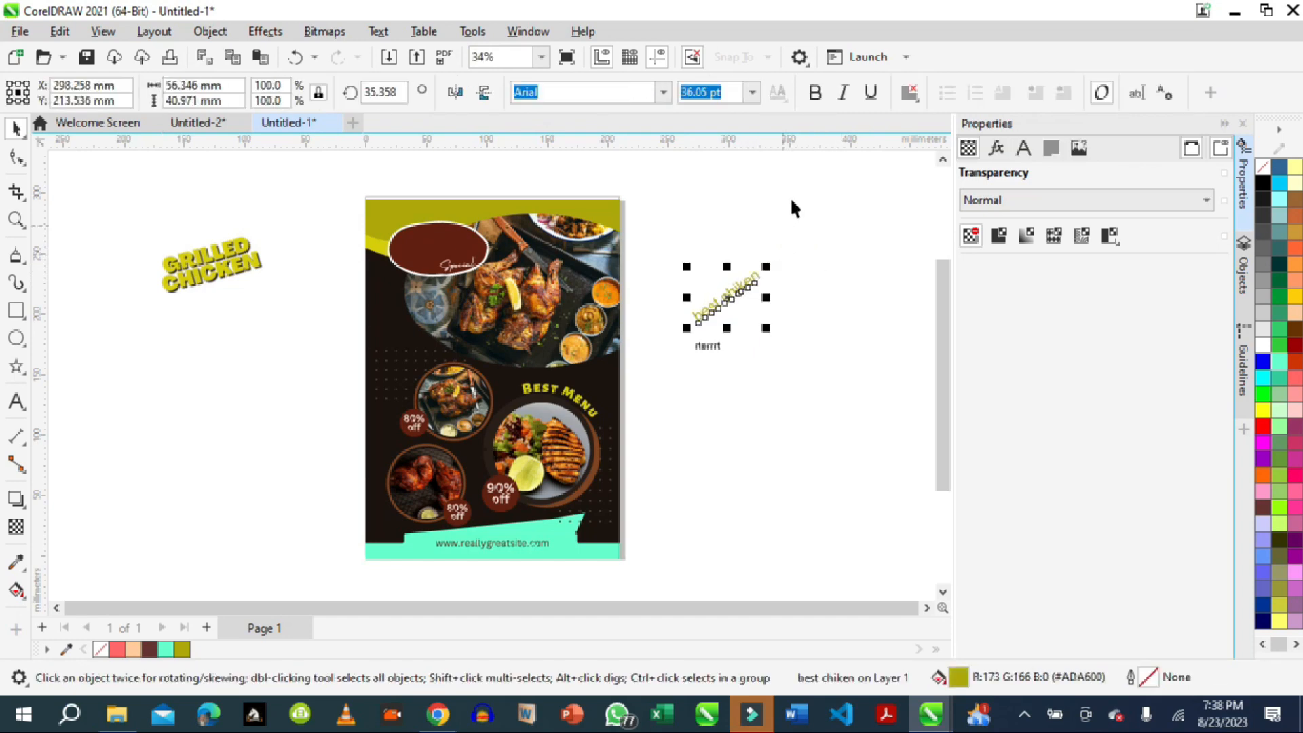
left_click(663, 93)
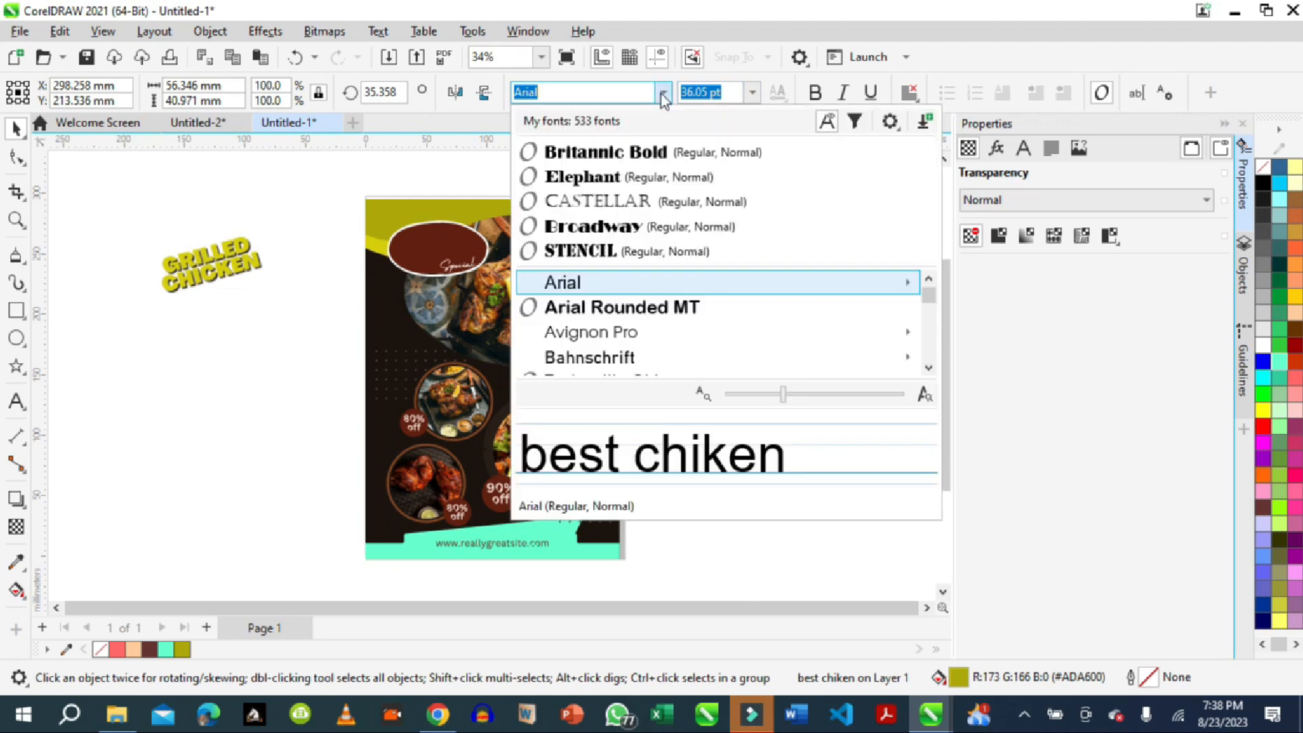
left_click(619, 150)
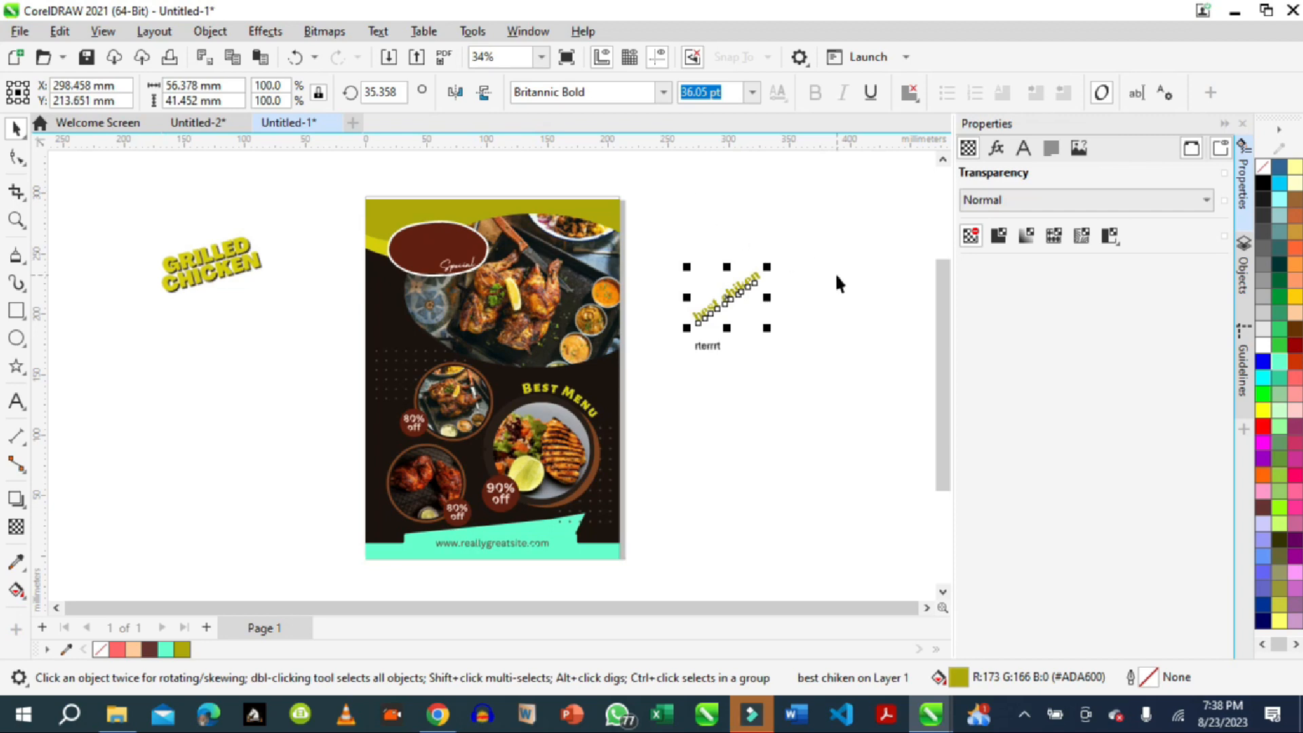
left_click(836, 226)
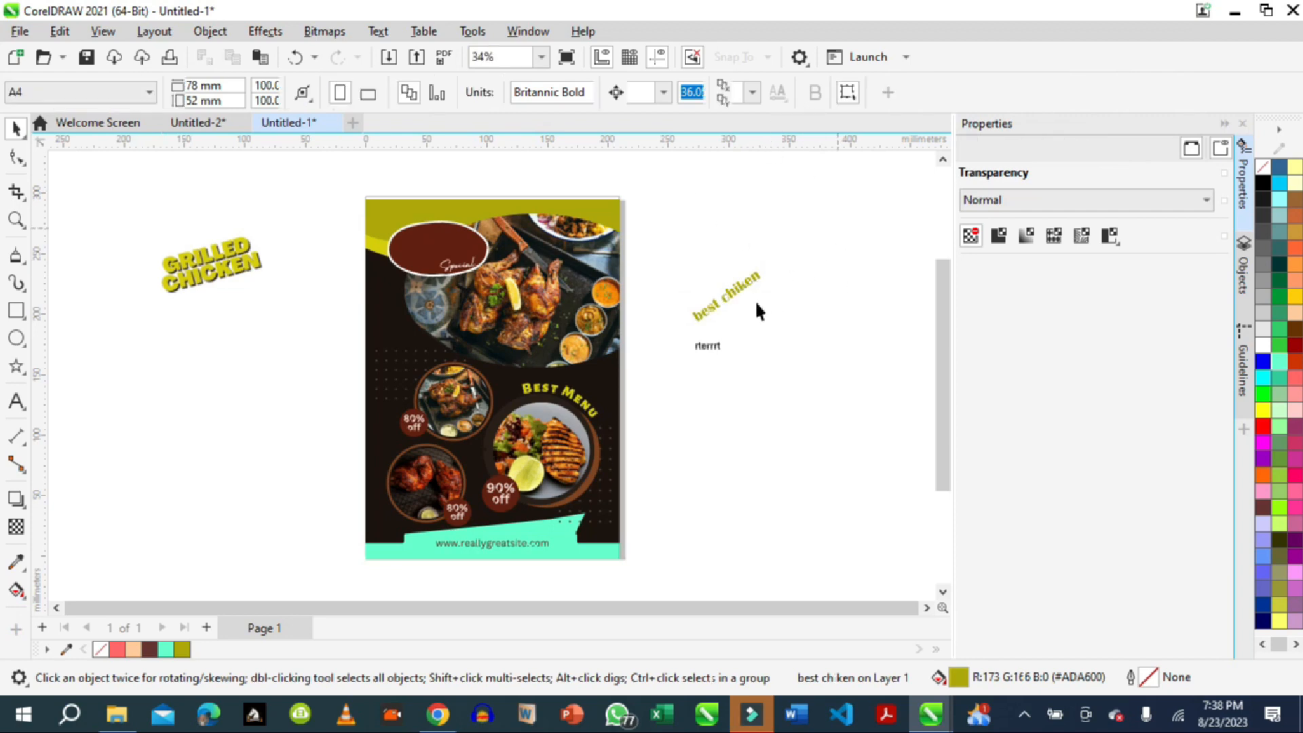
- Place the "best chiken" text over the flyer's dark red oval and enlarge it to about 73 mm wide
left_click(731, 289)
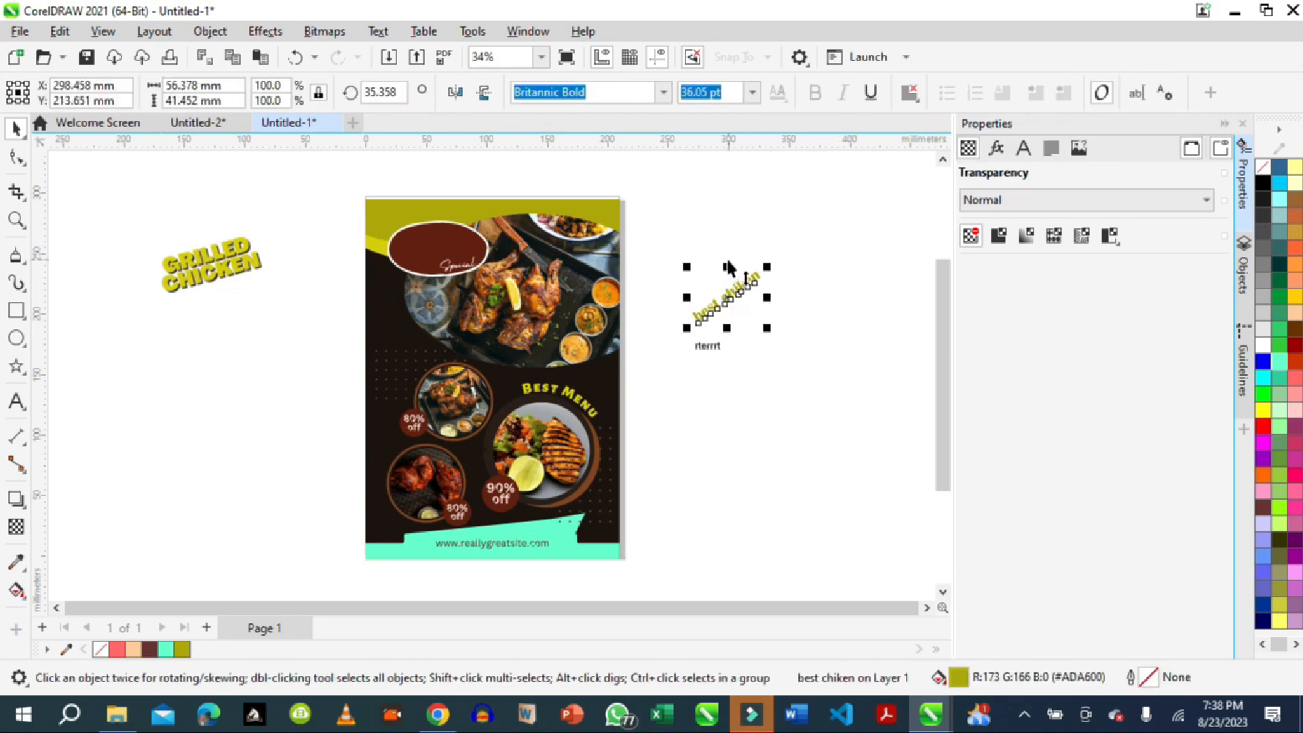
left_click_drag(767, 266, 432, 262)
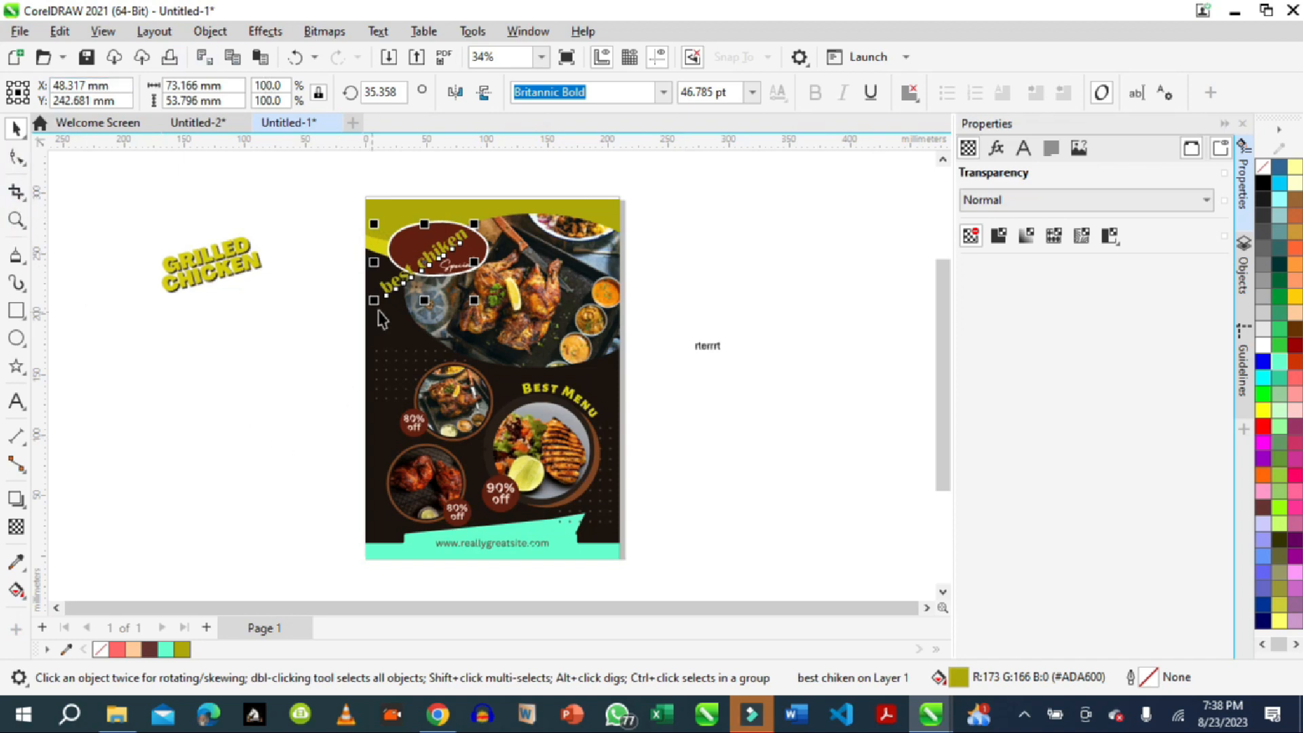
- Reshape the brown circle behind the Best Menu plate with the Shape tool, pulling its right-hand node outward by about 7.4 mm
left_click(603, 461)
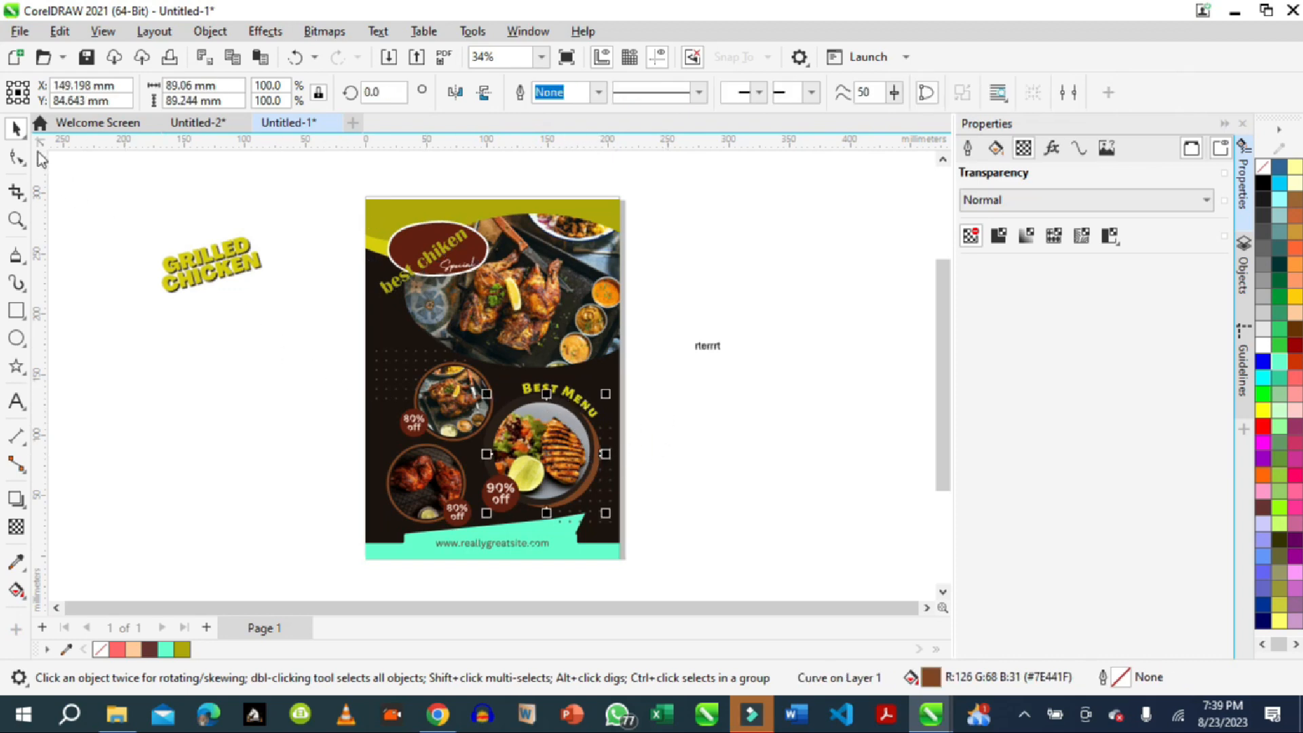
left_click(17, 158)
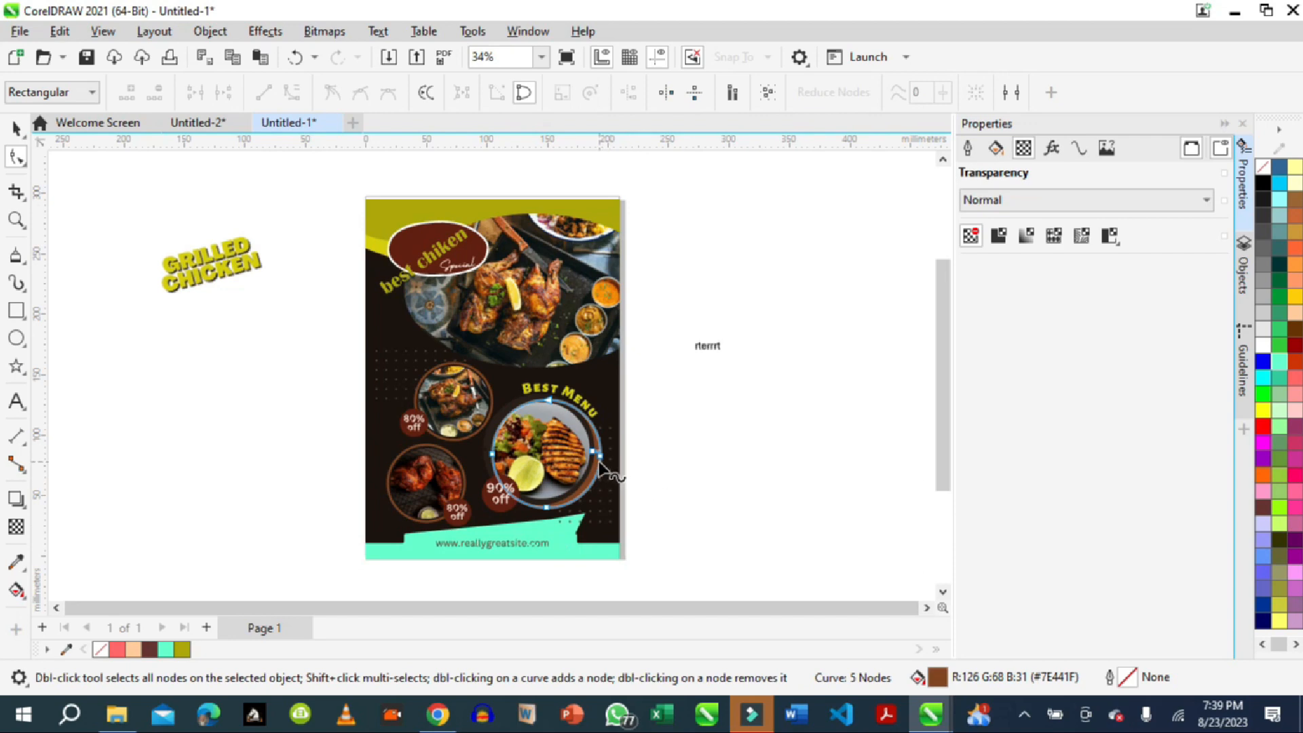
mouse_move(605, 456)
left_mouse_down()
mouse_move(622, 446)
mouse_move(605, 446)
left_mouse_up()
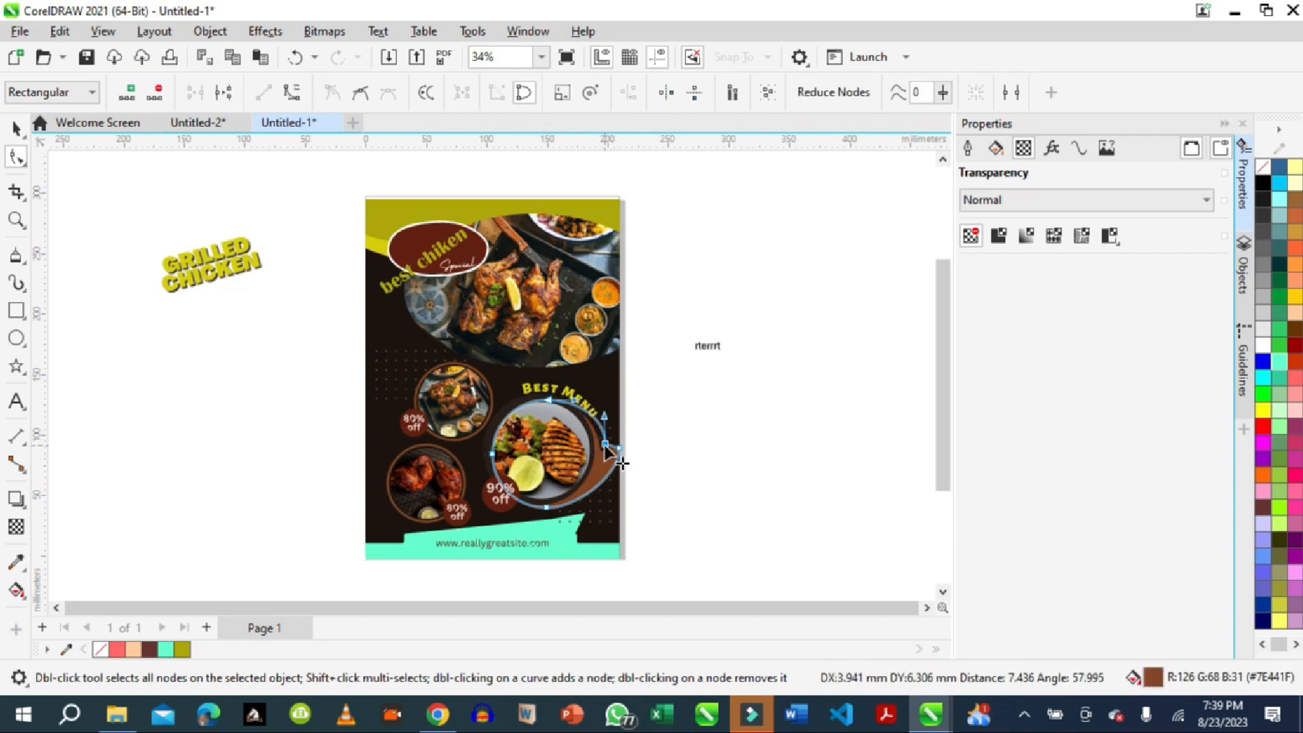
left_click(548, 403)
left_click(549, 407)
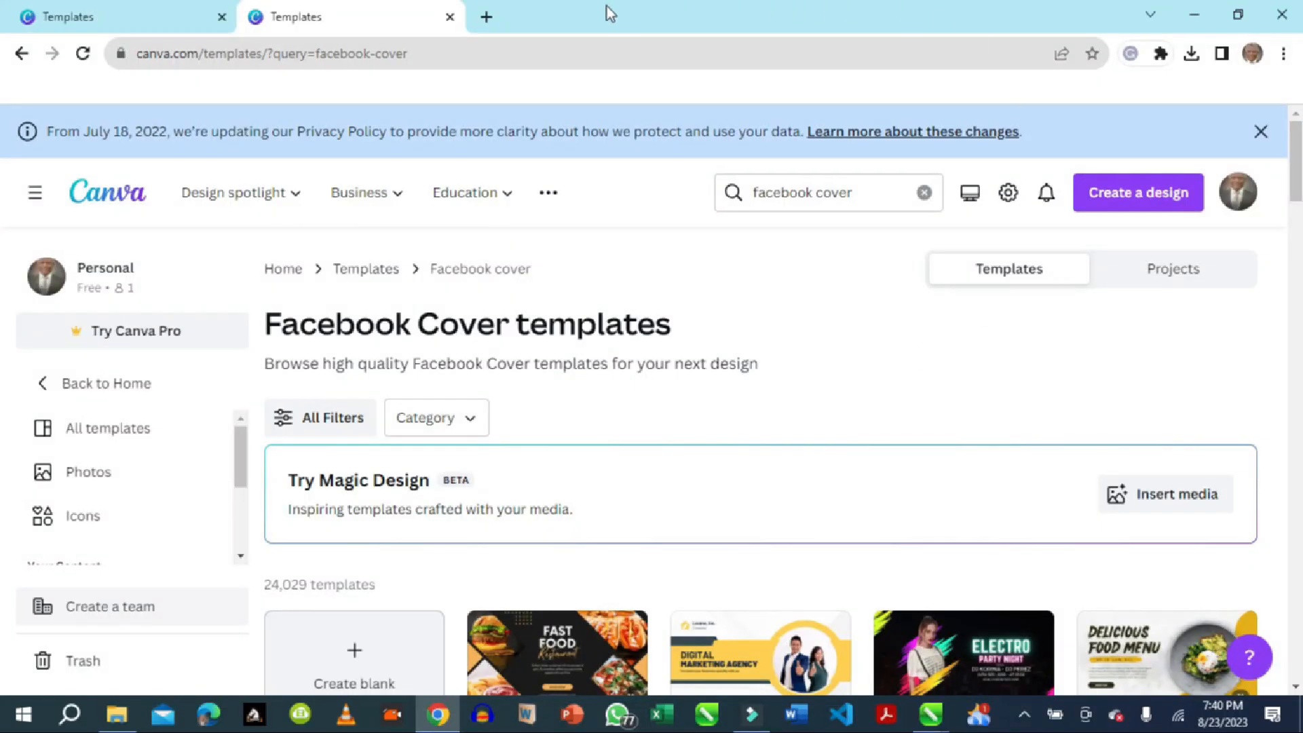
- Open a new browser tab beside the Canva Templates tabs and get ready to enter a search
left_click(485, 18)
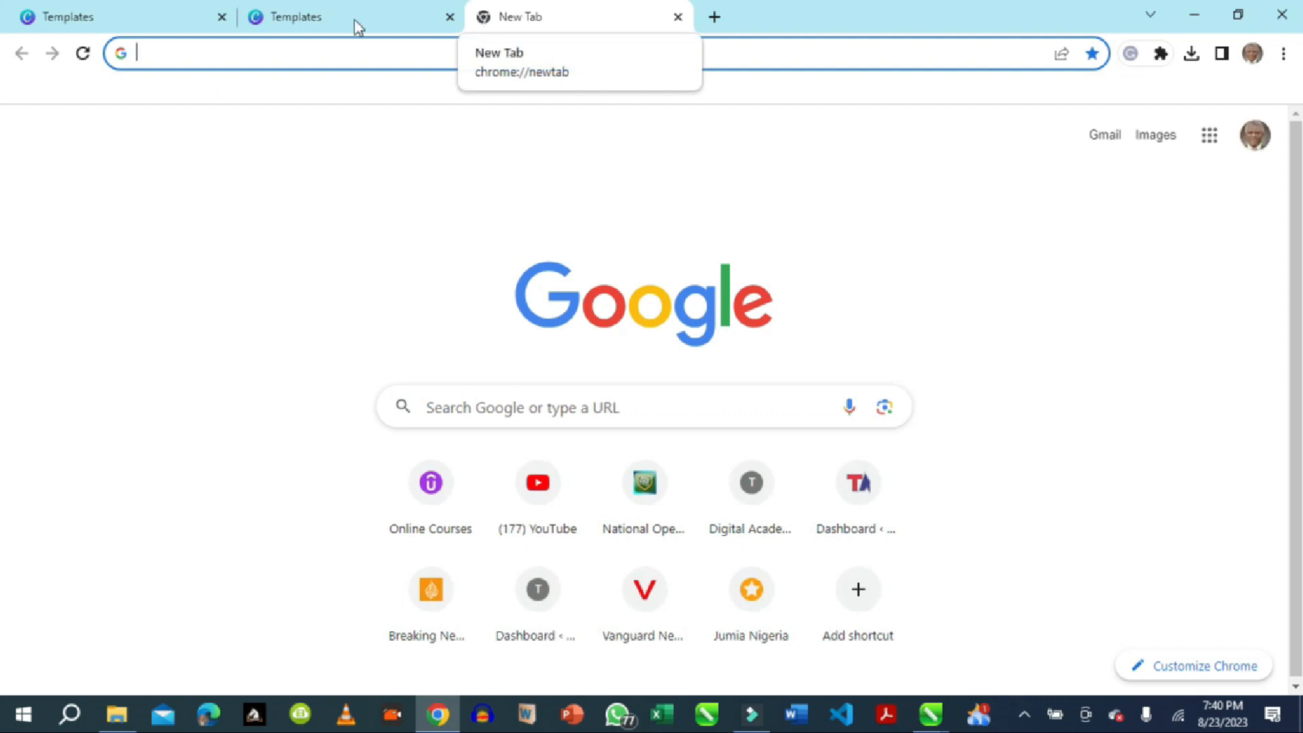
left_click(252, 52)
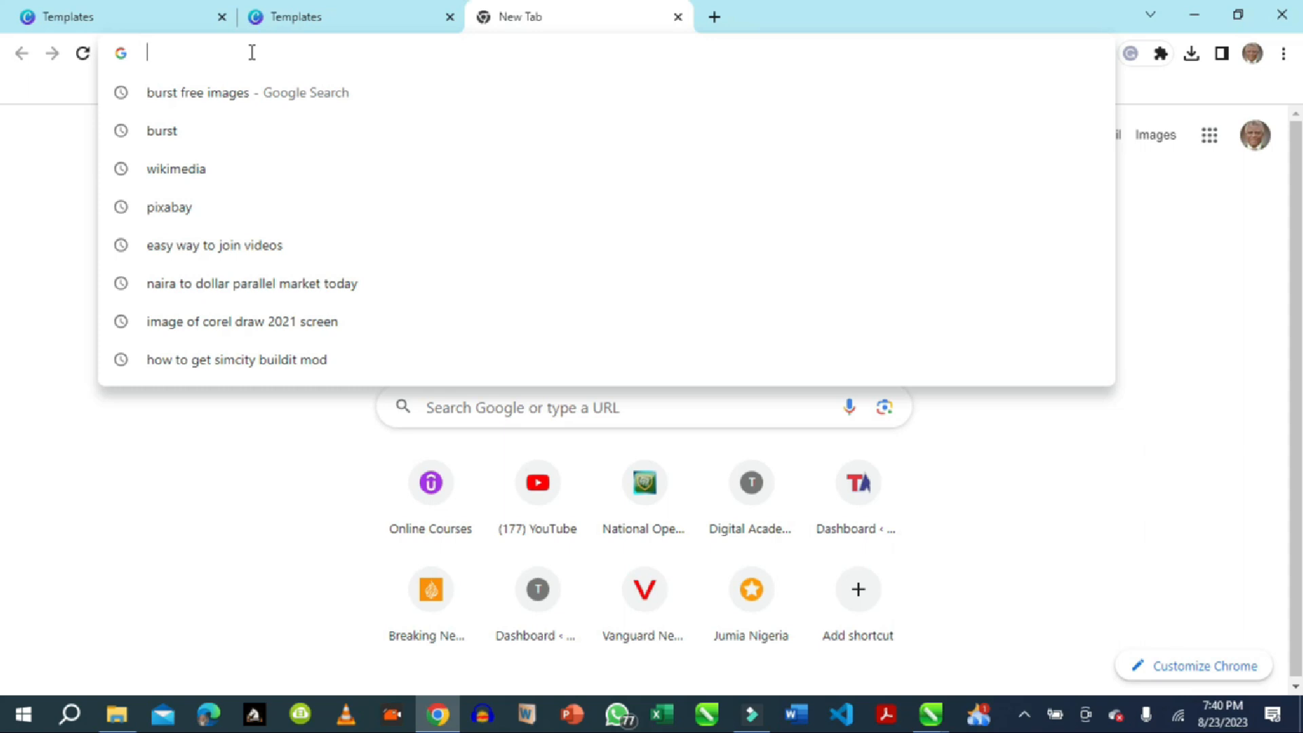
type("f")
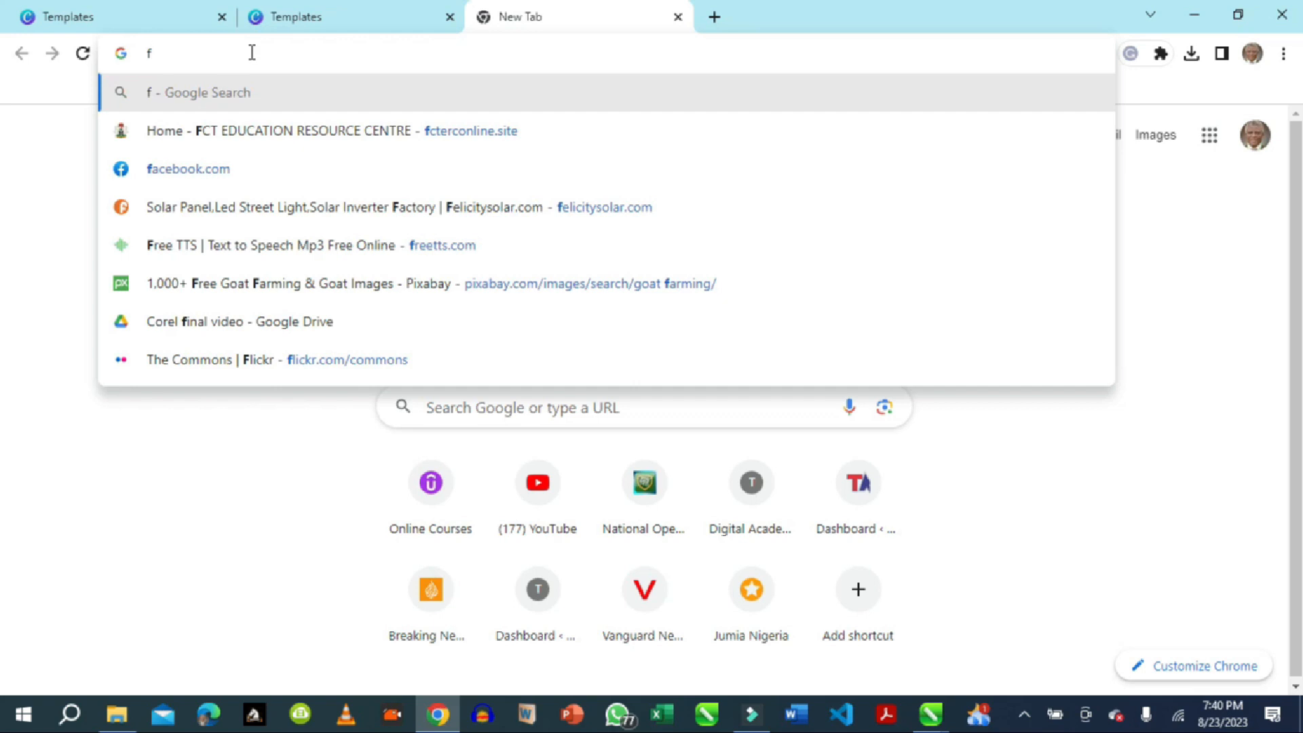
type("pixa")
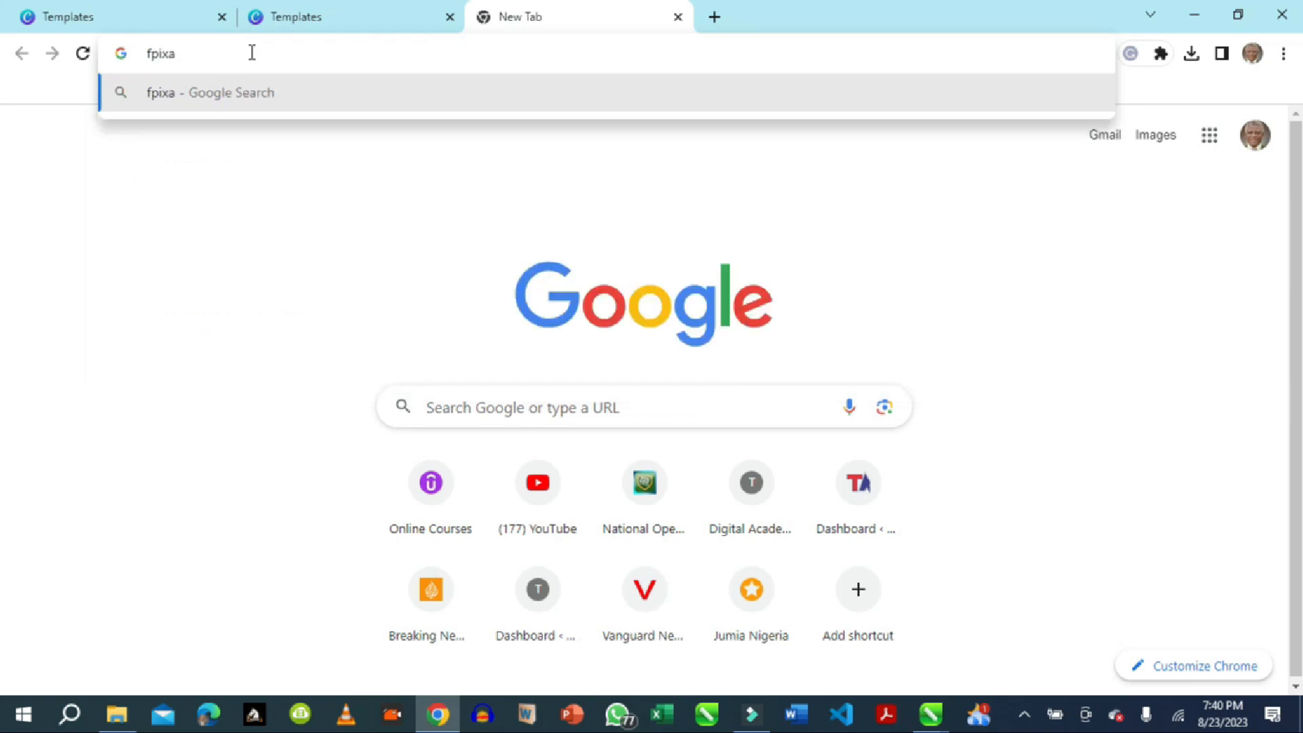
key("BackSpace")
key("BackSpace")
key("BackSpace")
key("BackSpace")
key("BackSpace")
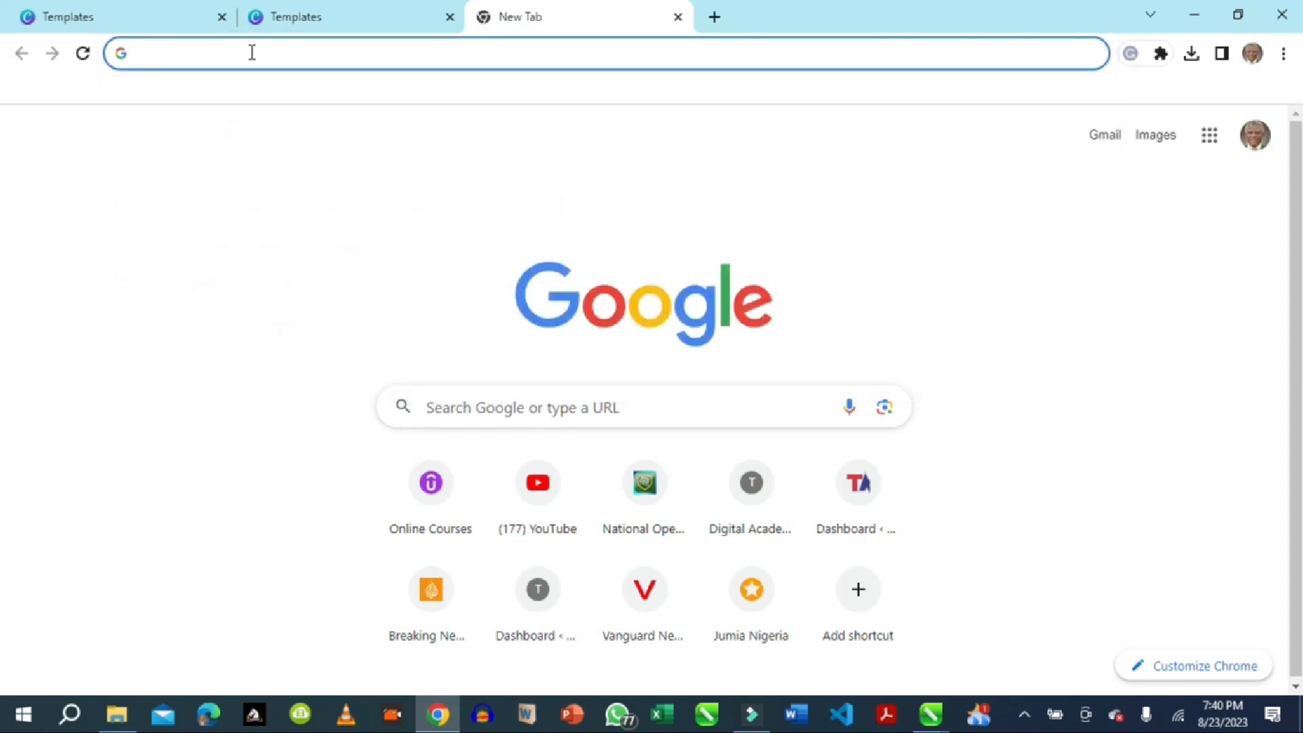
- Search Google for pixabay and open the Pixabay homepage from the results
type("pinterest.com")
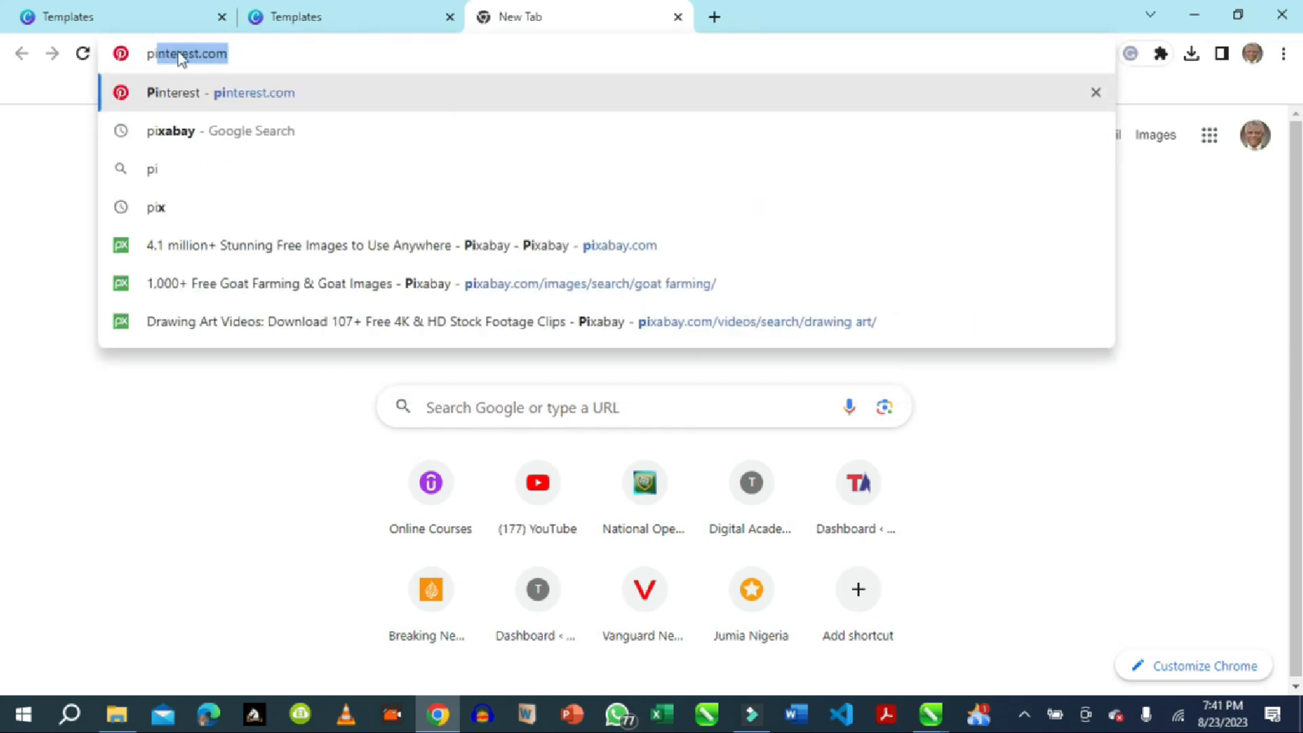
left_click(145, 131)
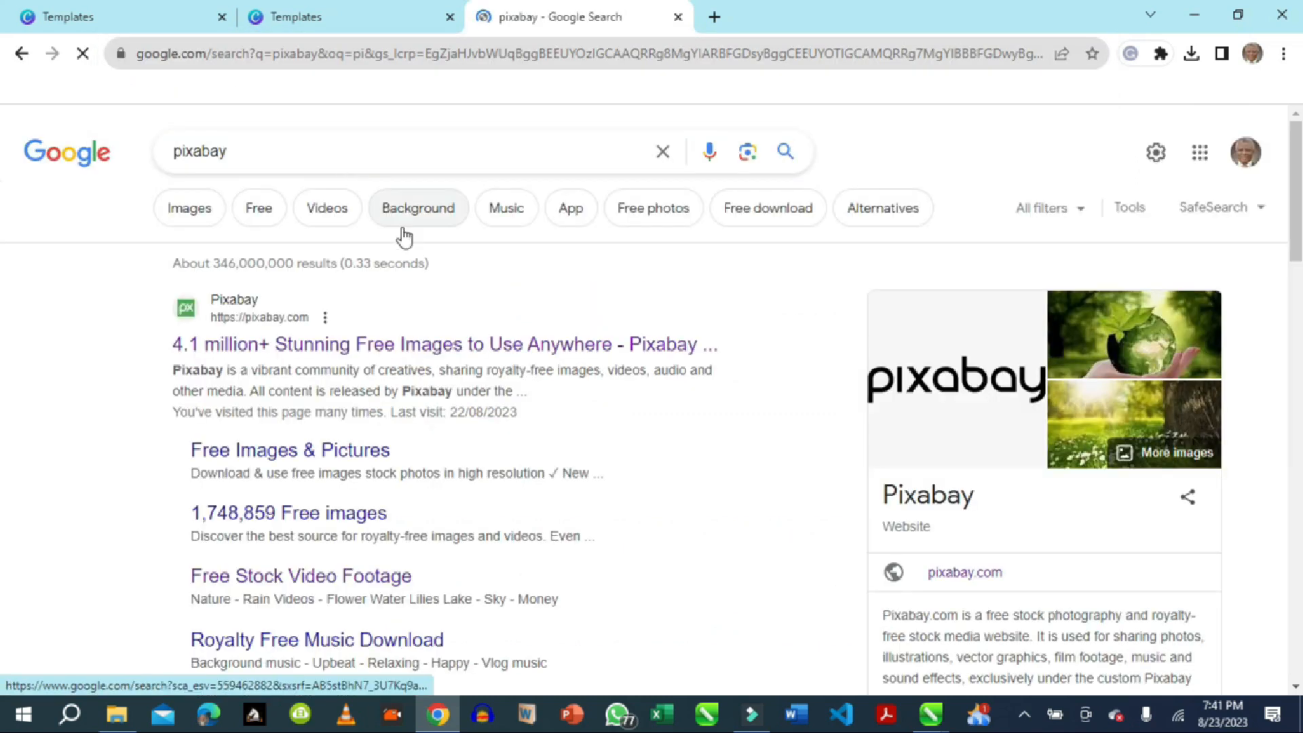
left_click(373, 355)
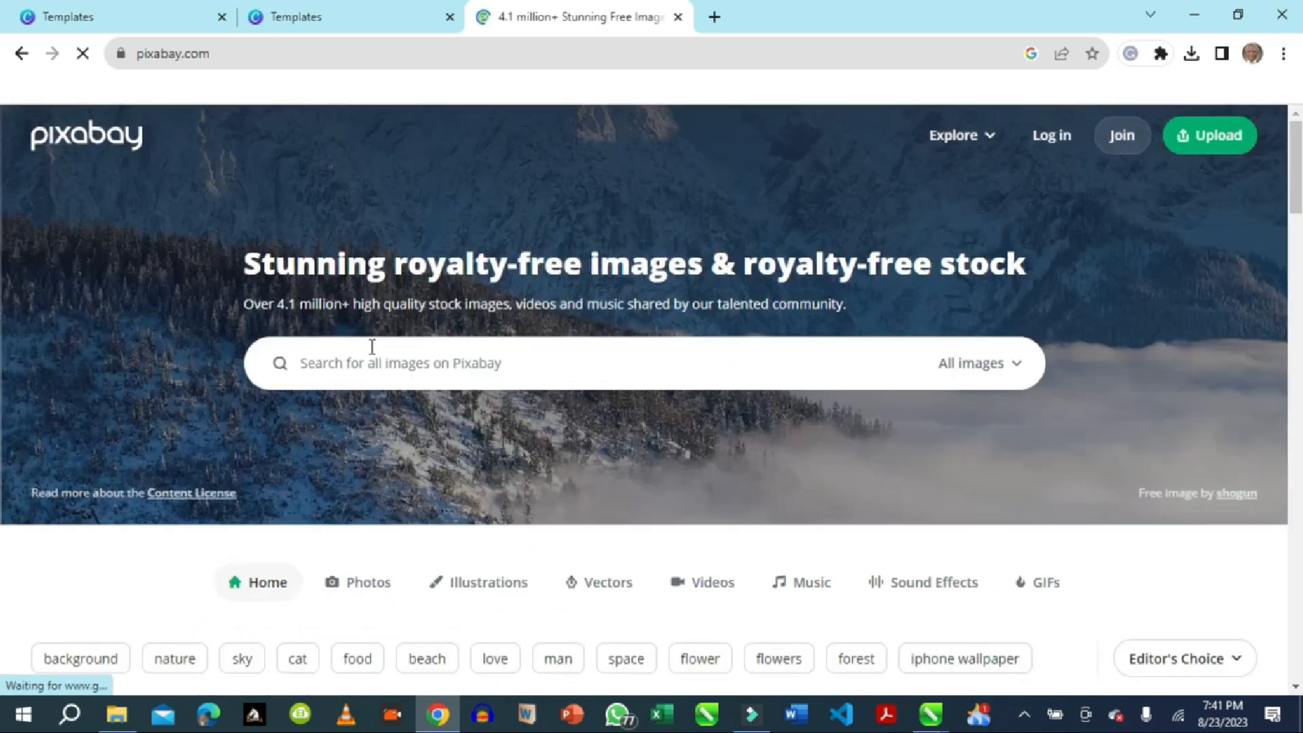
- Open the pink flower dahlia photo from the Pixabay homepage gallery and show its download size options
left_click(342, 364)
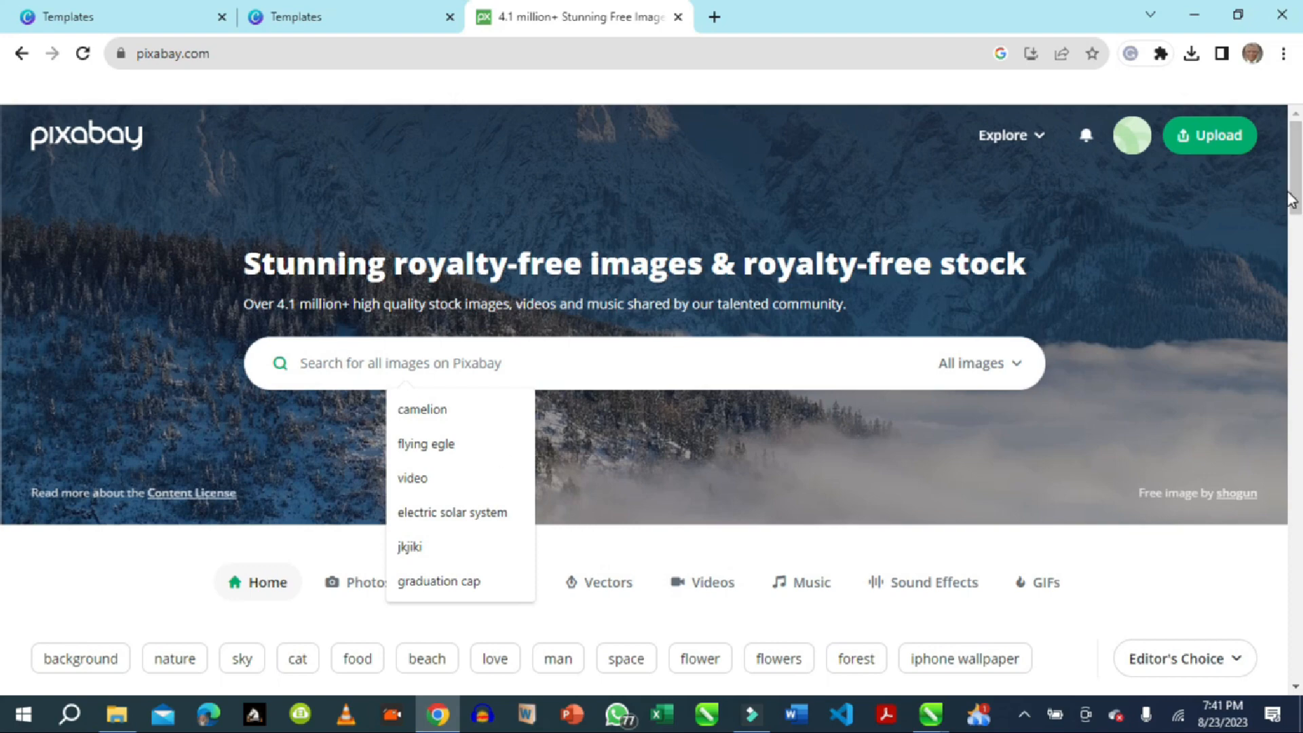
left_click_drag(1291, 200, 1297, 390)
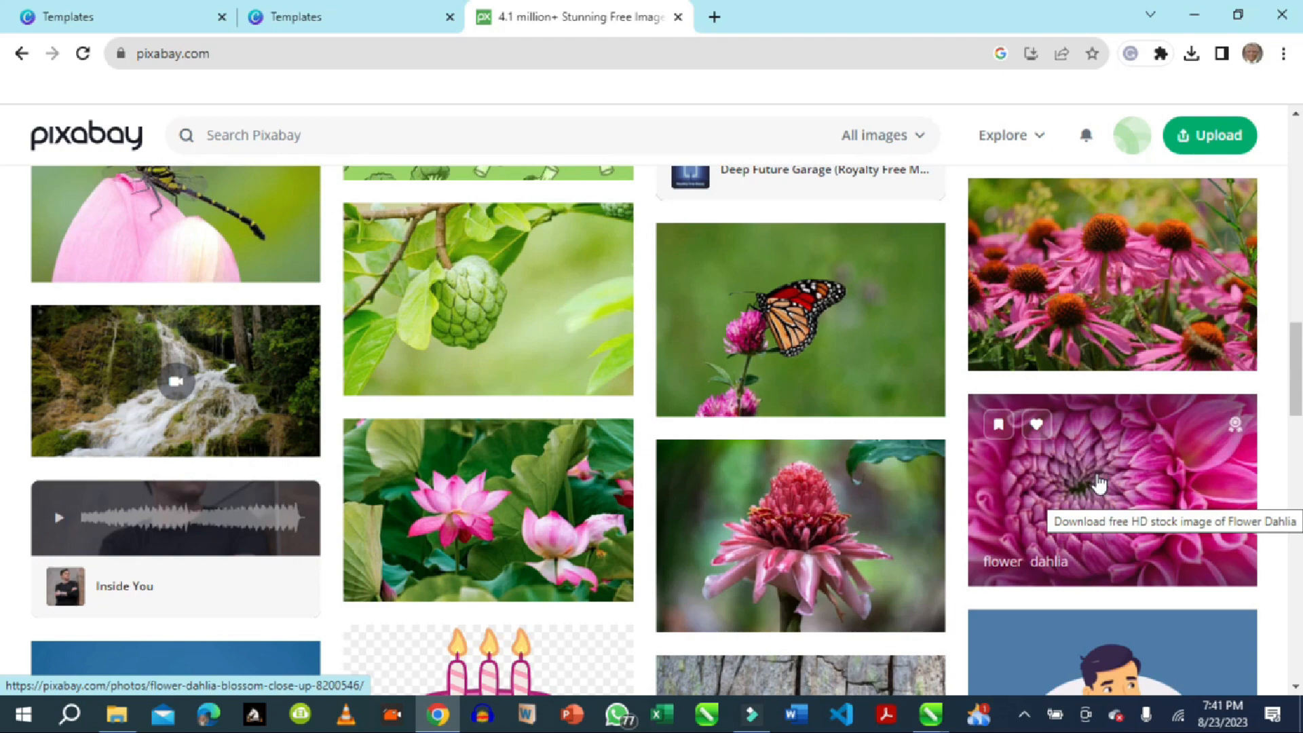
left_click(1100, 483)
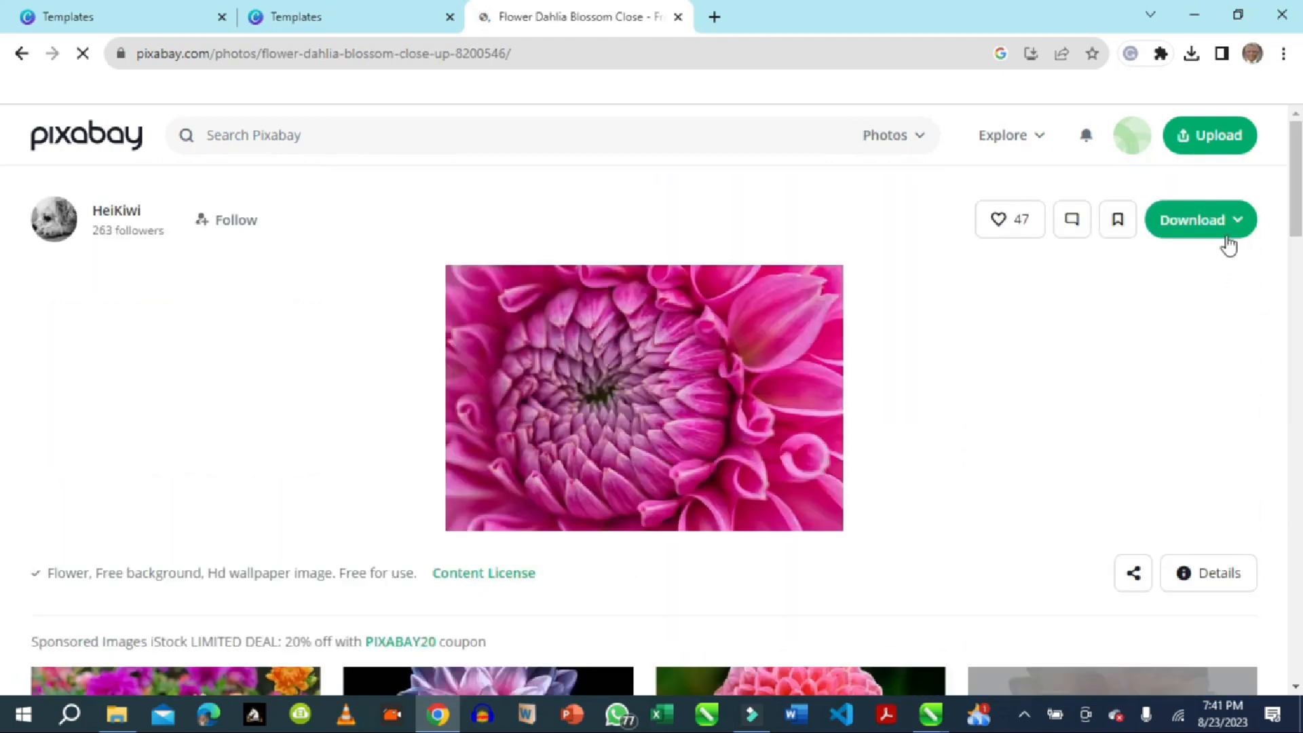
left_click(1235, 222)
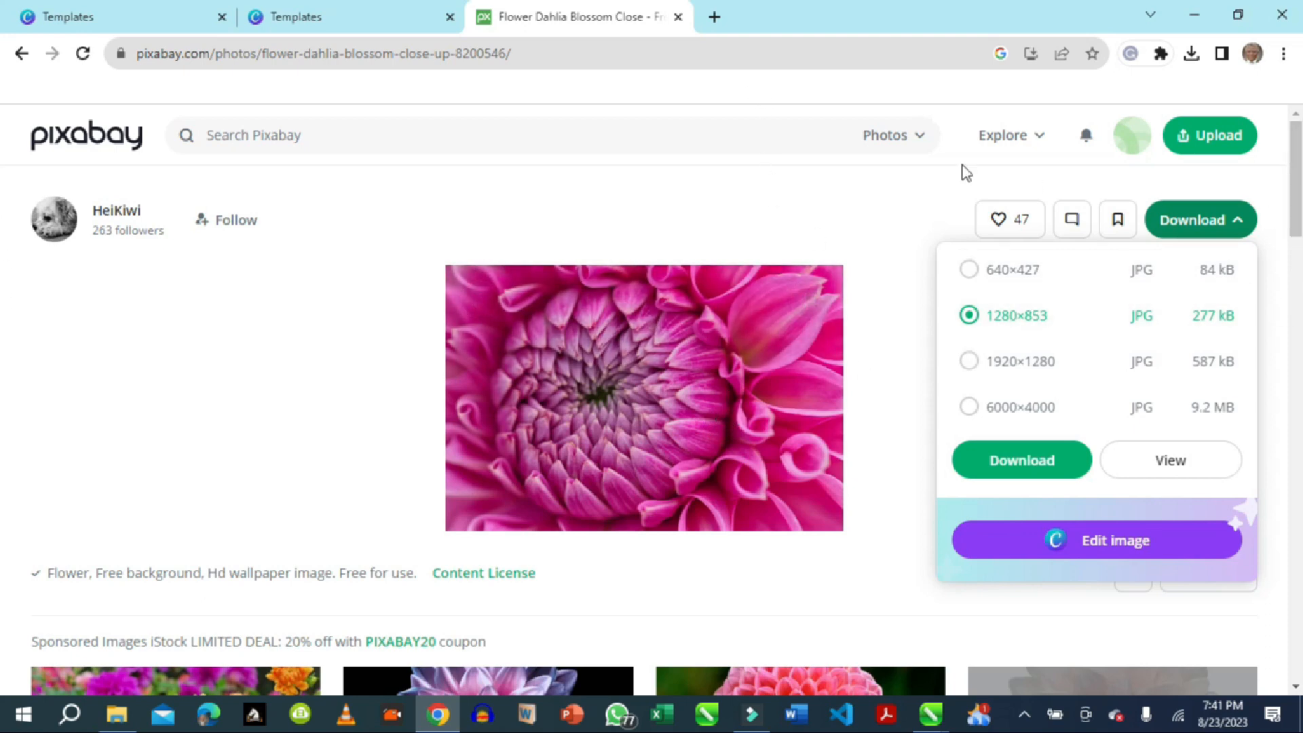
- Set the Pixabay search category to Illustrations and look further down the dahlia photo's page
left_click(915, 138)
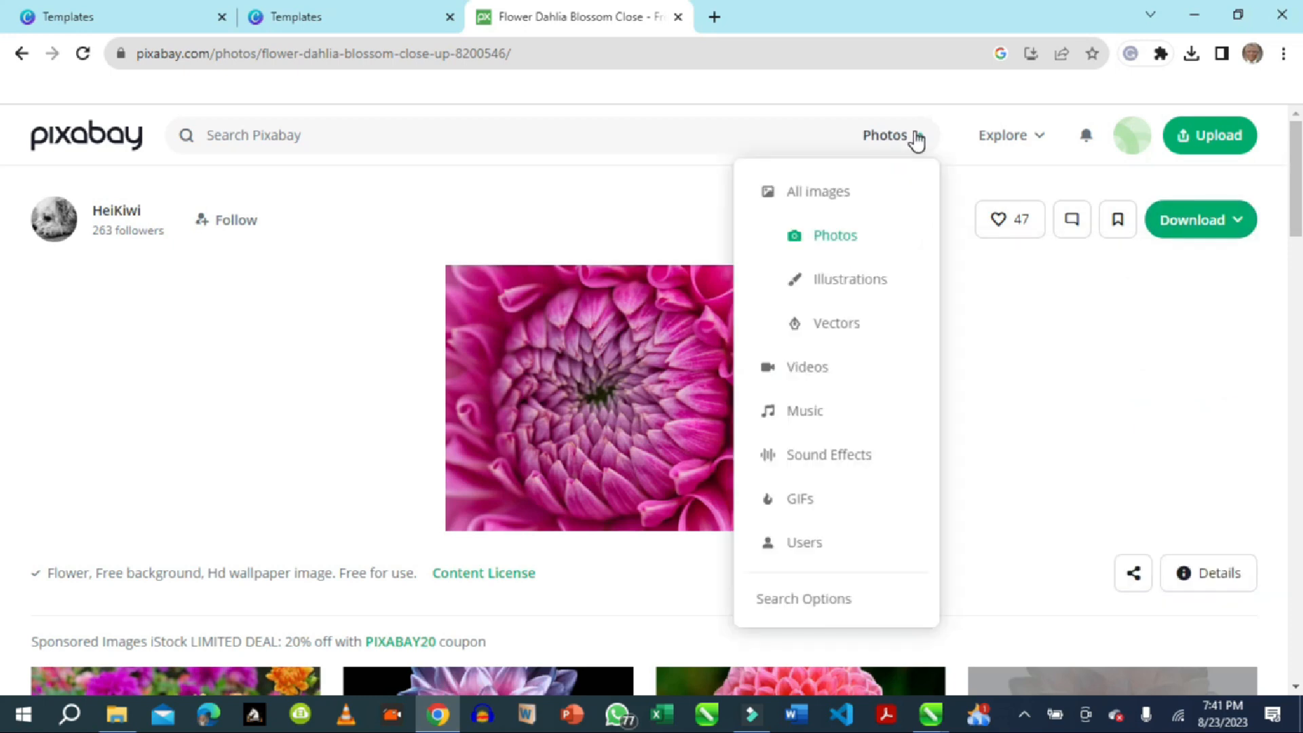
left_click(858, 287)
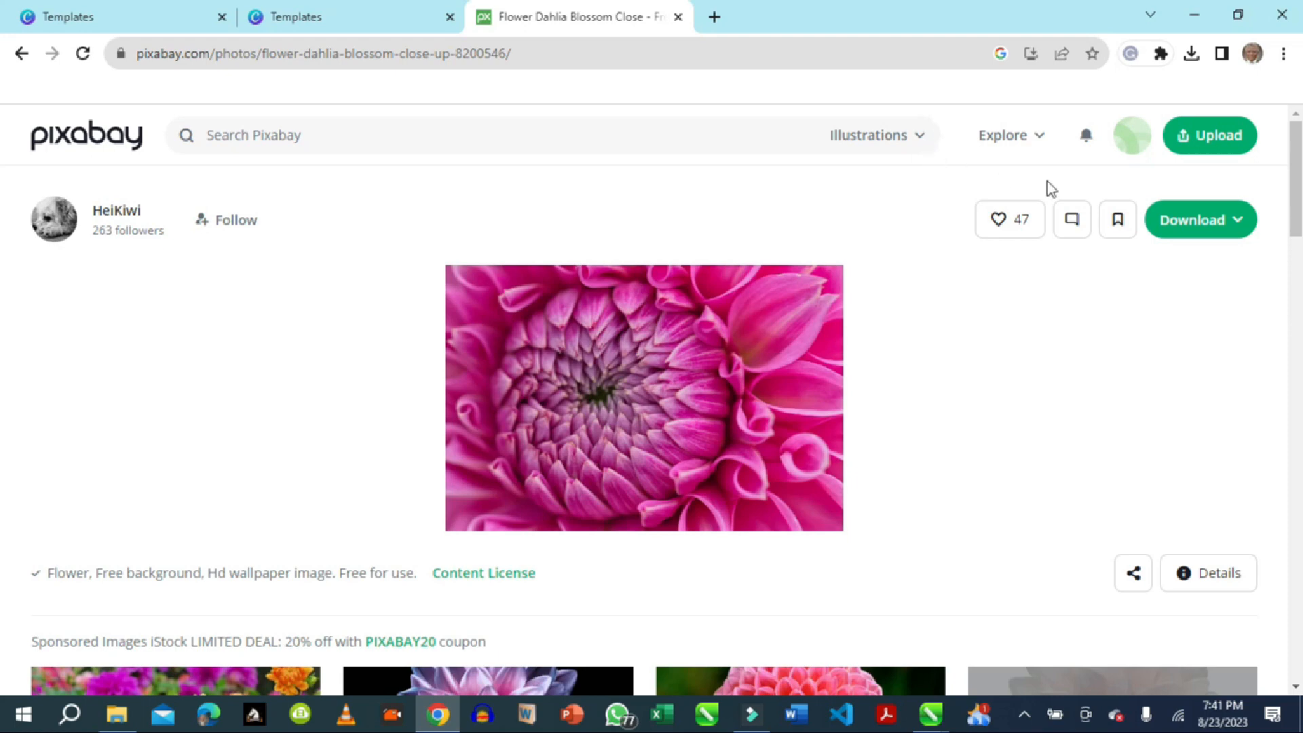
left_click_drag(1287, 181, 1288, 248)
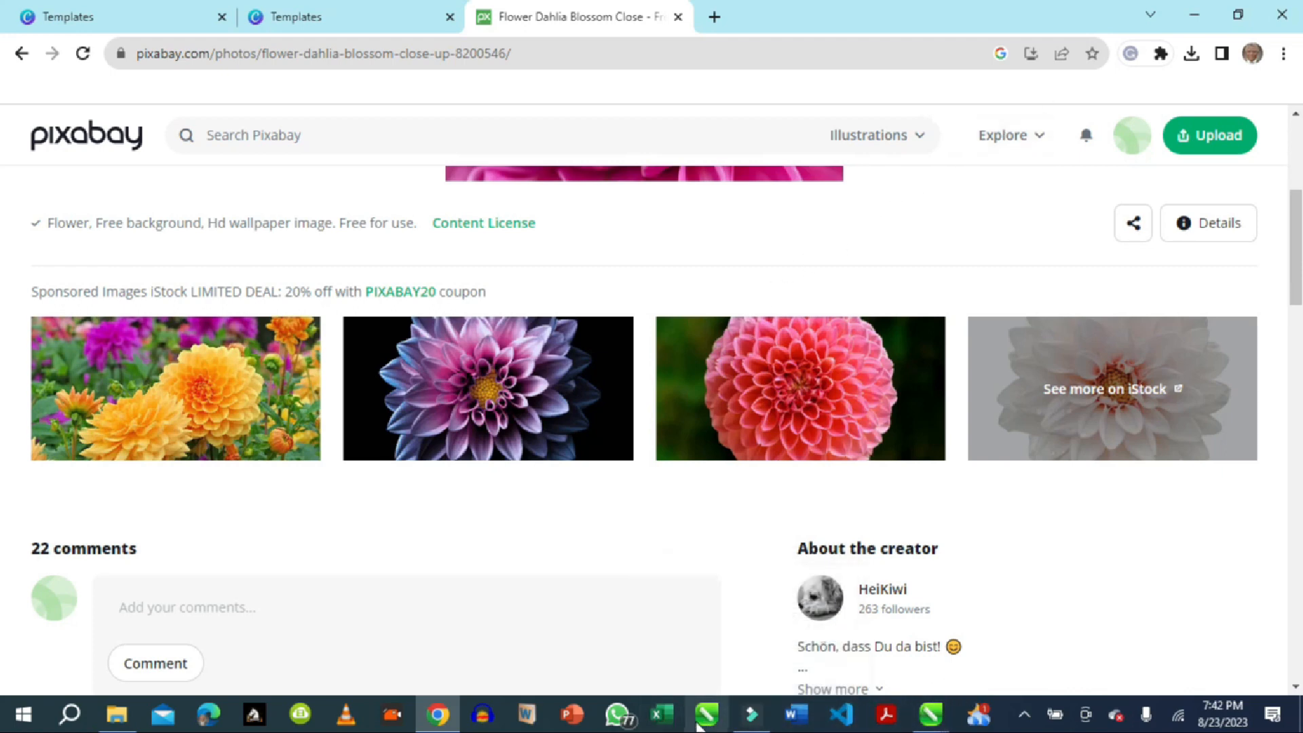
- Switch to CorelDRAW's Untitled-2 document to show the collected image website addresses, and return to the flyer in Untitled-1
mouse_move(940, 728)
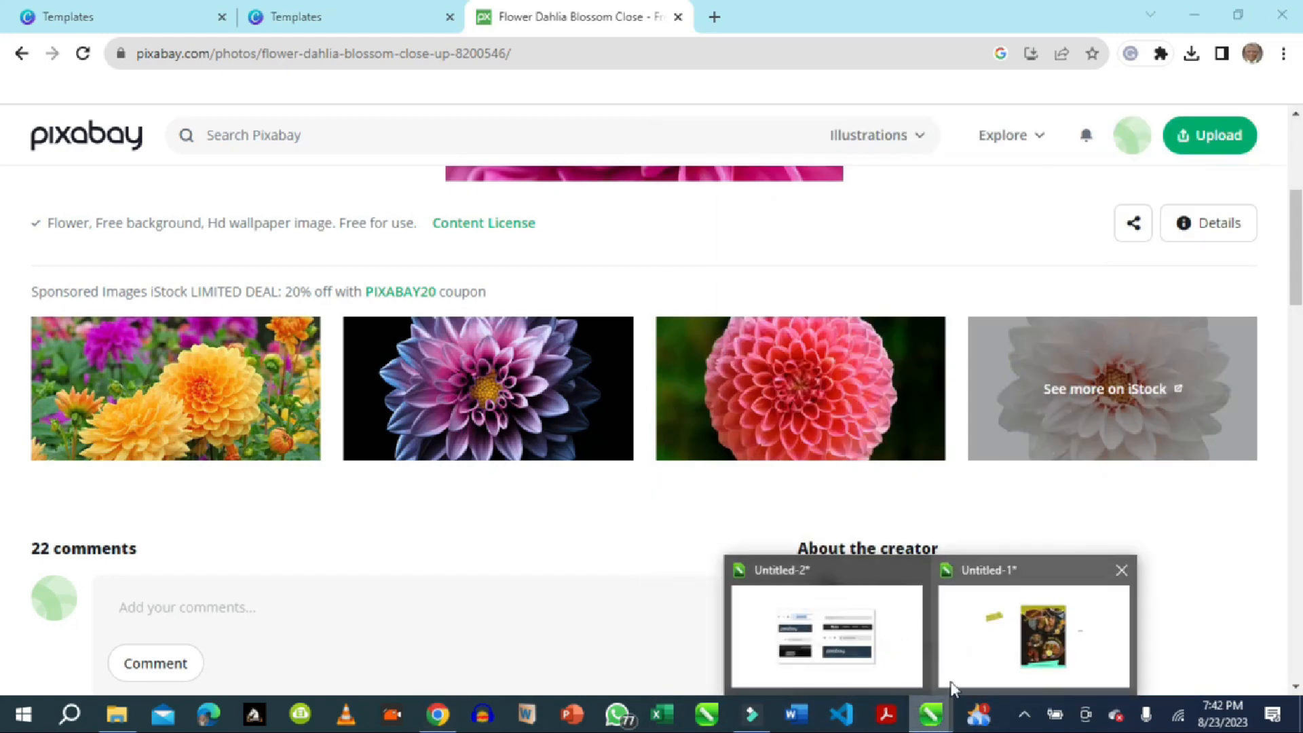
left_click(867, 658)
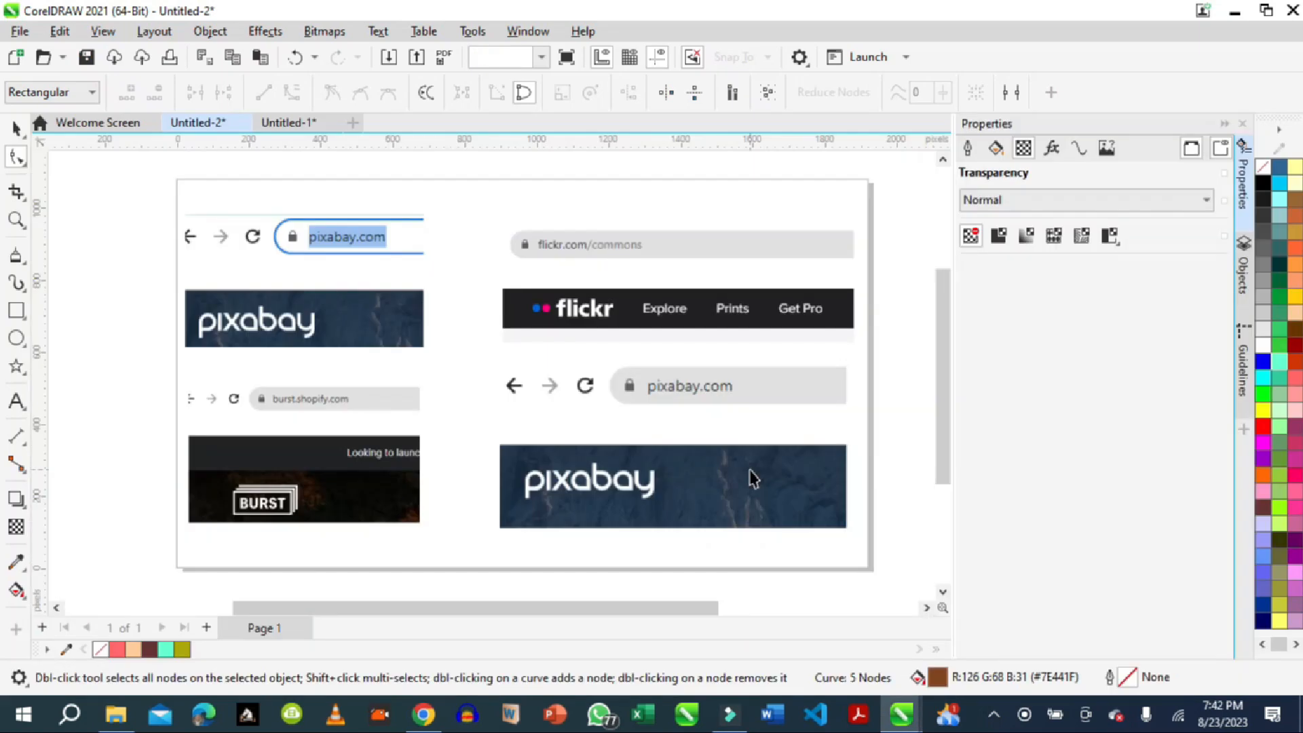
key("space")
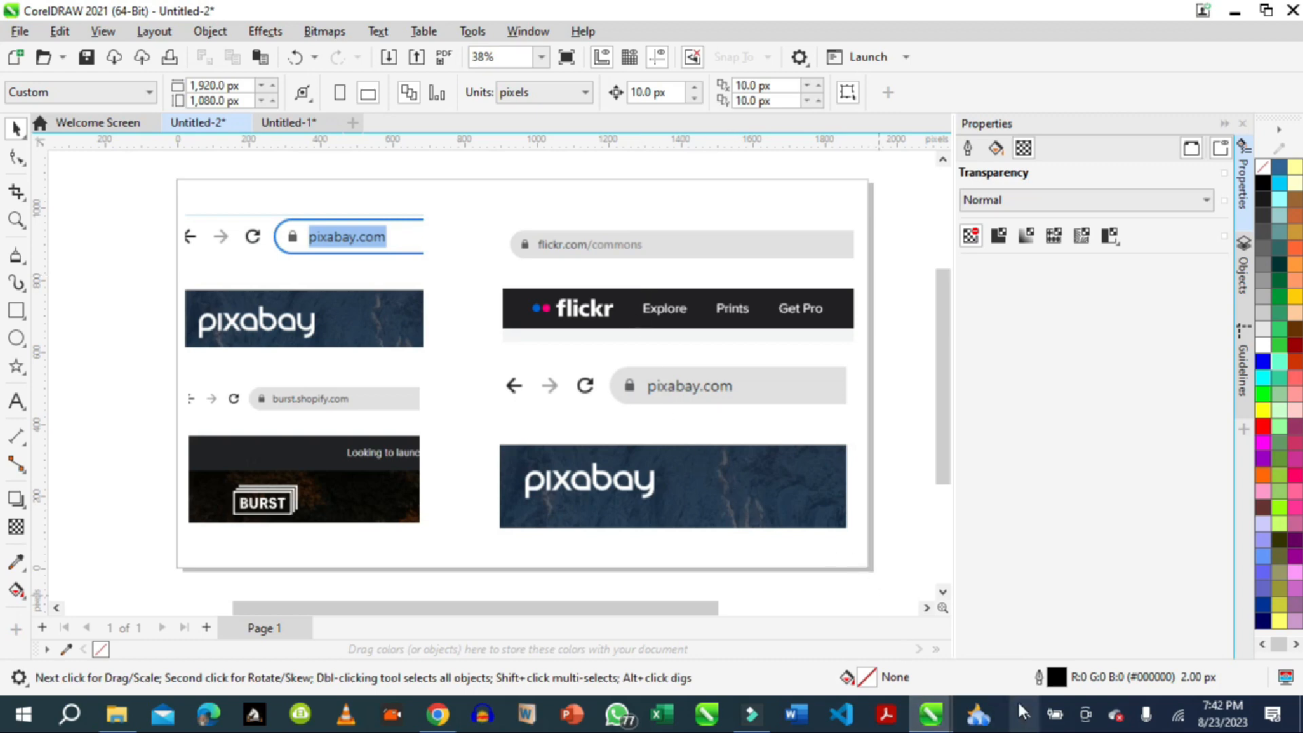
mouse_move(931, 721)
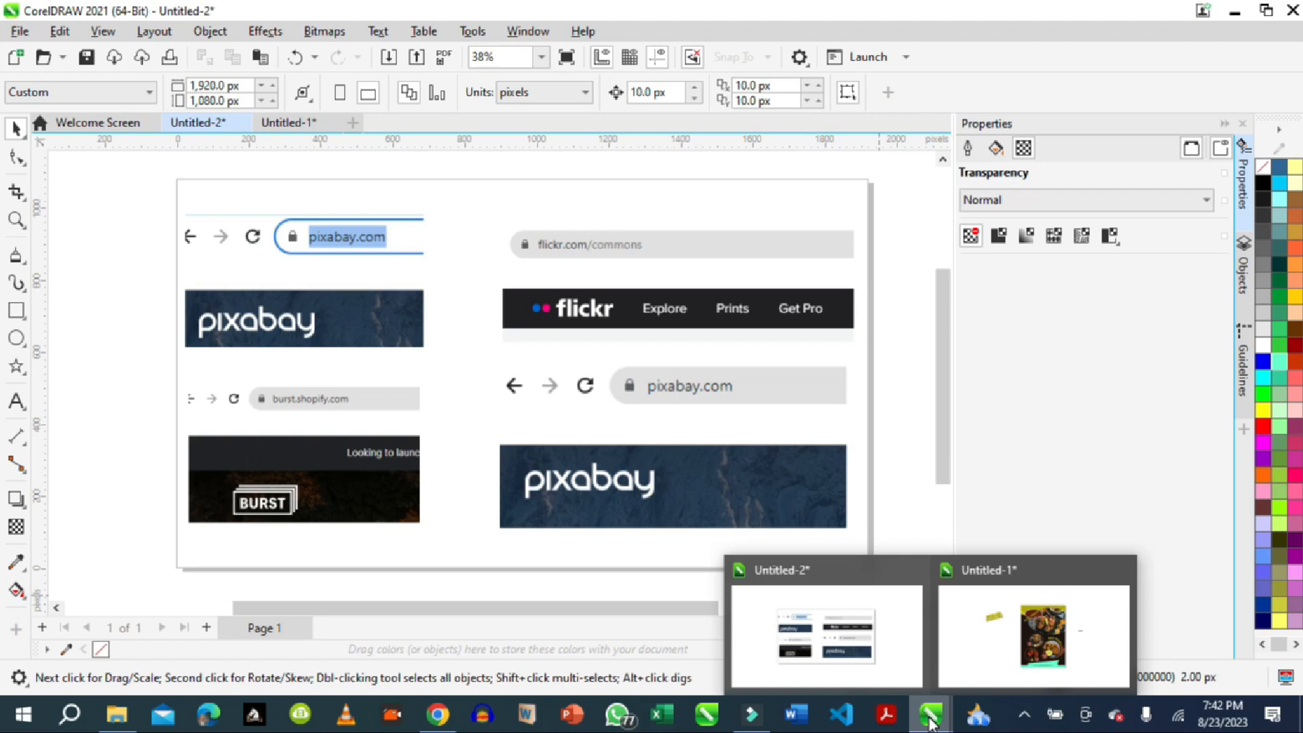
left_click(1034, 636)
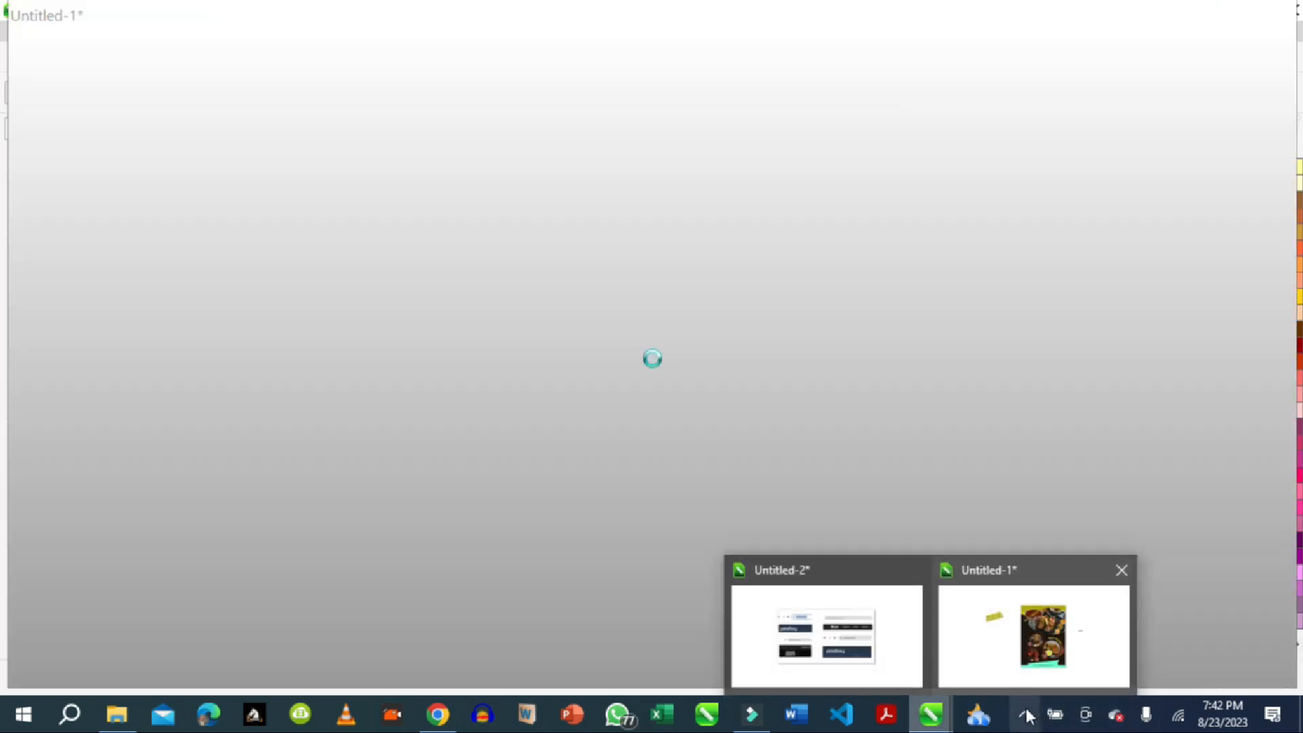